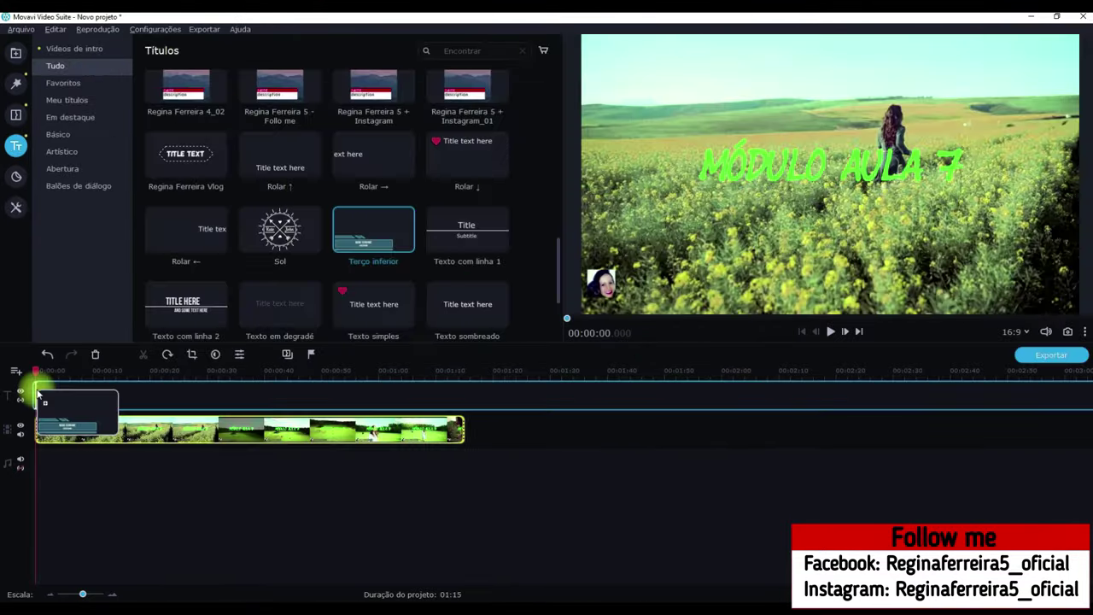
left_click_drag(31, 382, 43, 369)
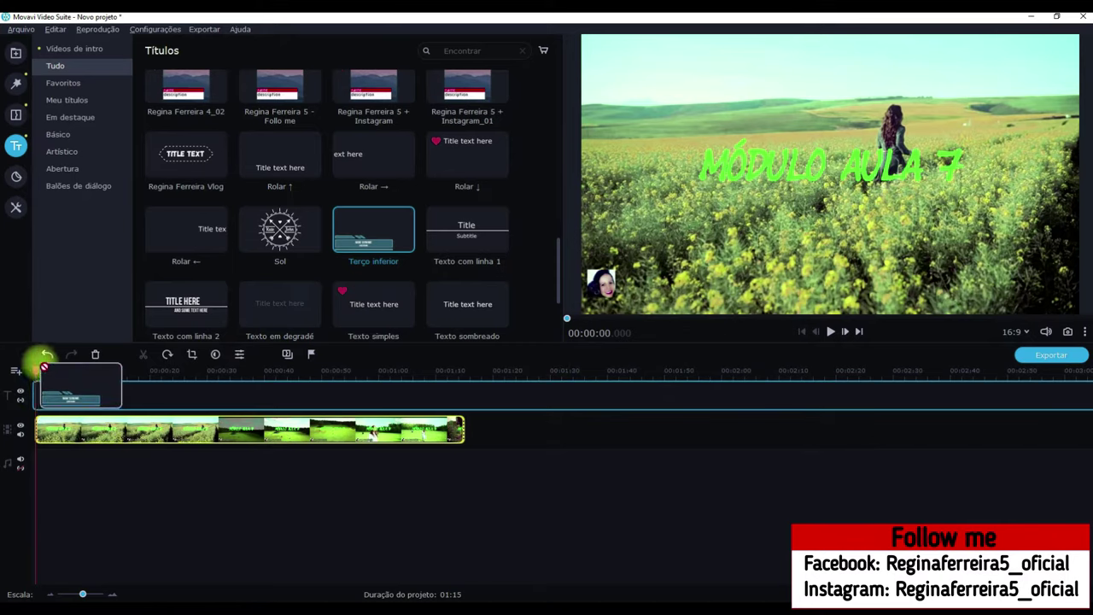
left_click_drag(42, 368, 43, 368)
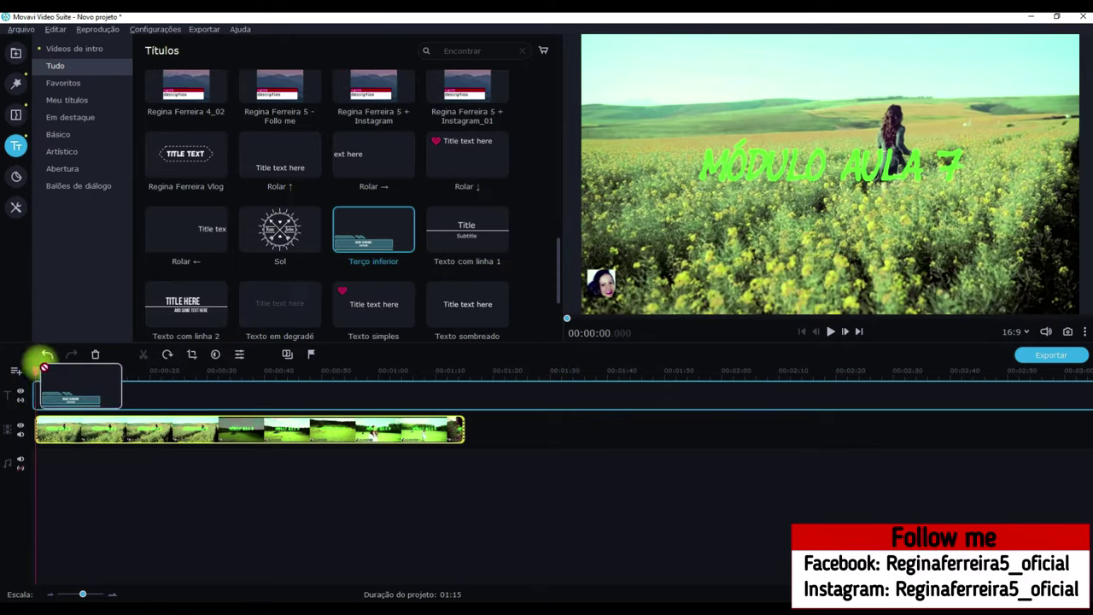
left_click_drag(42, 368, 31, 367)
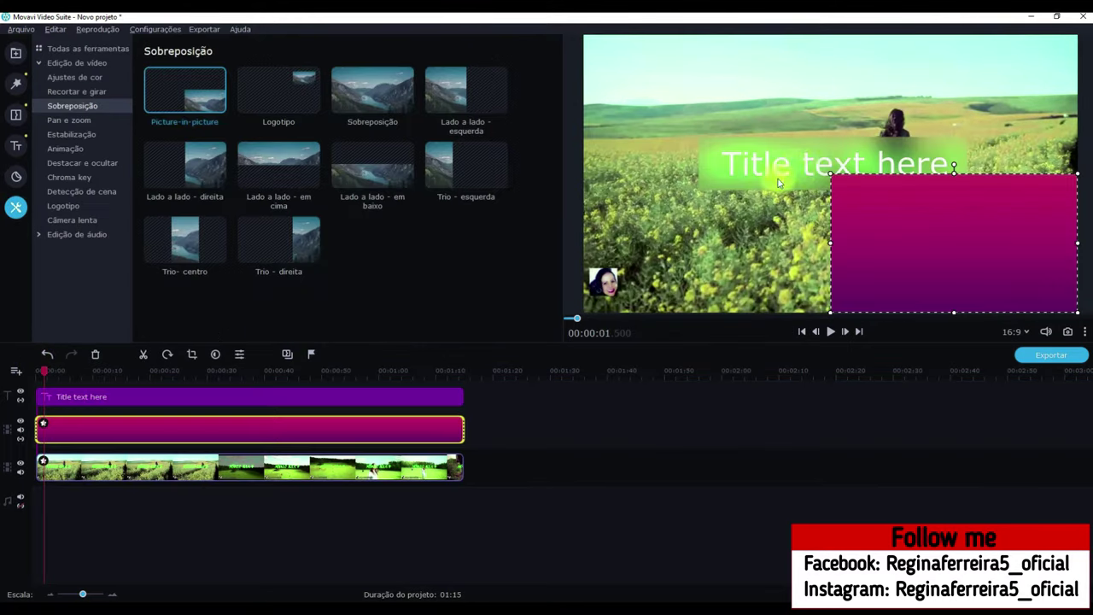
left_click_drag(830, 175, 752, 173)
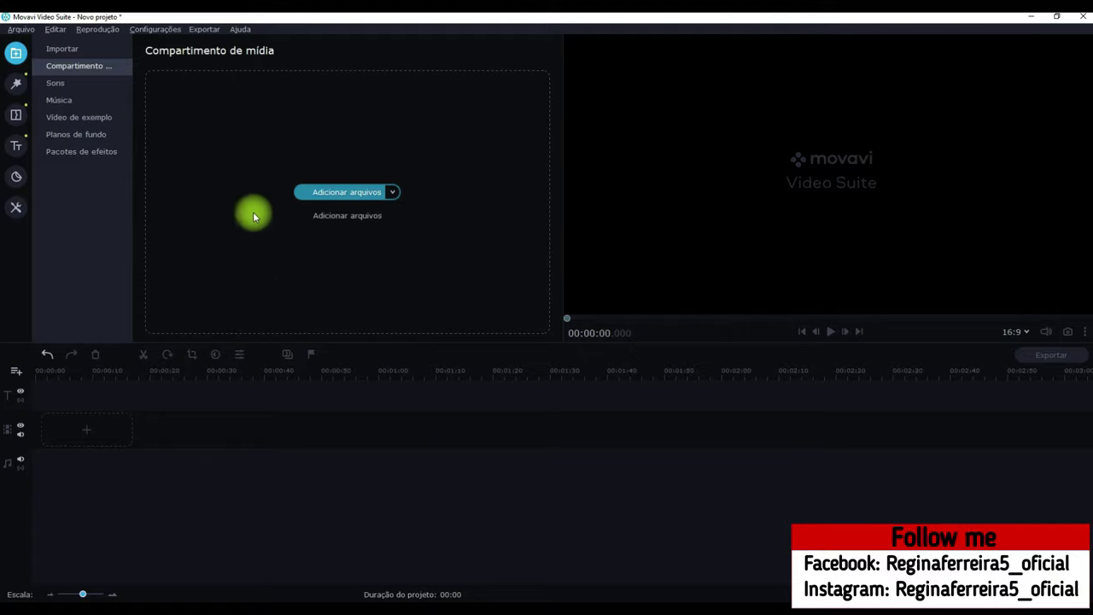
Import Vídeo aula.mp4 and place it at the start of the video track.
left_click(348, 196)
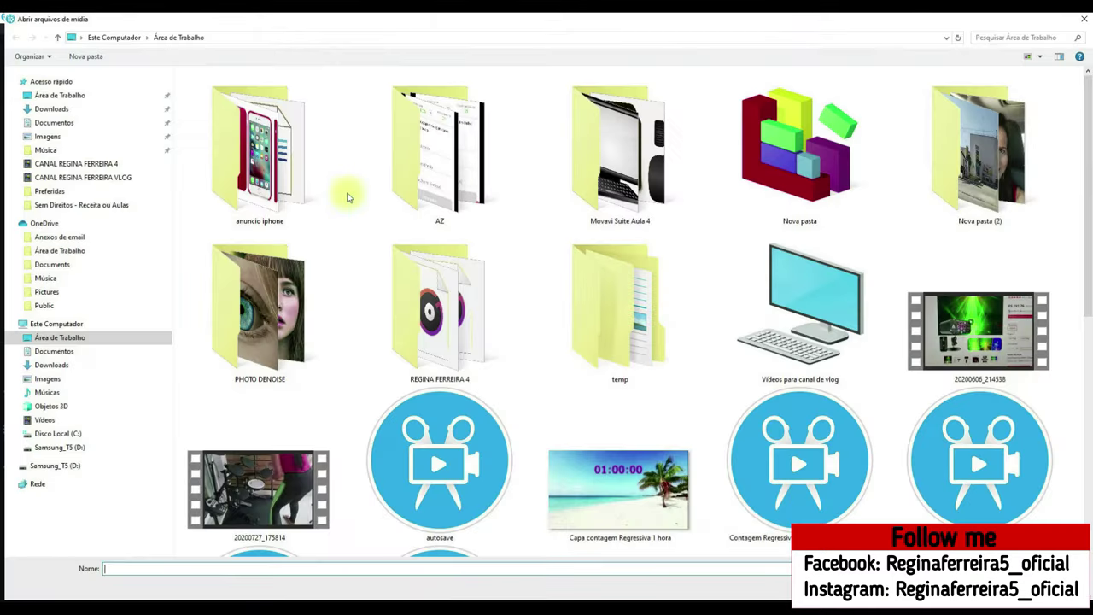
scroll(547, 401, "down", 5)
left_click(411, 365)
double_click(411, 365)
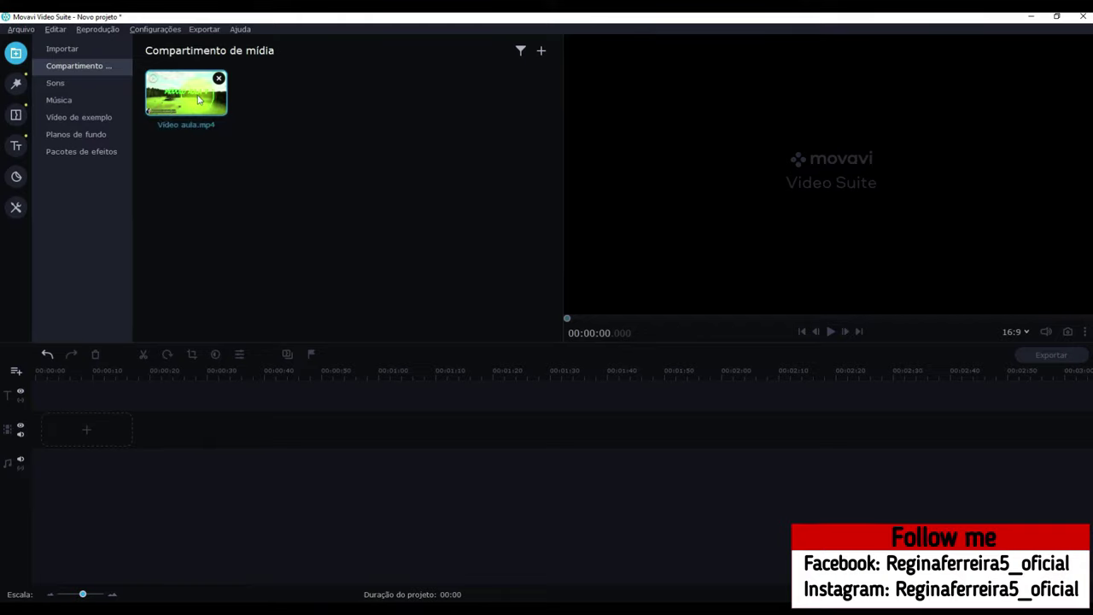
left_click_drag(198, 100, 38, 431)
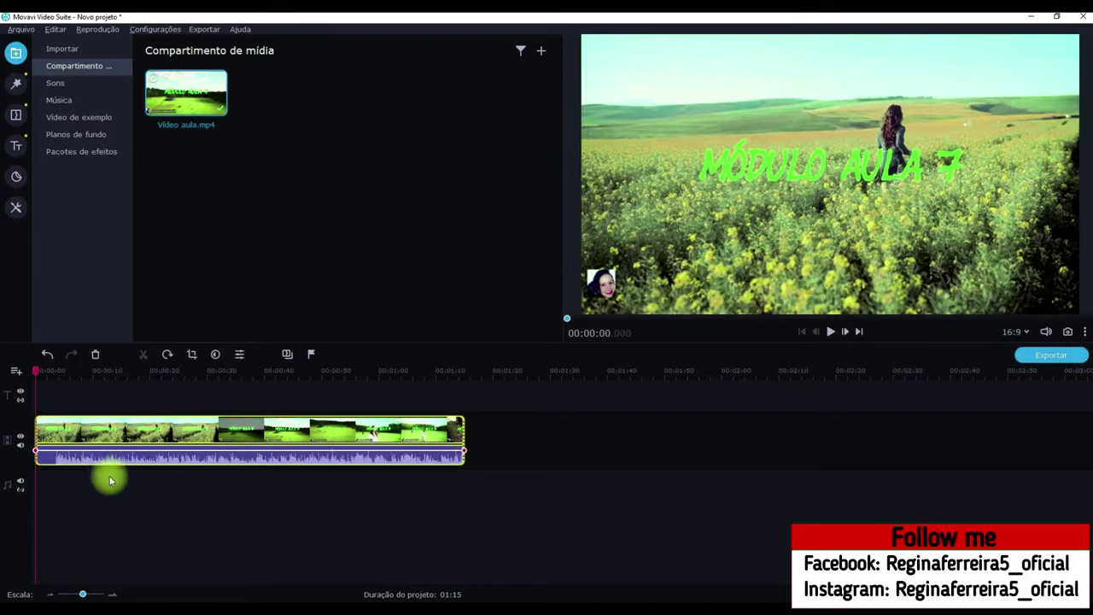
Remove the audio attached to the video clip, leaving only its picture on the timeline.
left_click(98, 483)
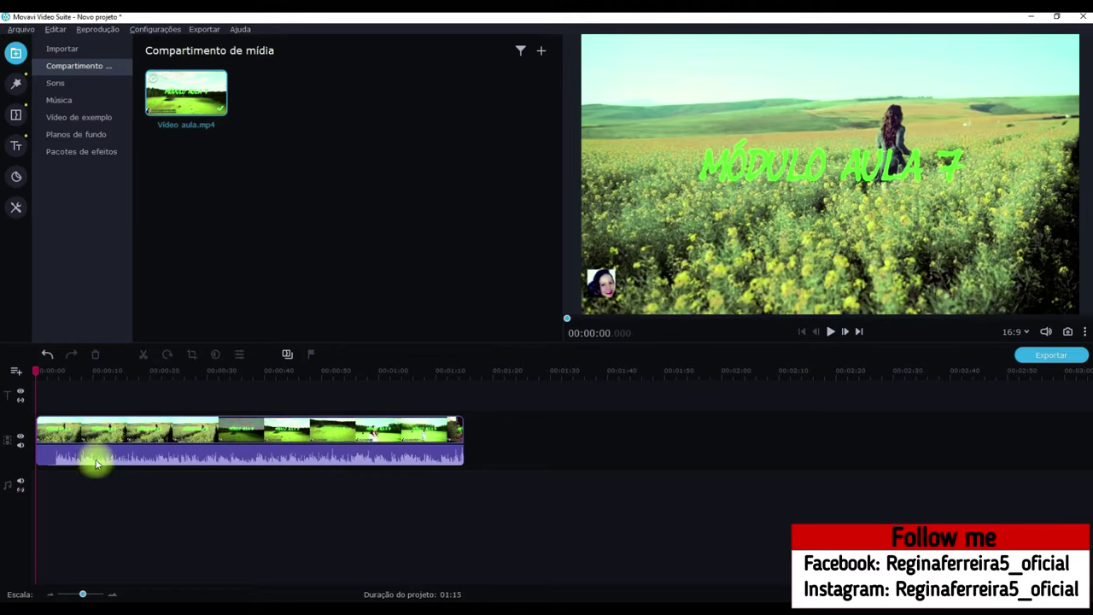
left_click(96, 462)
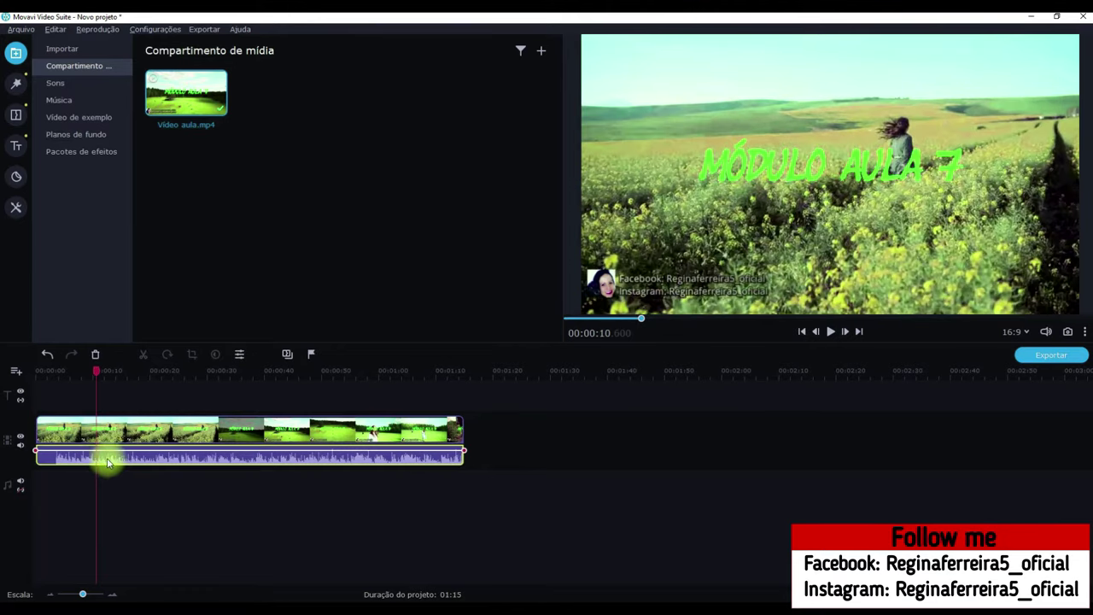
left_click(65, 434)
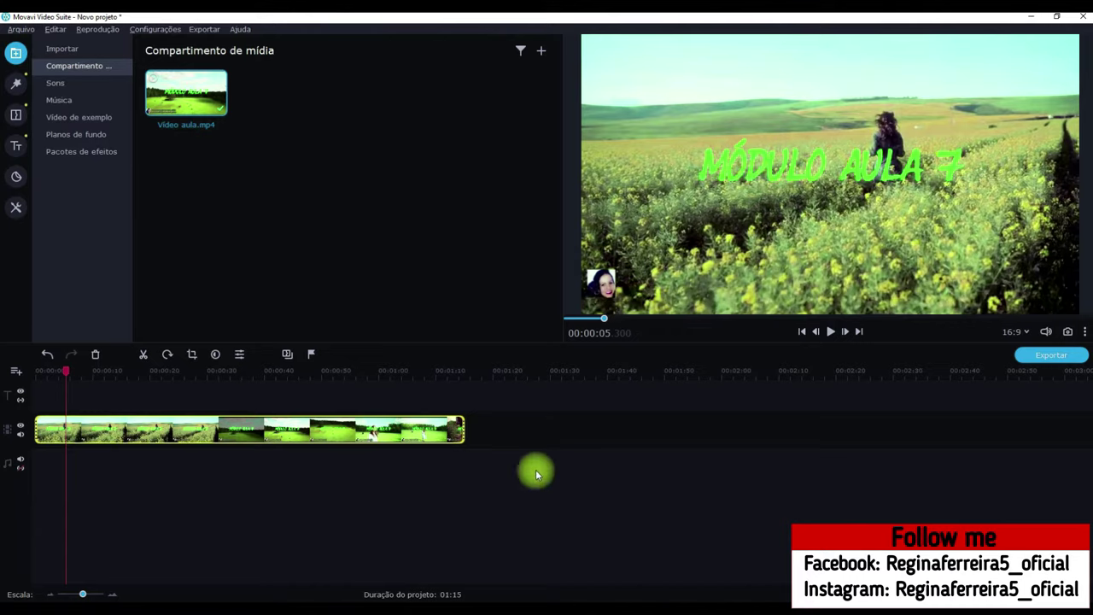
Add the "Terço inferior" title at the start of the title track.
left_click(16, 149)
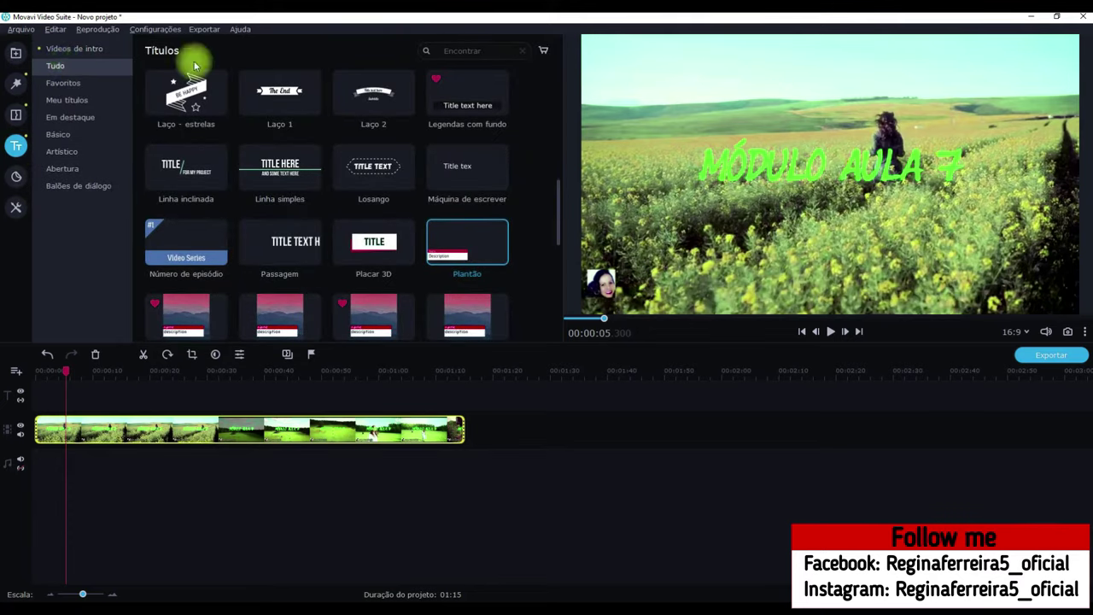
scroll(517, 219, "down", 10)
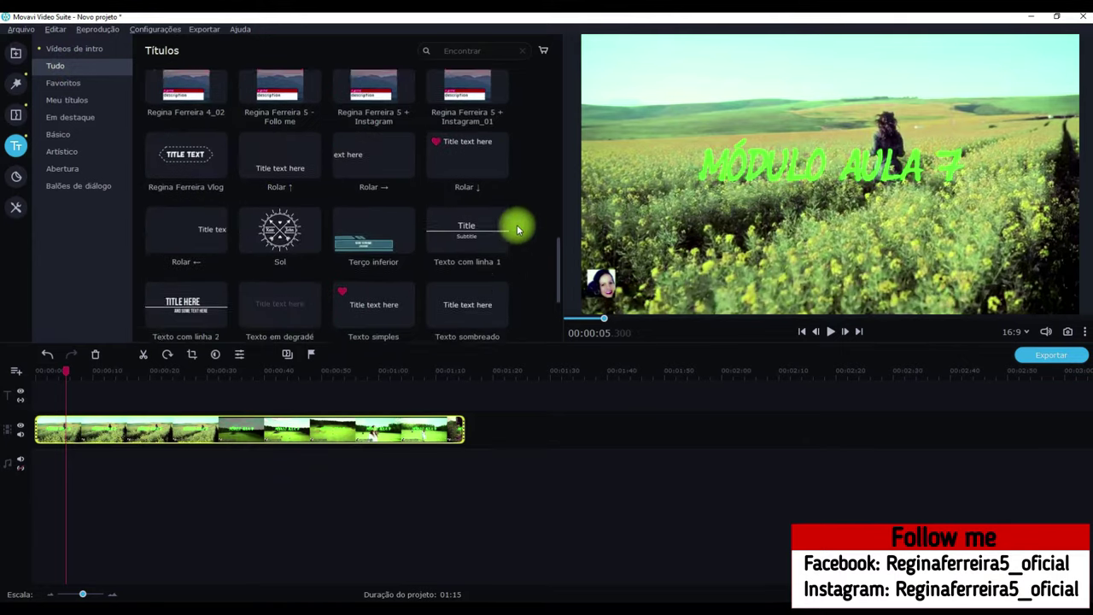
scroll(525, 222, "up", 5)
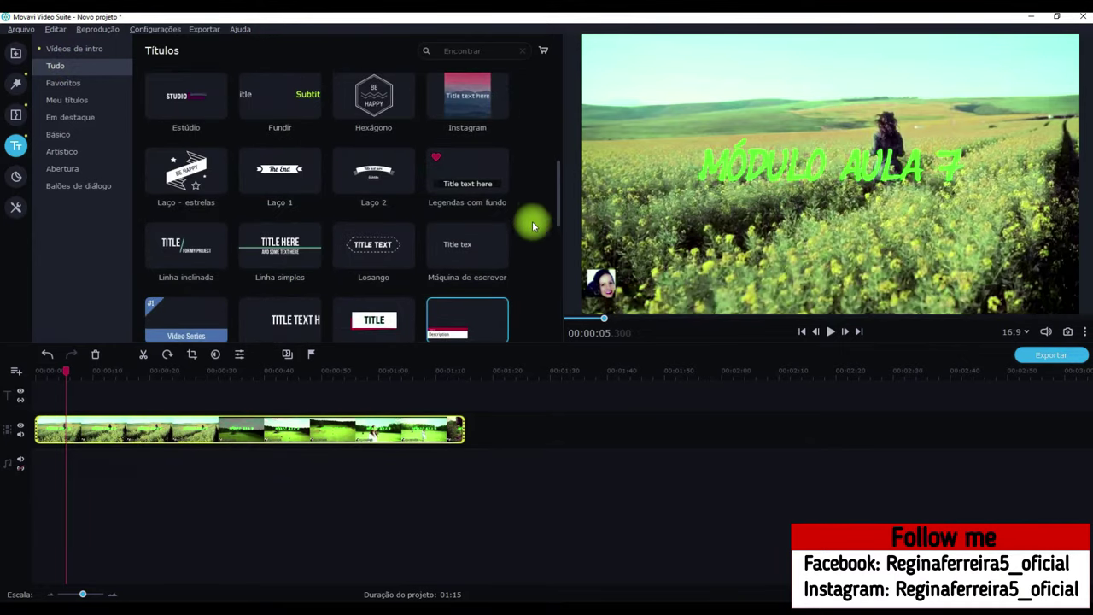
scroll(517, 213, "down", 1)
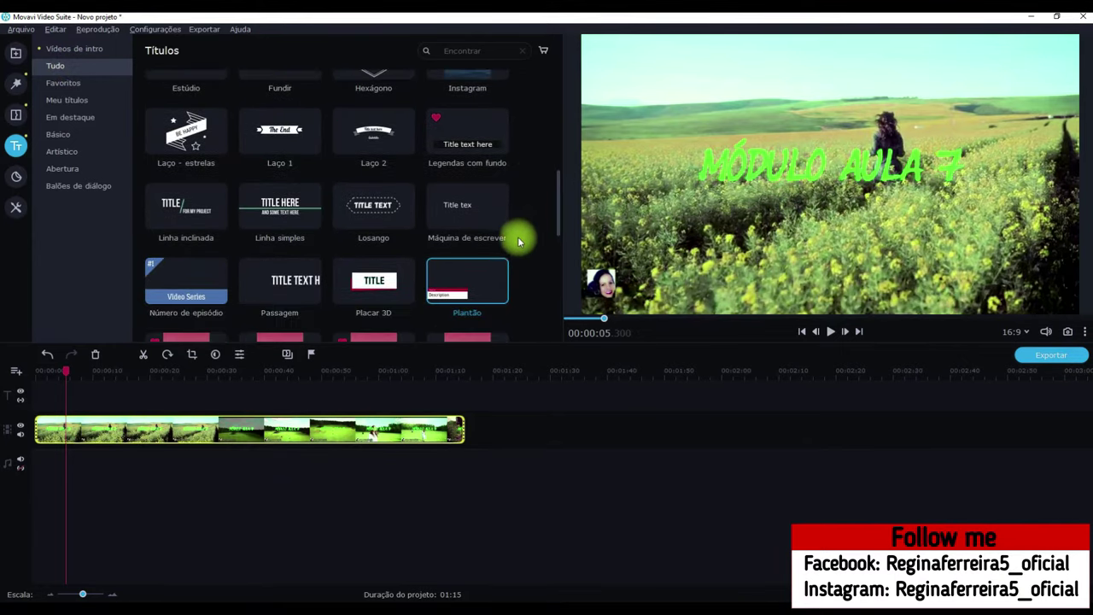
scroll(517, 237, "down", 3)
scroll(433, 279, "down", 3)
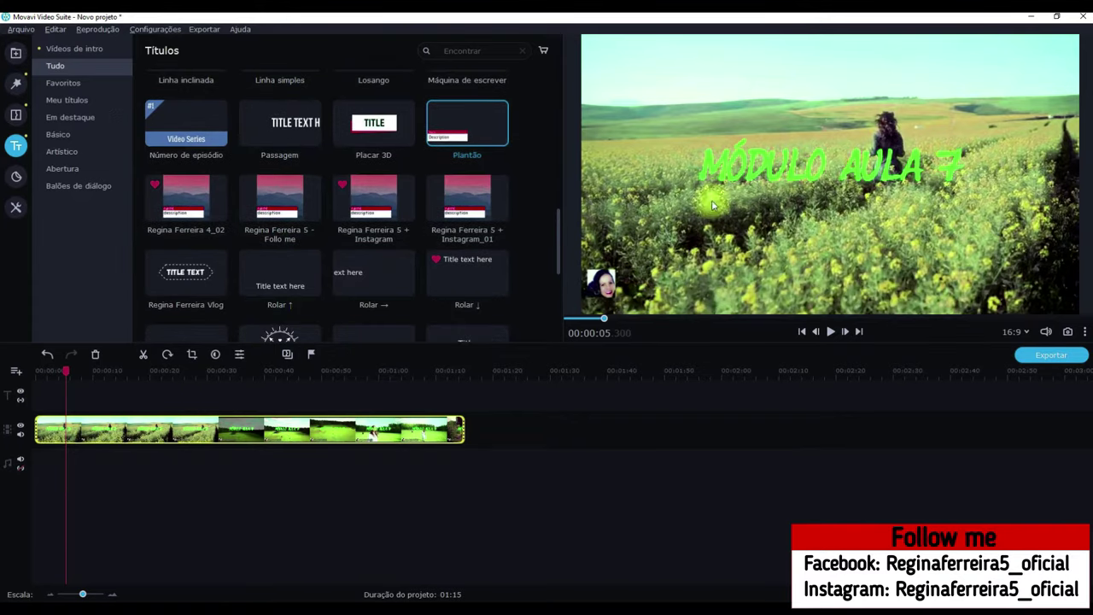
scroll(444, 286, "down", 4)
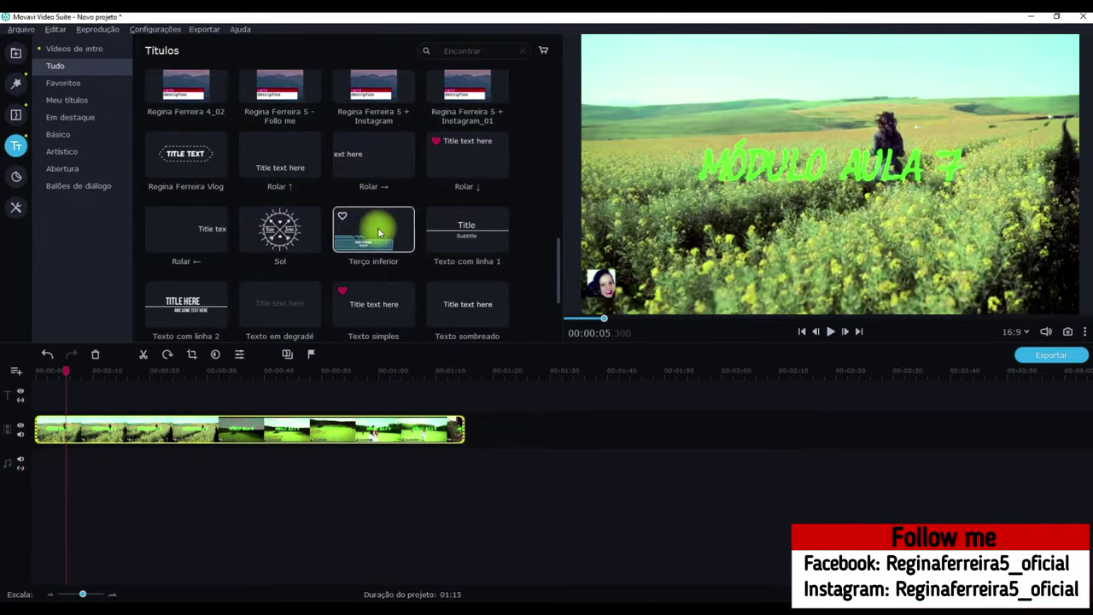
left_click_drag(377, 227, 39, 393)
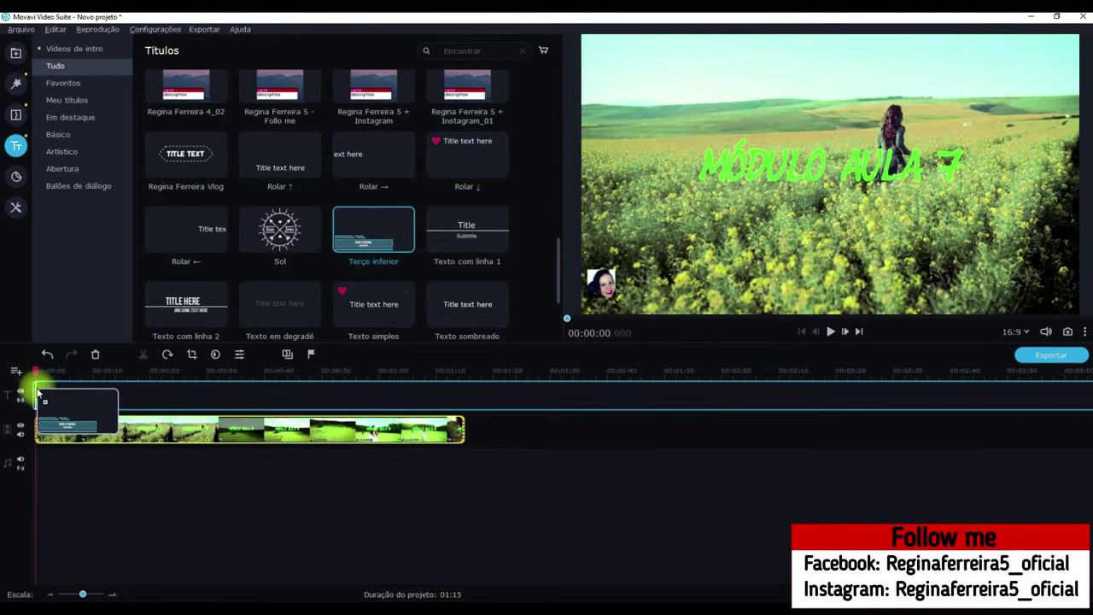
left_click_drag(37, 393, 45, 367)
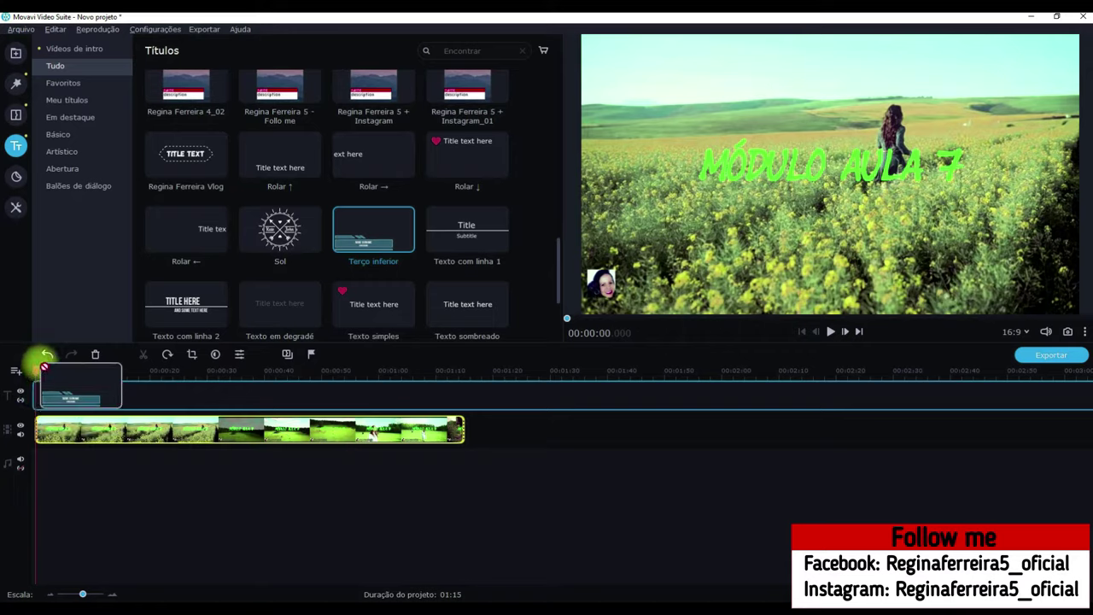
left_click_drag(44, 367, 44, 367)
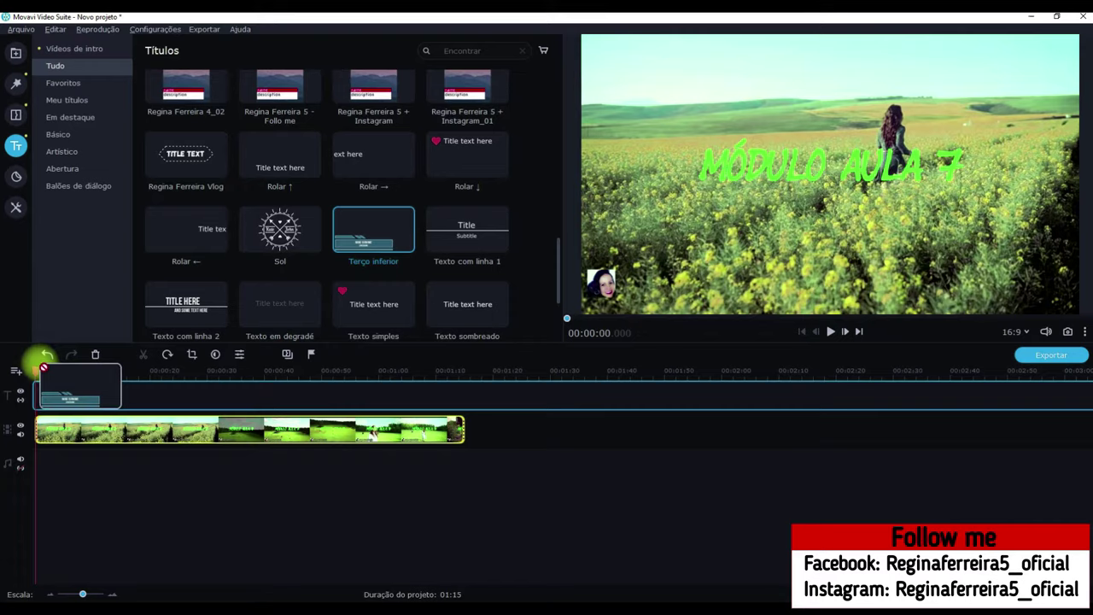
left_click_drag(44, 367, 37, 381)
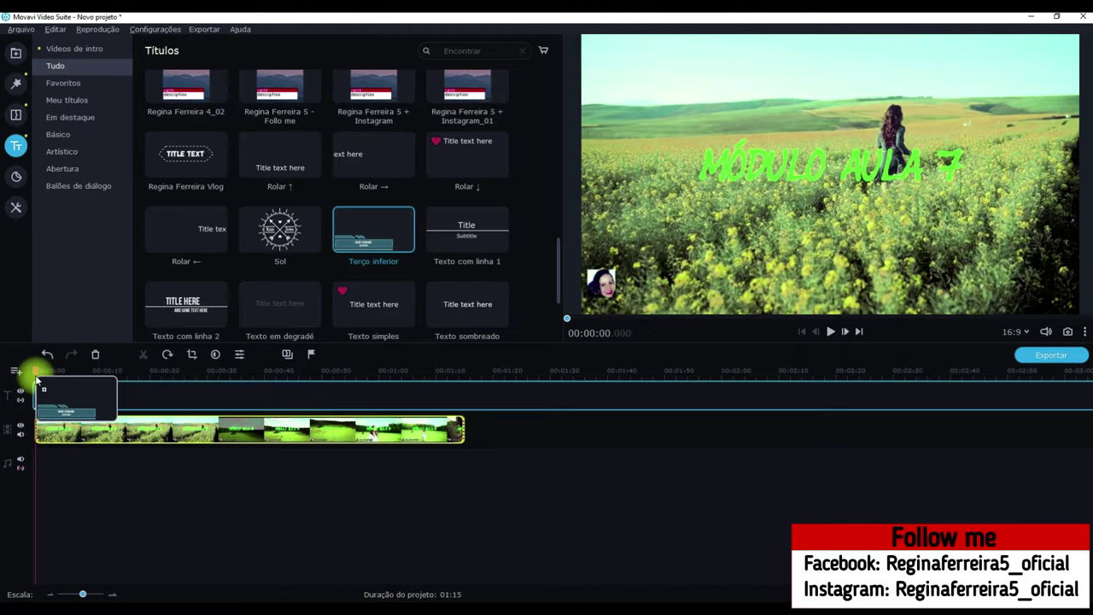
left_click_drag(36, 382, 37, 381)
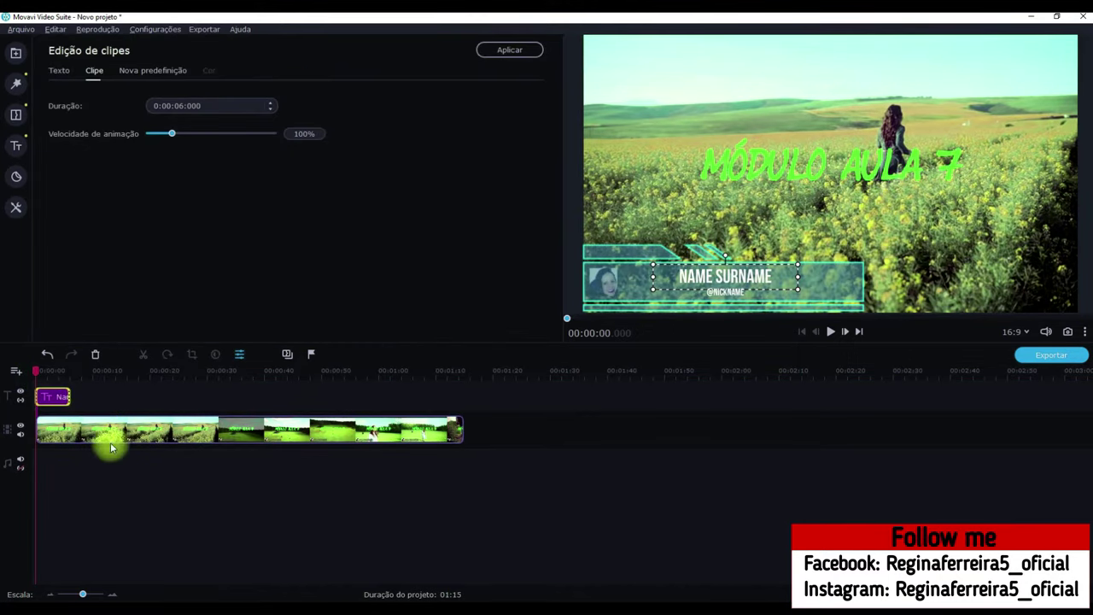
Move the title's frame over the MÓDULO AULA 7 text and place an enlarged NAME SURNAME text on it.
left_click_drag(627, 286, 847, 175)
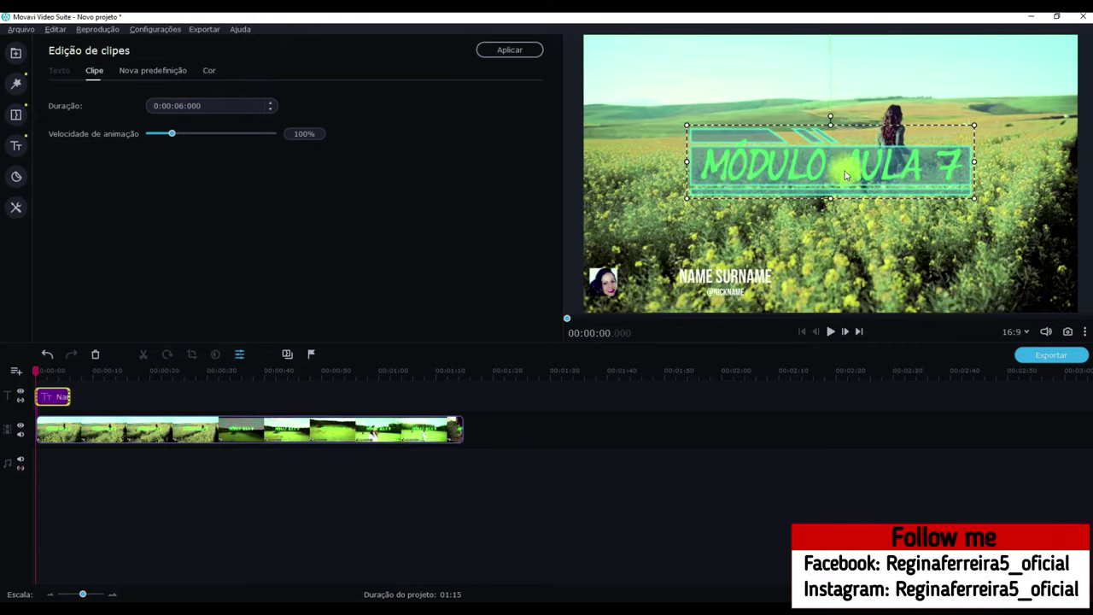
left_click_drag(725, 276, 793, 175)
left_click(788, 175)
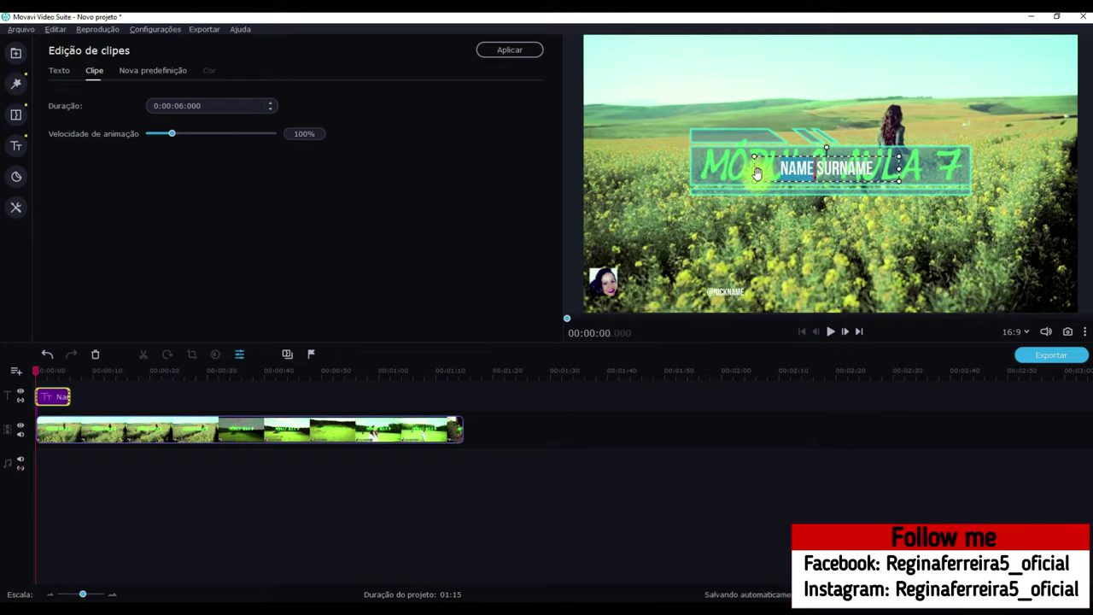
left_click_drag(755, 176, 703, 176)
left_click_drag(847, 156, 921, 154)
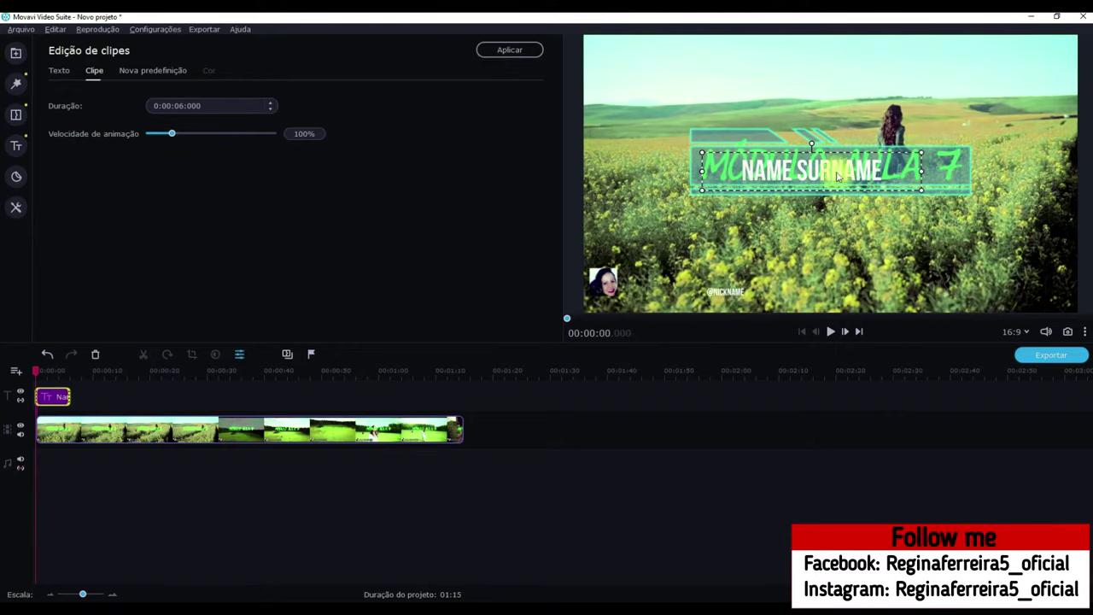
left_click_drag(808, 178, 833, 173)
left_click(726, 296)
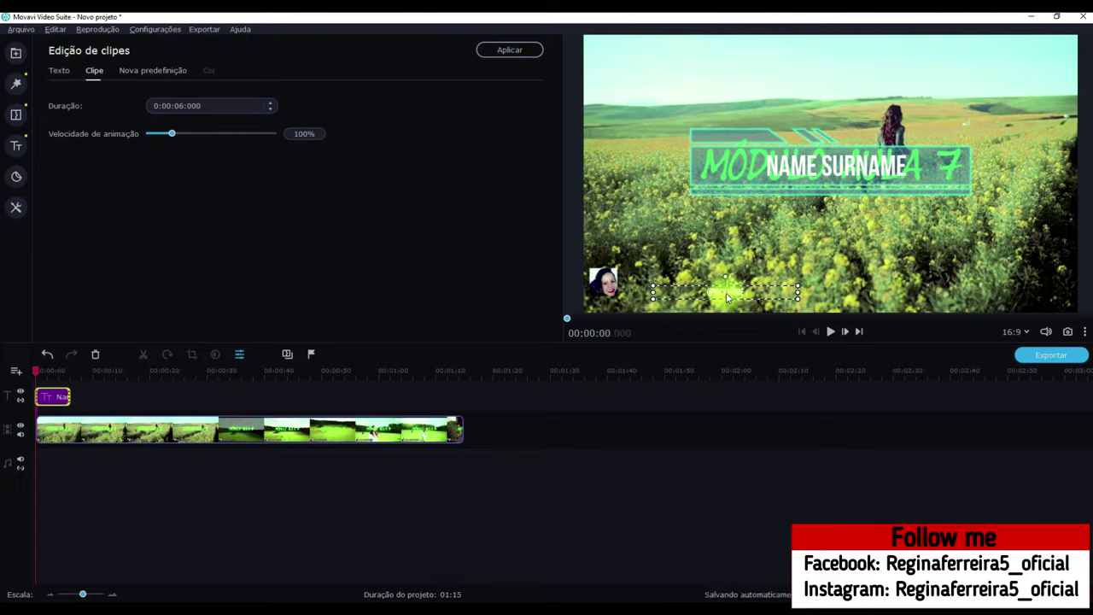
left_click(385, 245)
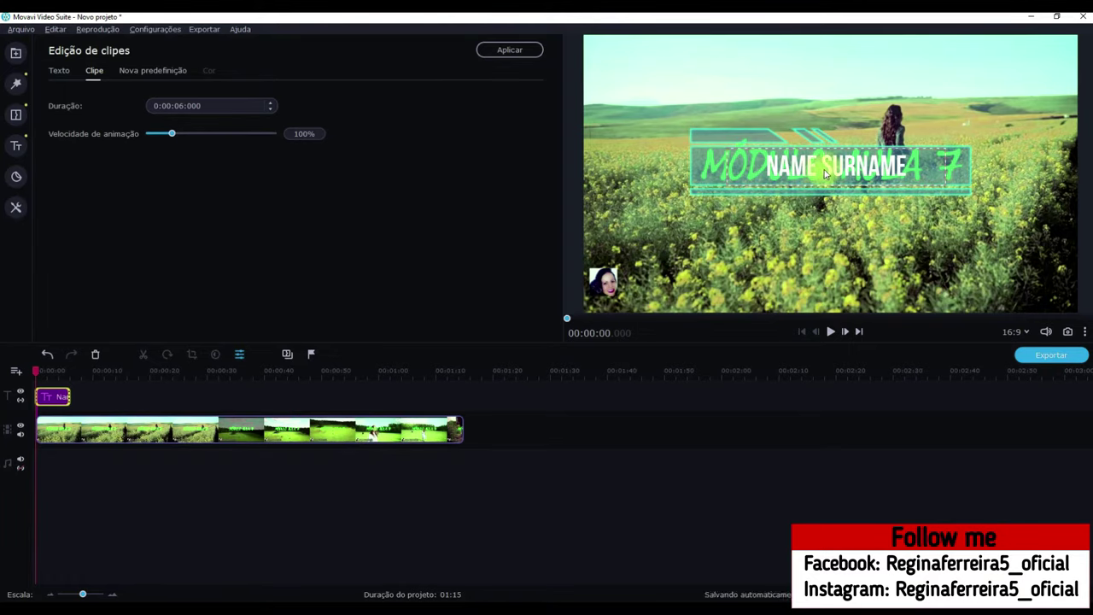
left_click(51, 402)
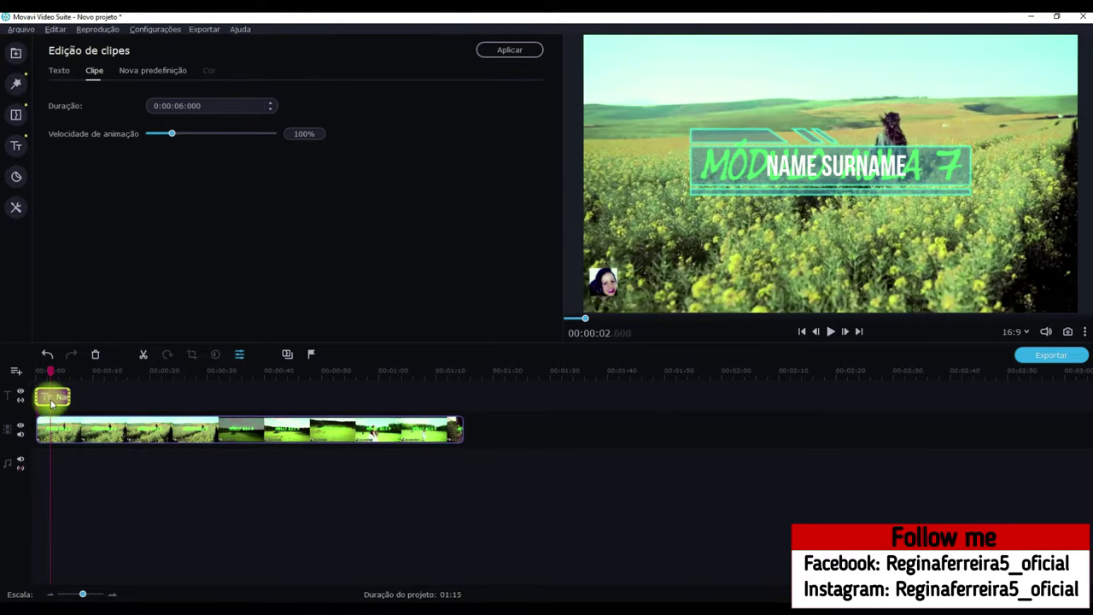
left_click(53, 399)
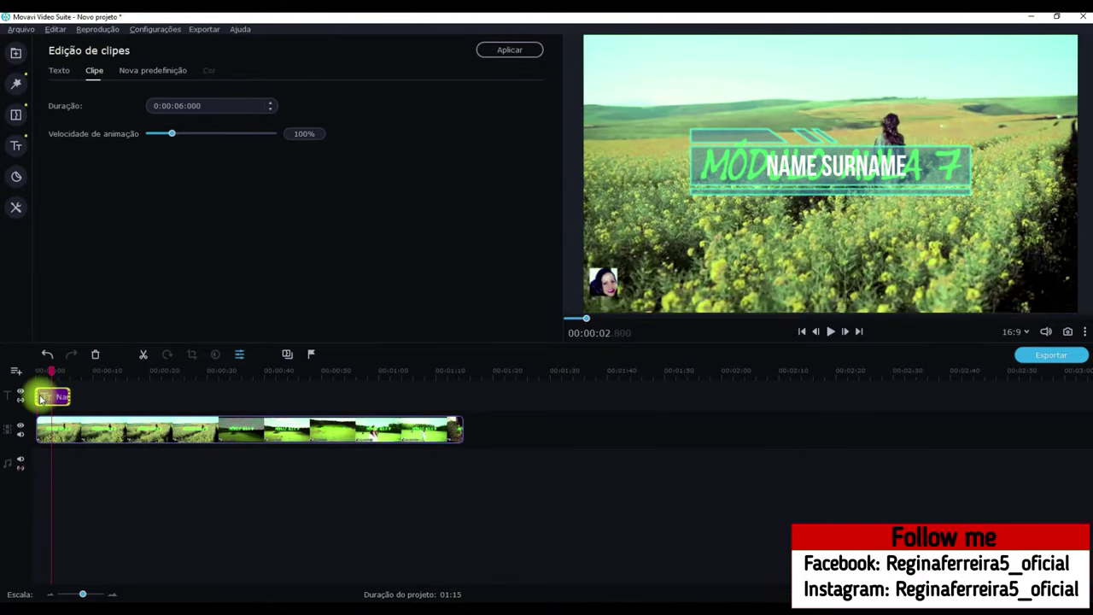
key("Delete")
Add the "Plantão" title at the start of the title track.
left_click(17, 149)
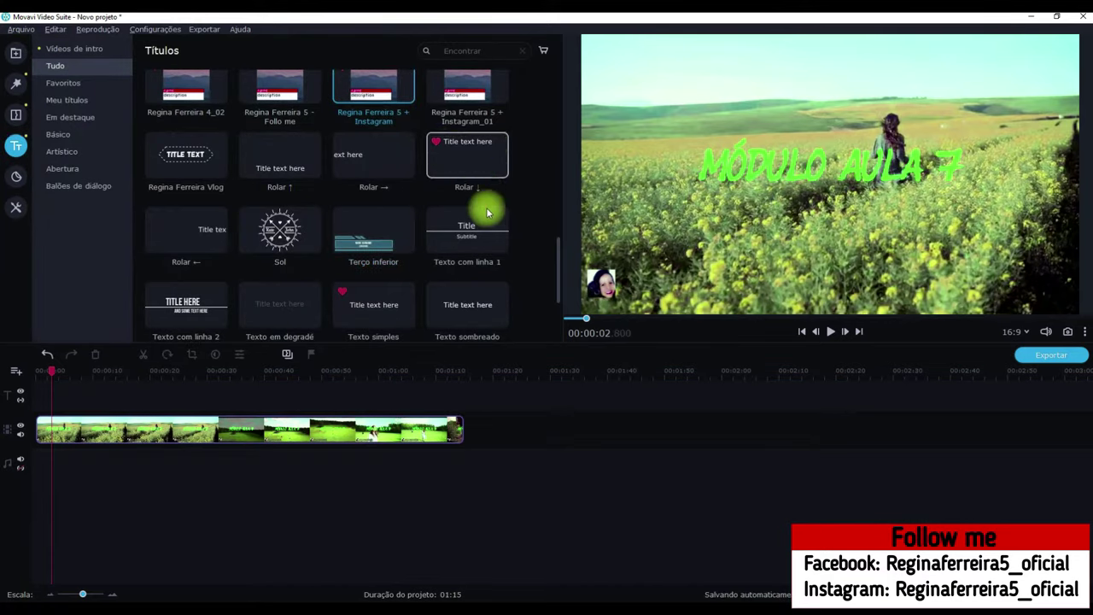
scroll(471, 214, "down", 3)
scroll(471, 214, "up", 2)
scroll(478, 205, "up", 1)
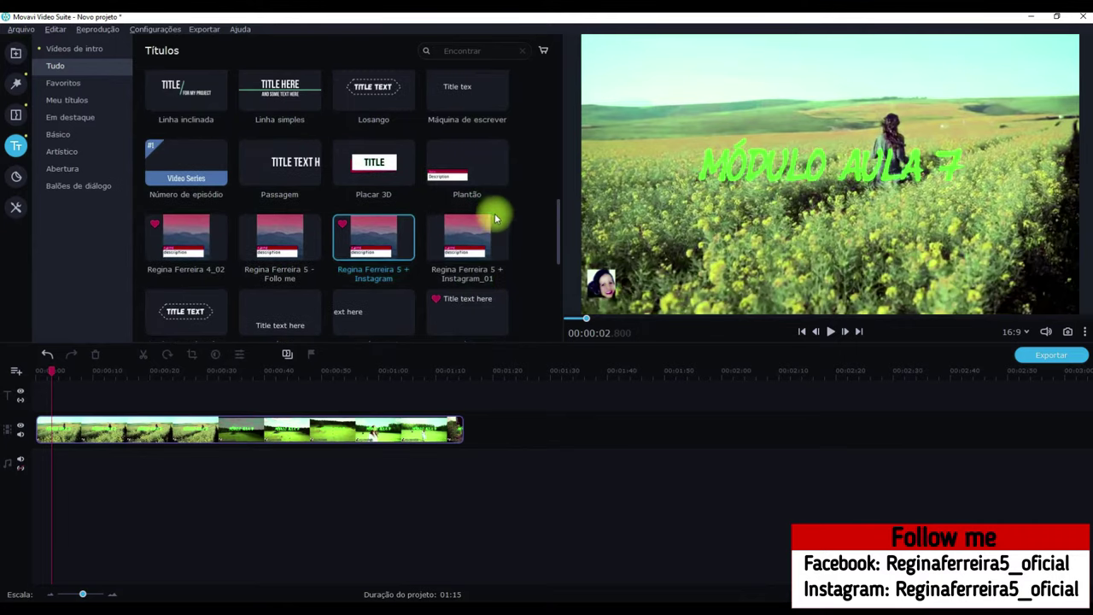
left_click_drag(477, 164, 31, 390)
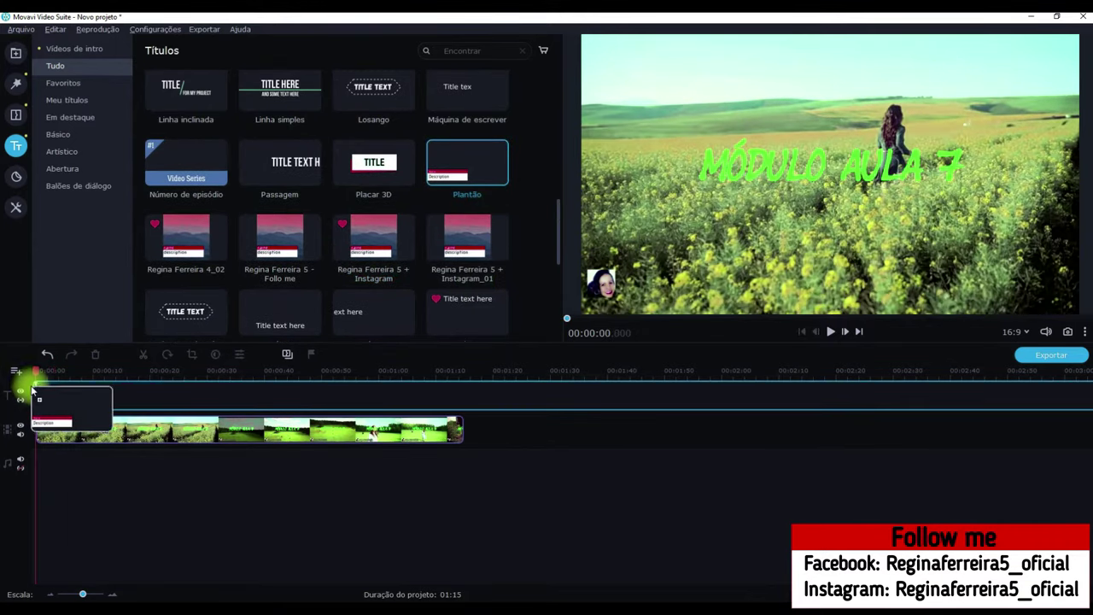
left_click_drag(34, 389, 34, 391)
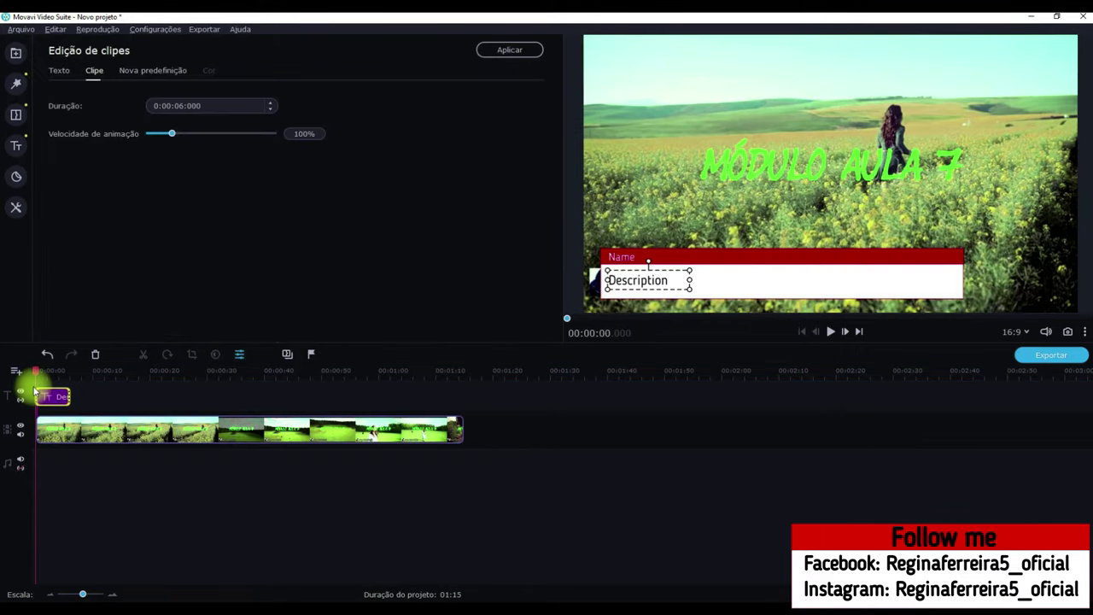
Move and shrink the red-and-white banner over the MÓDULO AULA 7 text, and centre the enlarged Description text on it.
left_click_drag(737, 281, 779, 219)
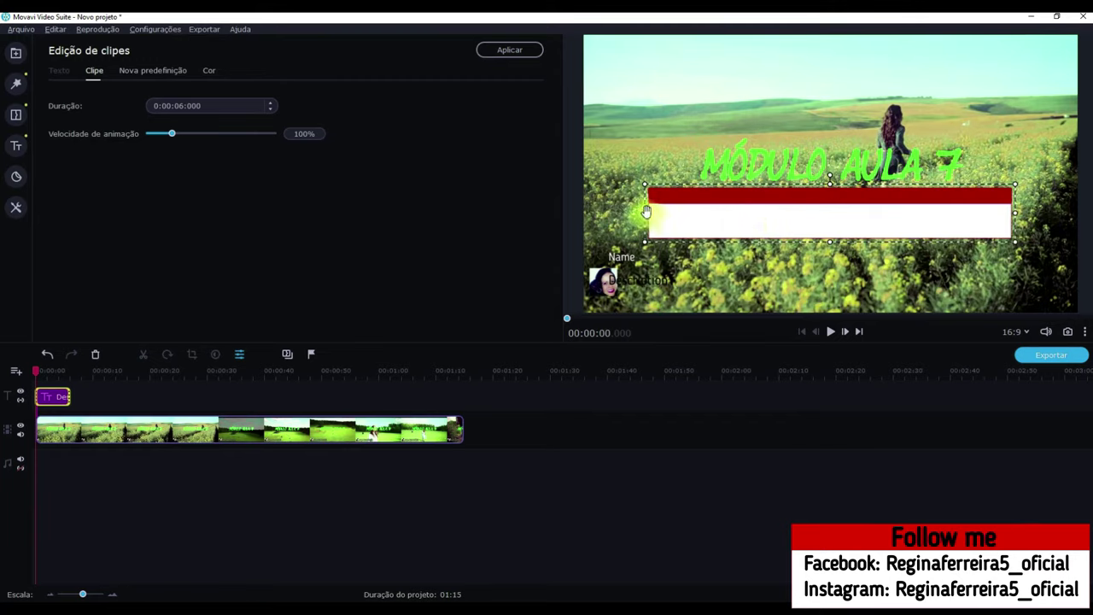
left_click_drag(646, 212, 826, 184)
left_click_drag(668, 281, 934, 174)
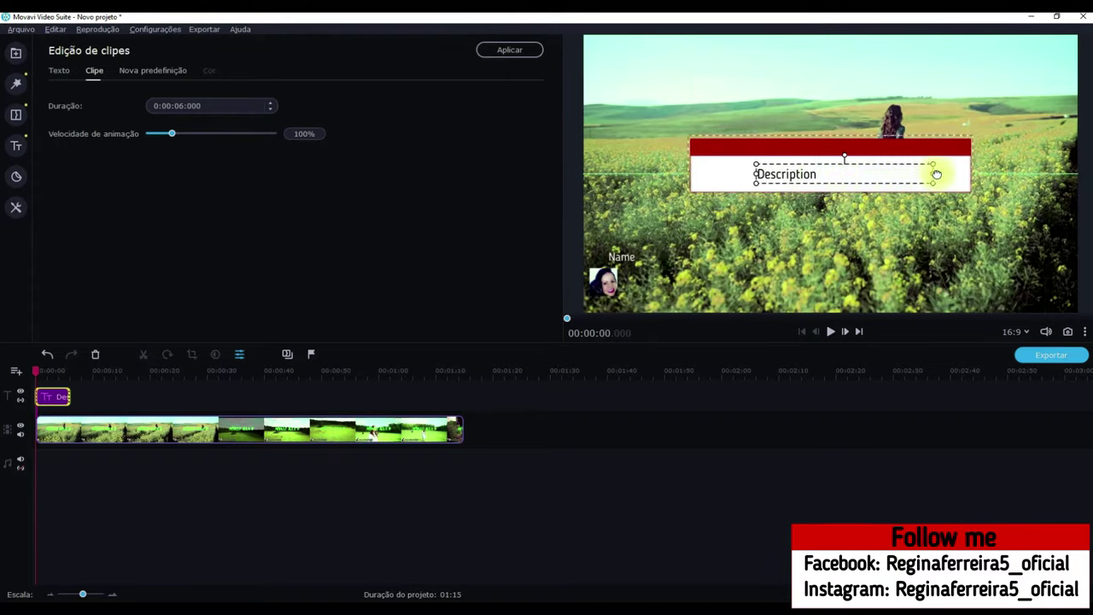
left_click_drag(752, 162, 845, 177)
double_click(841, 171)
left_click(819, 249)
left_click(708, 170)
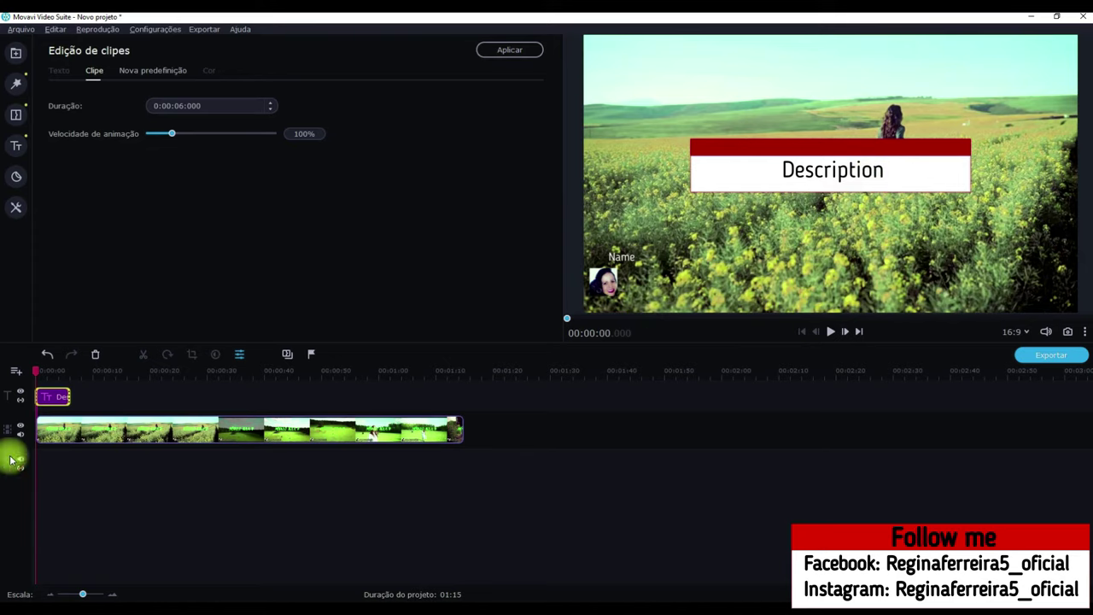
Fit a rectangular Ocultar area from the Destacar e ocultar tool tightly around the MÓDULO AULA 7 text on the video clip.
left_click(40, 434)
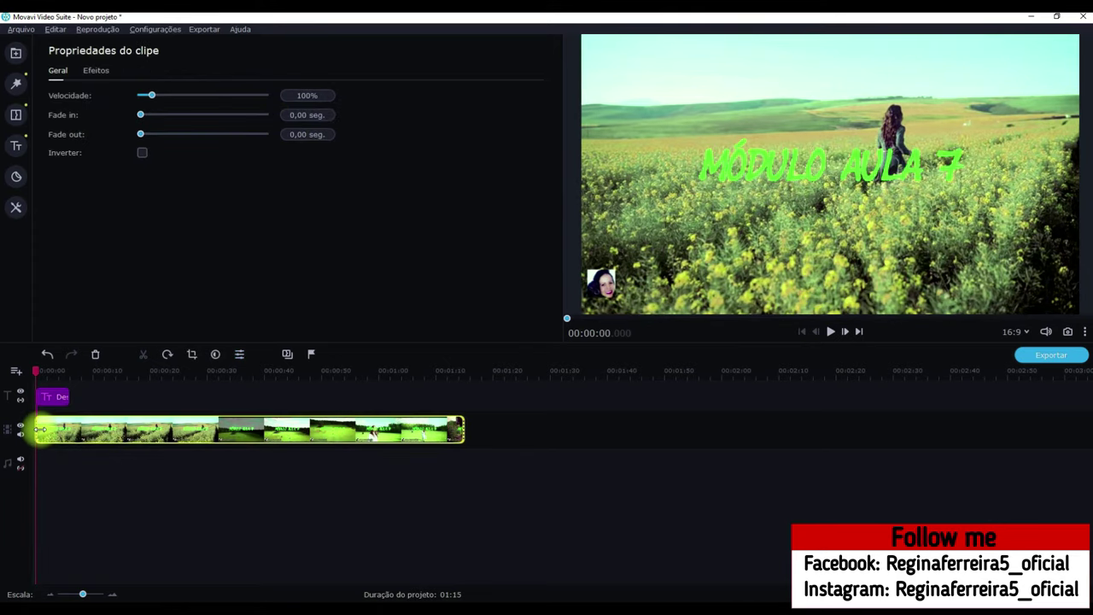
left_click(41, 434)
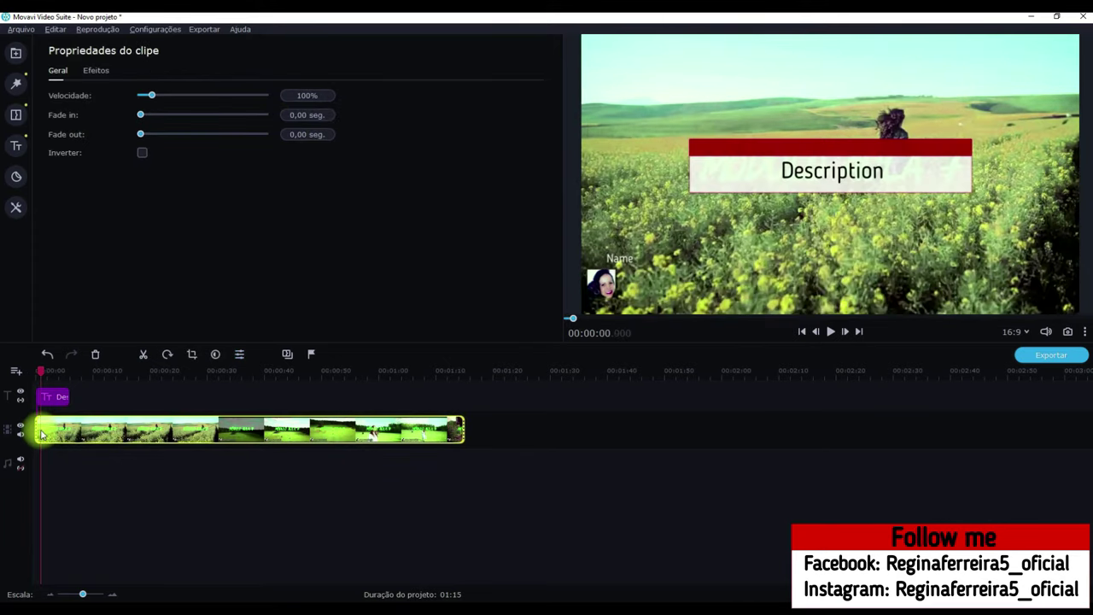
left_click(16, 208)
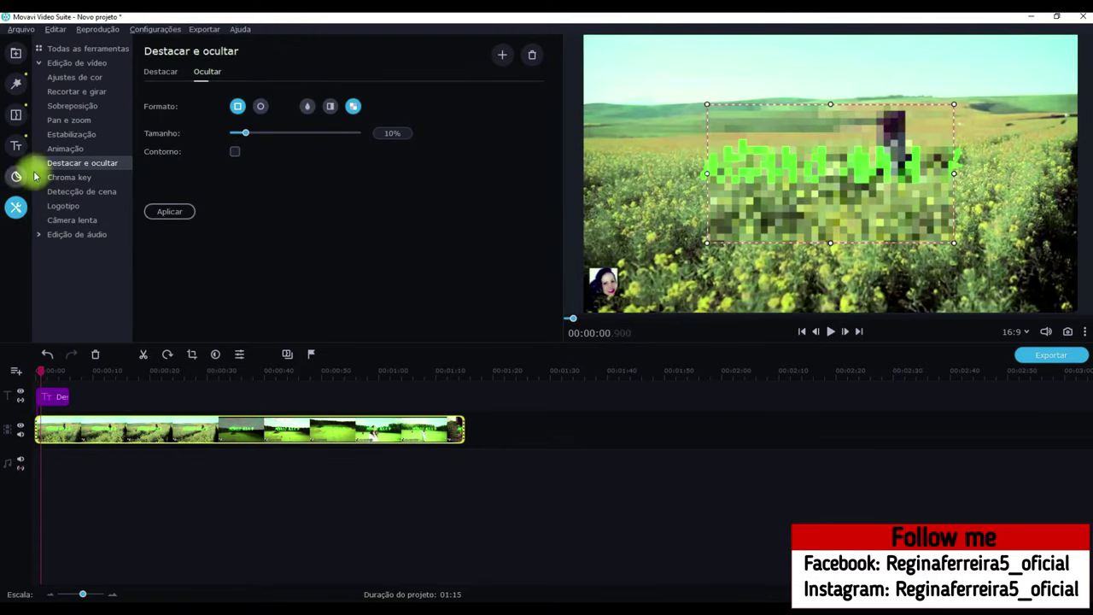
left_click(153, 75)
left_click(207, 73)
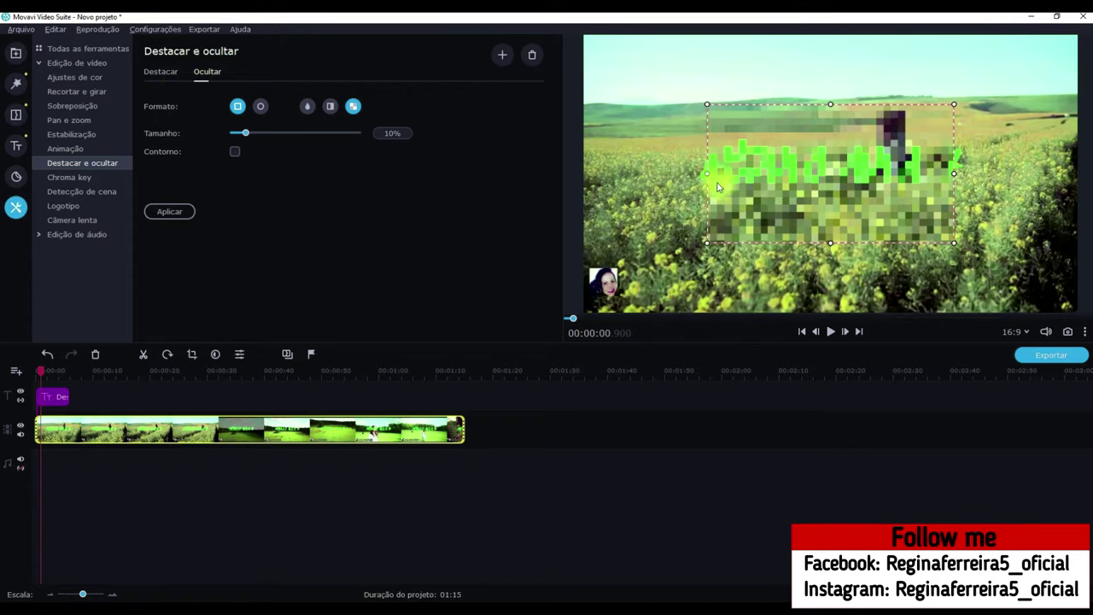
left_click_drag(706, 176, 697, 176)
left_click_drag(824, 243, 853, 189)
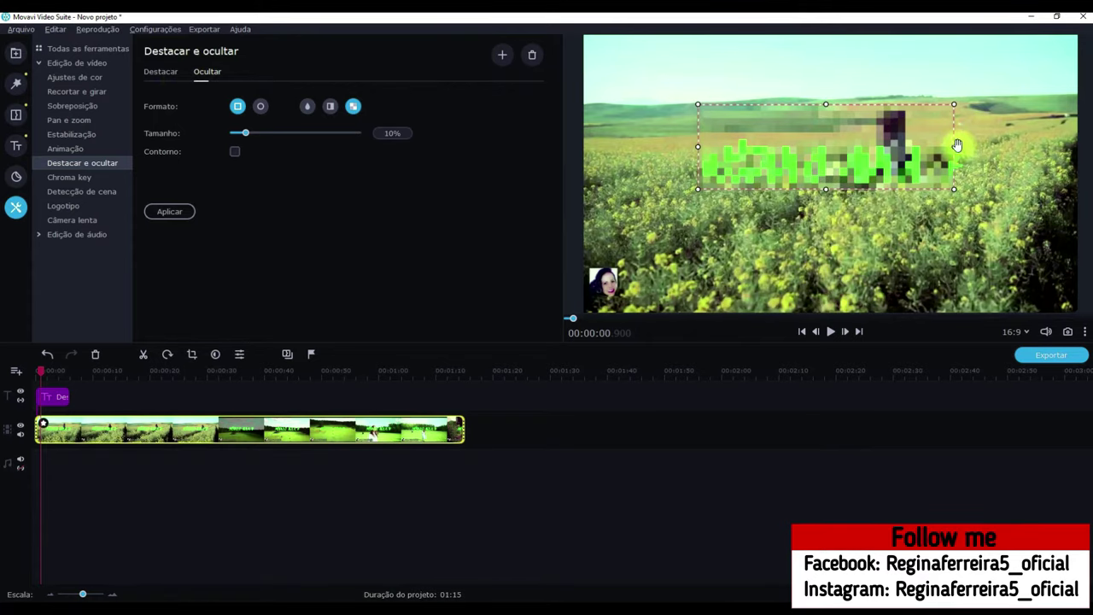
left_click_drag(967, 149, 969, 148)
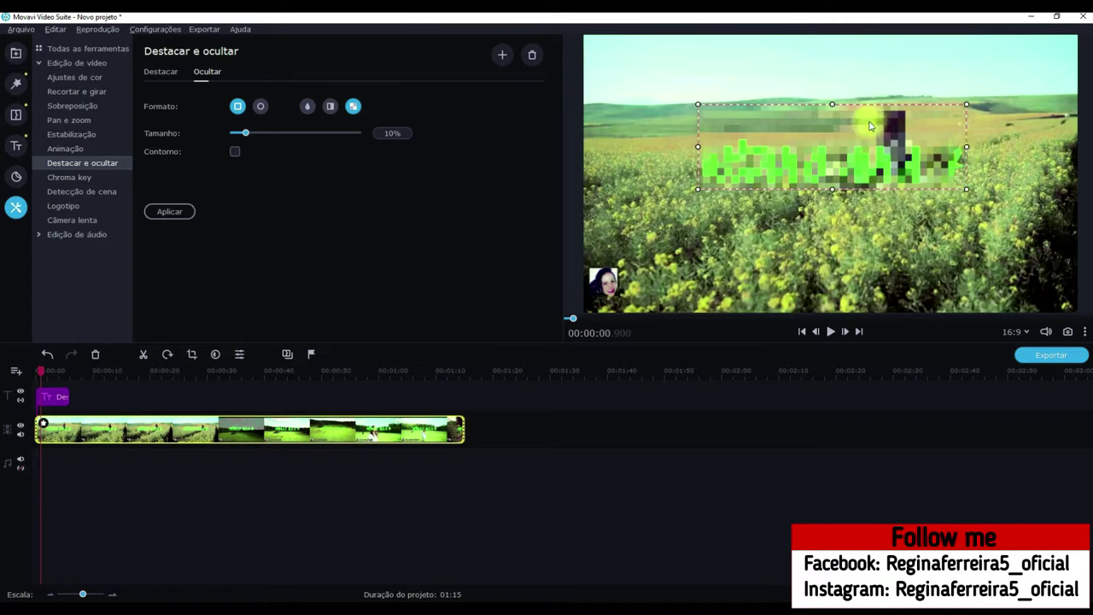
left_click_drag(829, 107, 832, 134)
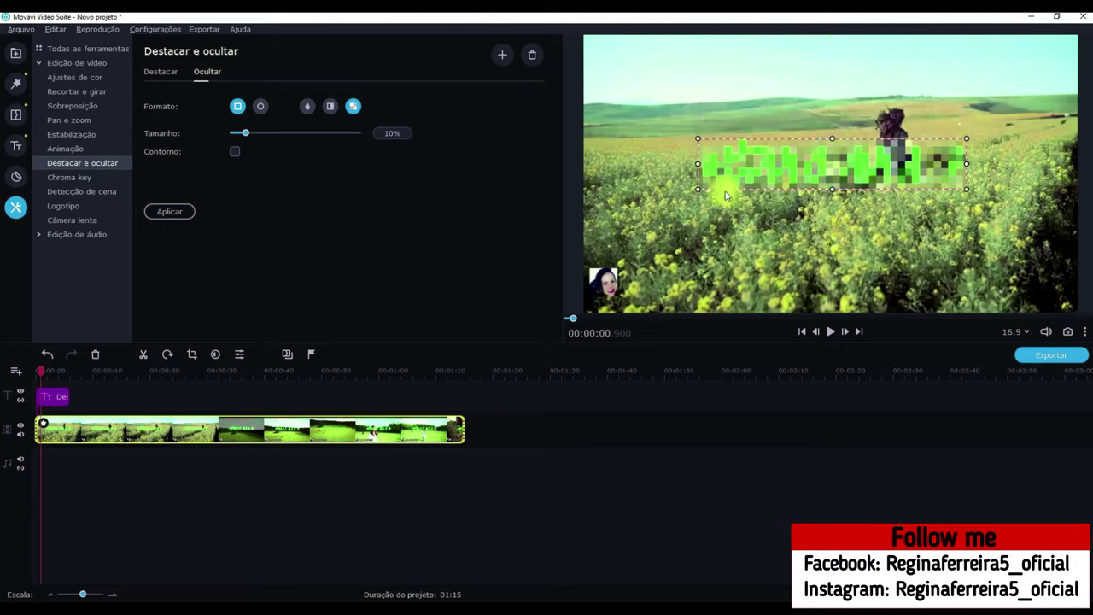
Switch the concealing effect to blur, readjust its frame around the MÓDULO AULA 7 text, and apply it to the video clip.
left_click(310, 108)
left_click(825, 188)
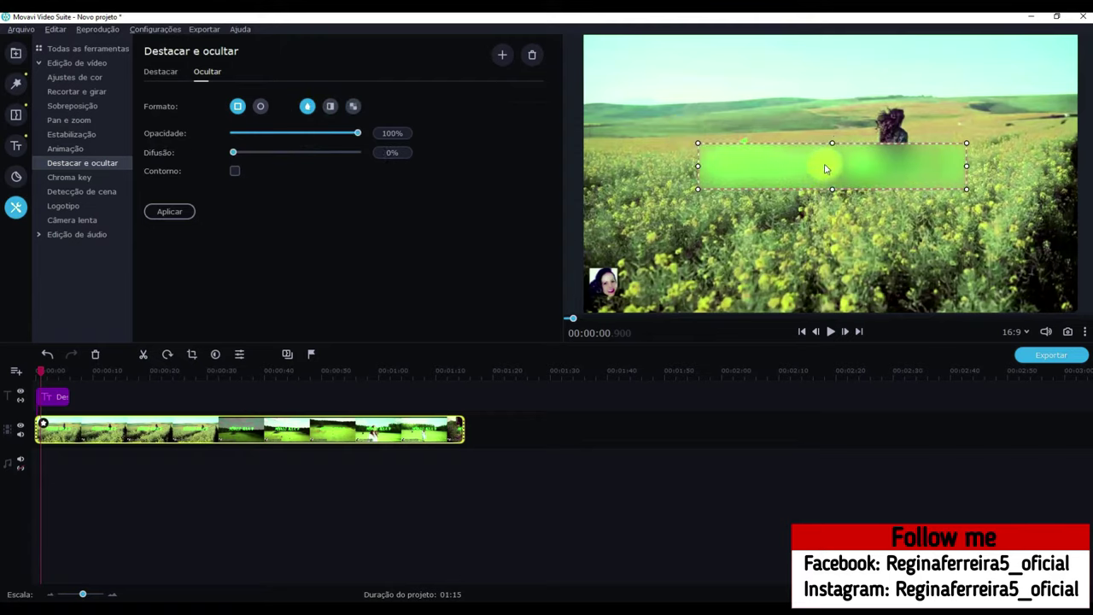
left_click_drag(832, 143, 832, 137)
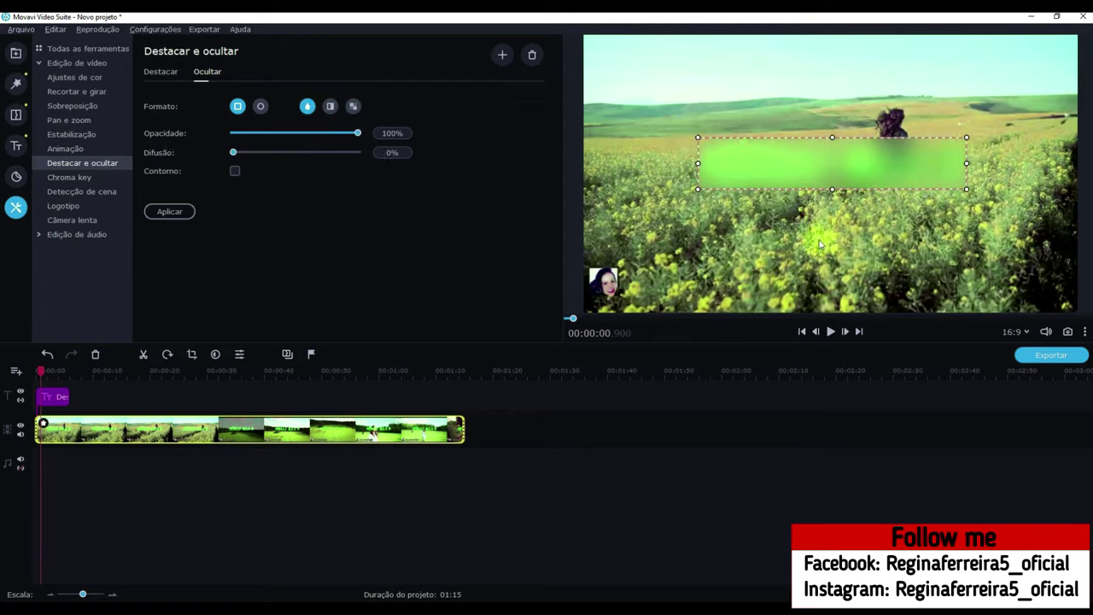
left_click_drag(698, 163, 707, 163)
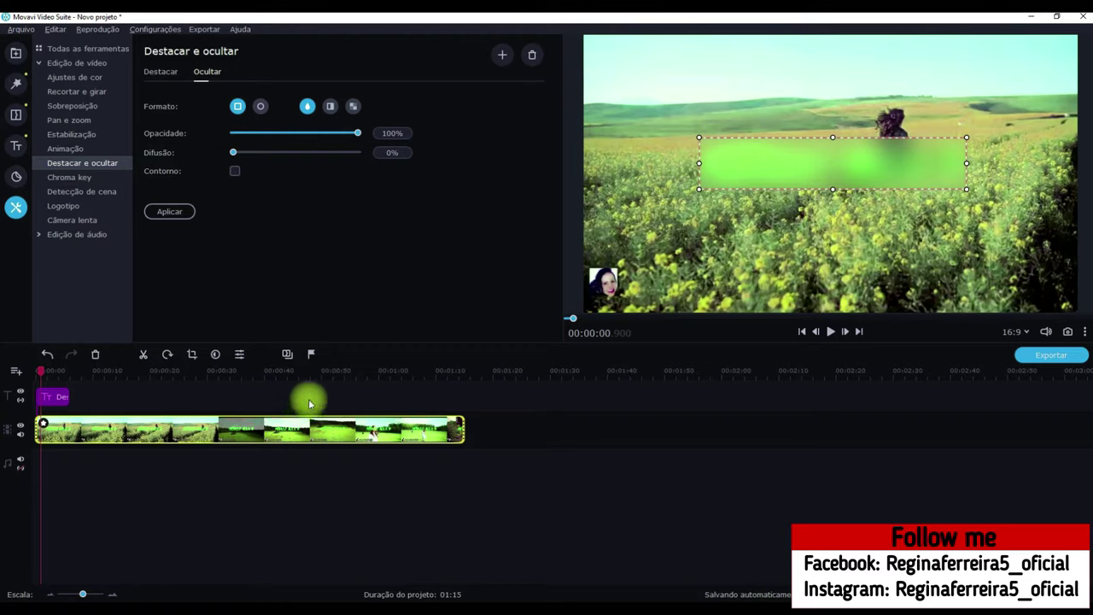
left_click(166, 214)
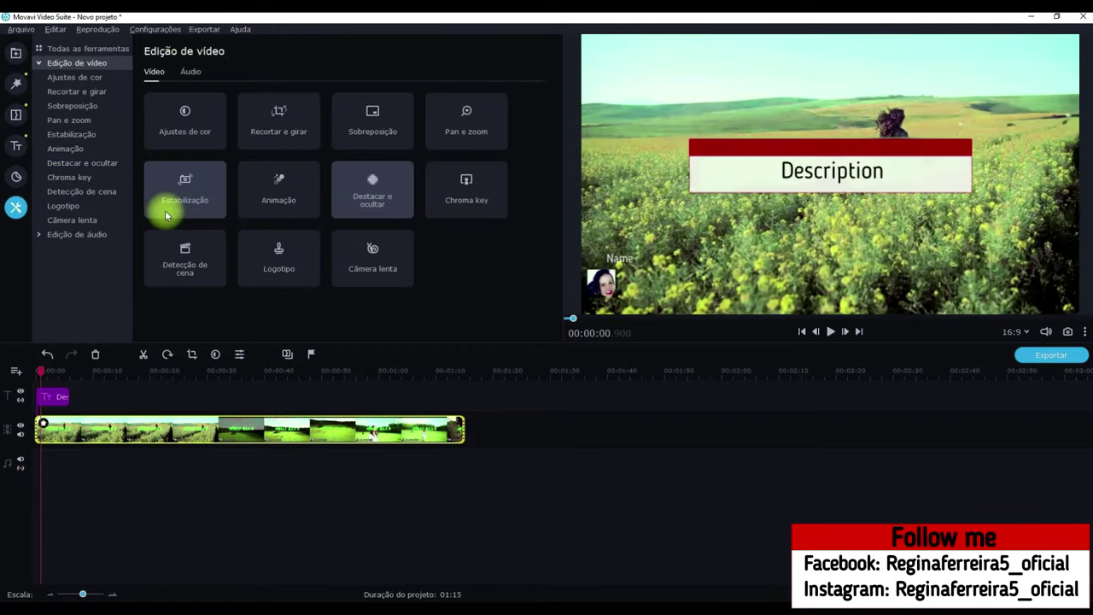
Extend the Description title clip to the end of the video and play the beginning to check the coverage.
left_click(53, 397)
left_click_drag(68, 395, 462, 396)
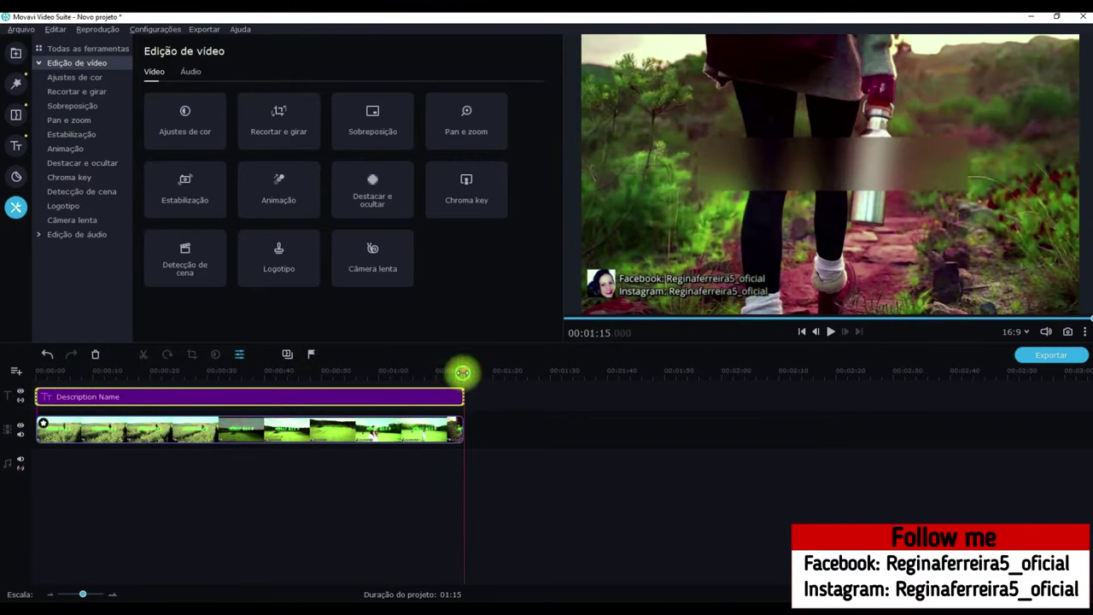
left_click(36, 370)
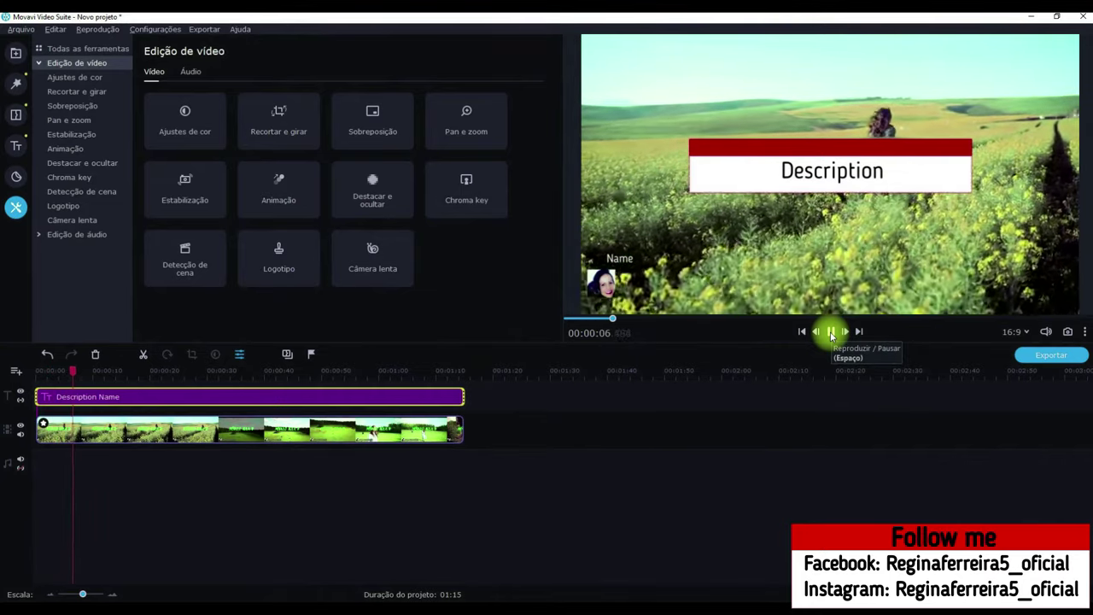
left_click(831, 332)
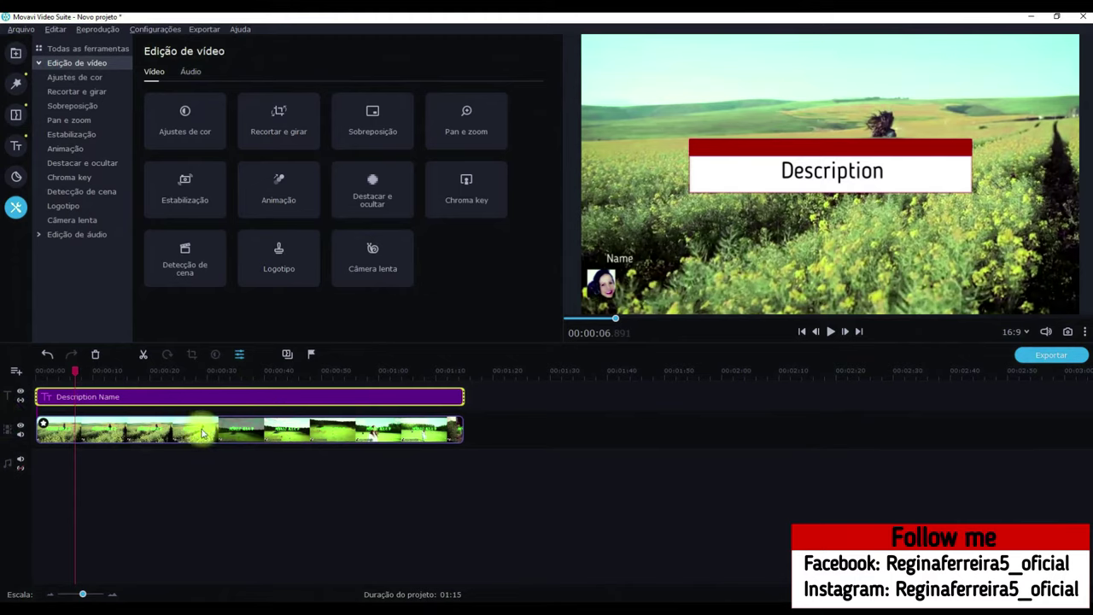
Delete the Description title clip and add the favourite "Texto simples" title at the start of the title track instead.
left_click(113, 397)
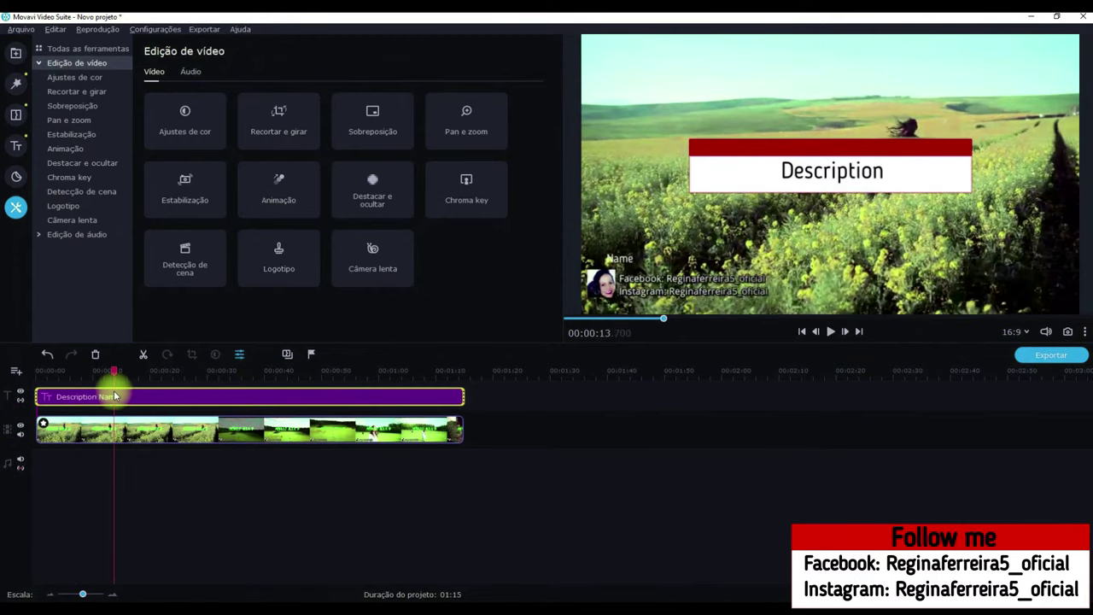
key("Delete")
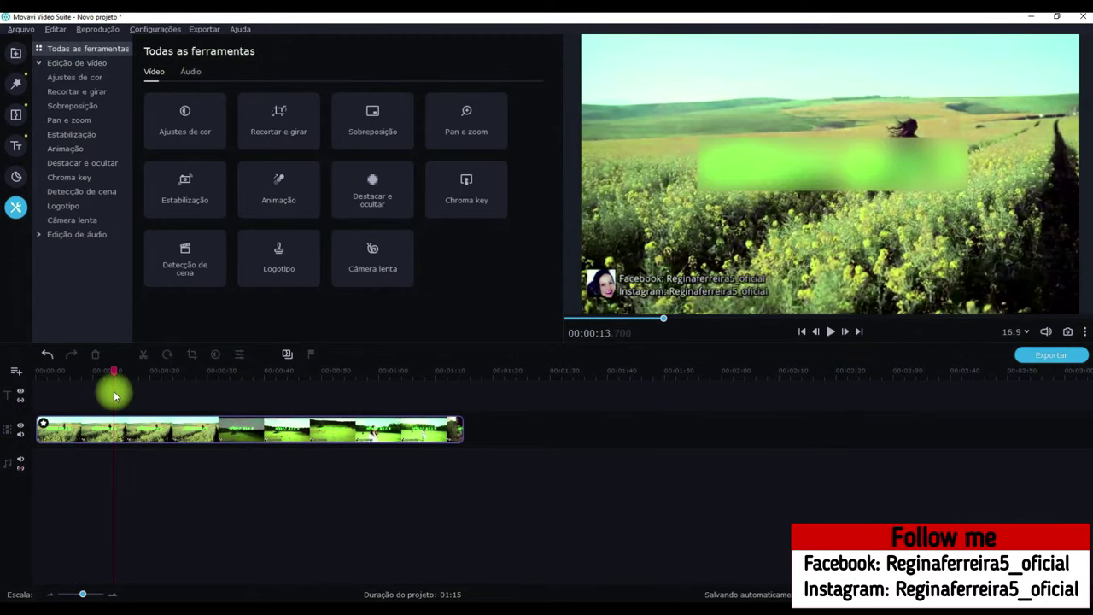
left_click(16, 147)
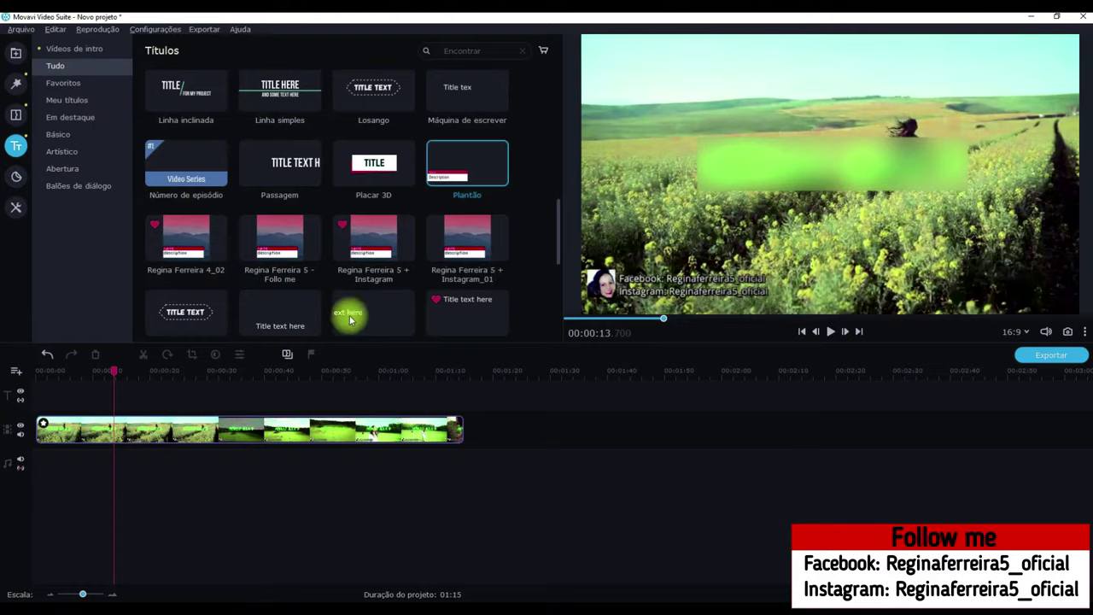
scroll(421, 276, "down", 3)
scroll(459, 290, "down", 3)
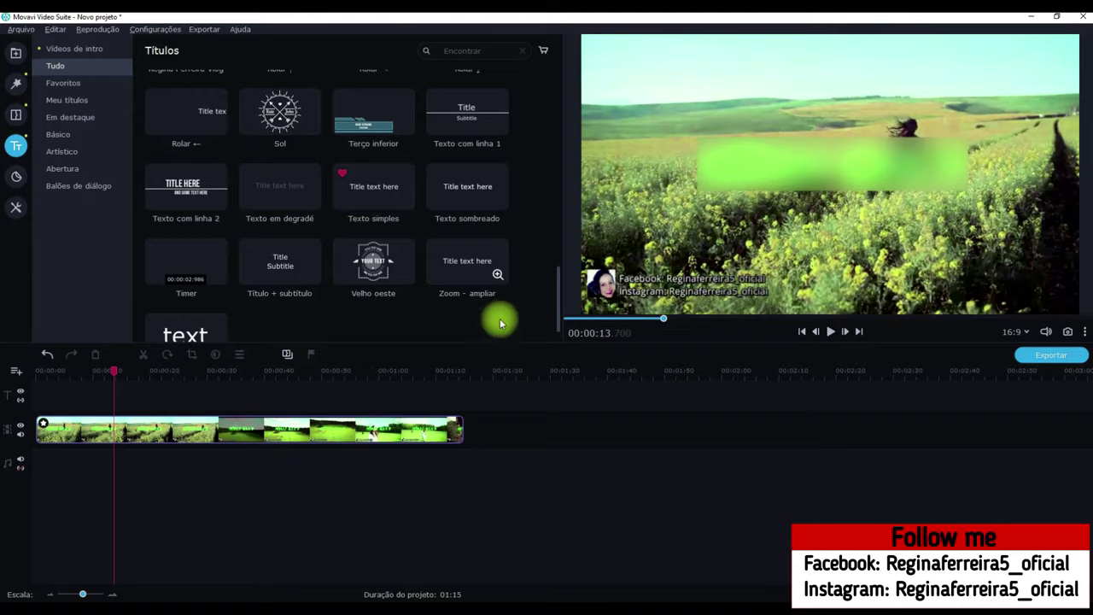
left_click(62, 83)
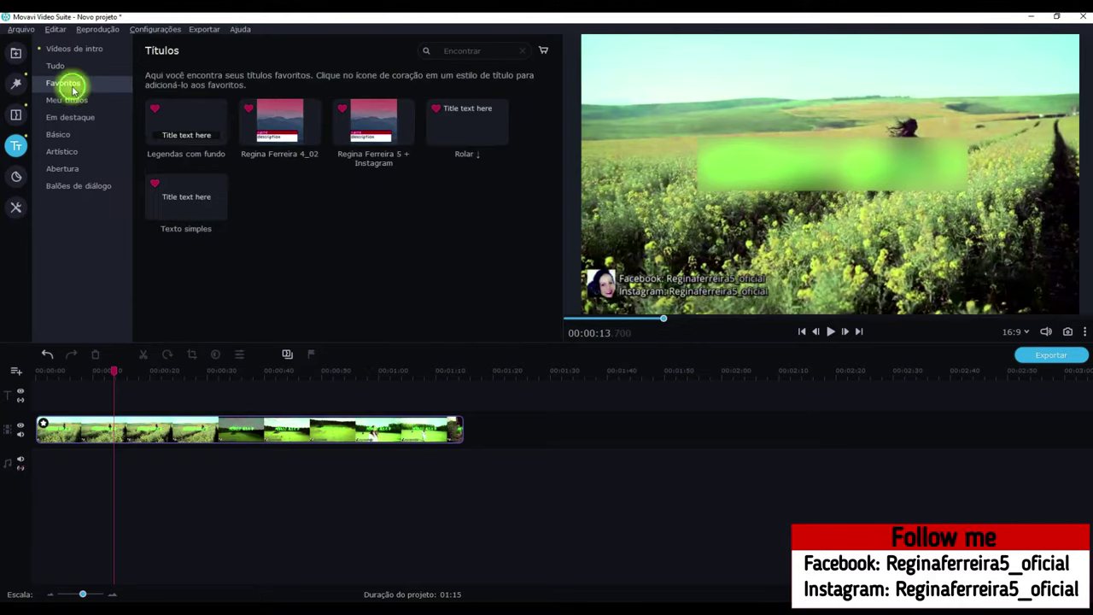
left_click_drag(156, 203, 26, 386)
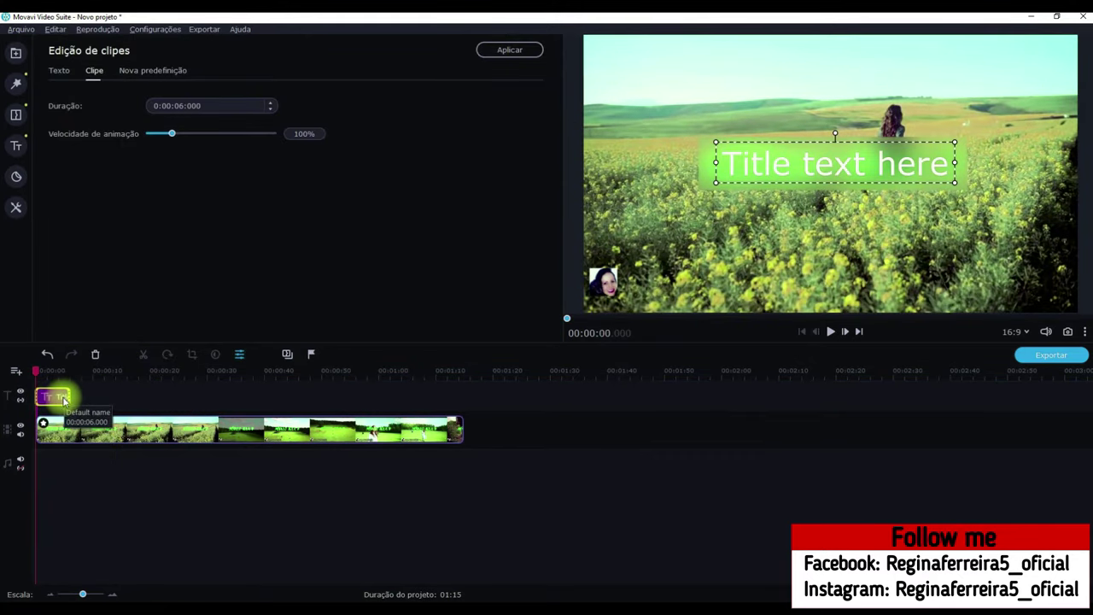
Extend the "Title text here" clip to the end of the video and play the project from the start to check it.
left_click(89, 398)
left_click_drag(89, 398, 464, 399)
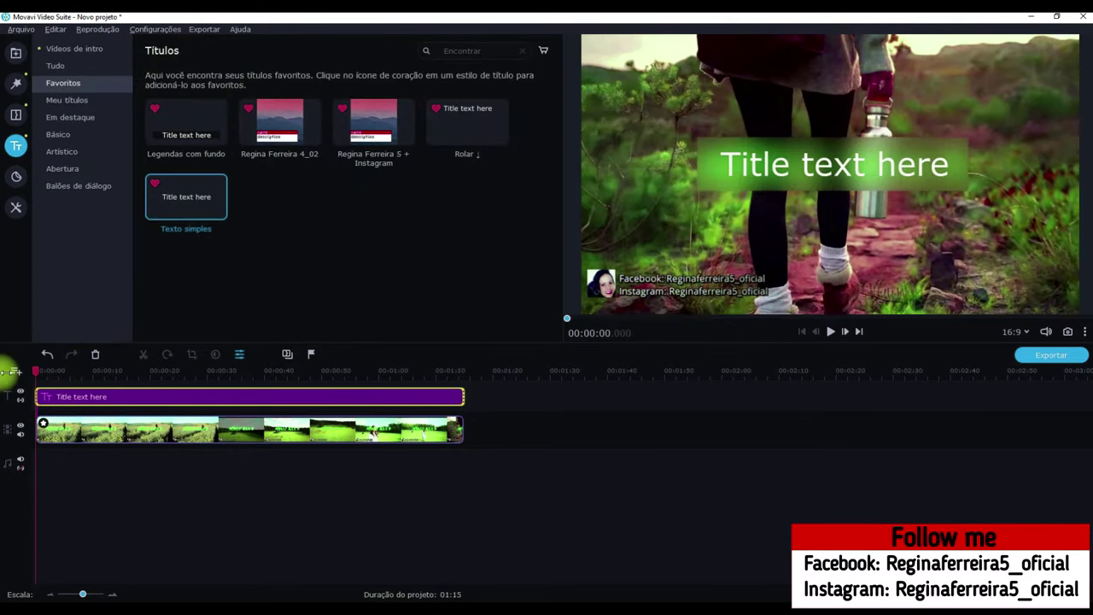
left_click(13, 371)
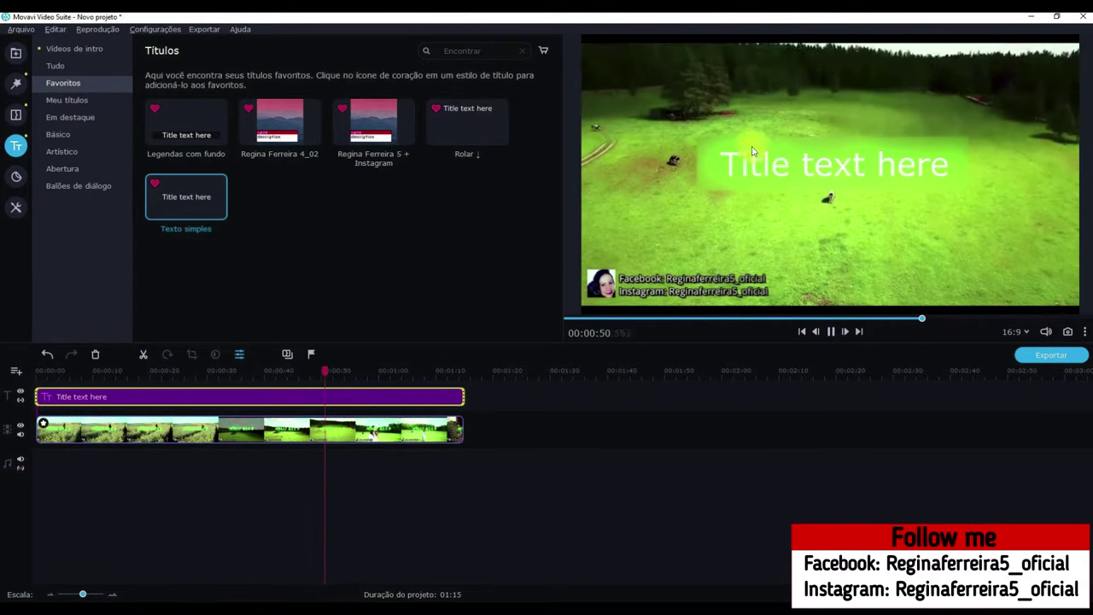
left_click(831, 332)
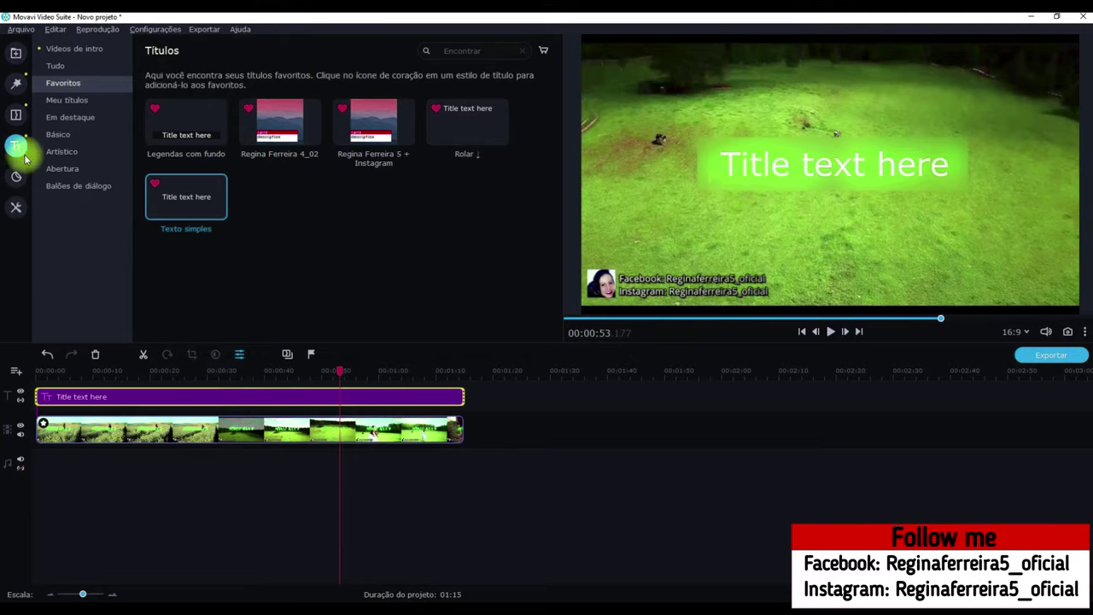
Add the "Gradiente vermelho" background from the Planos de fundo collection at the start of the timeline.
left_click(24, 54)
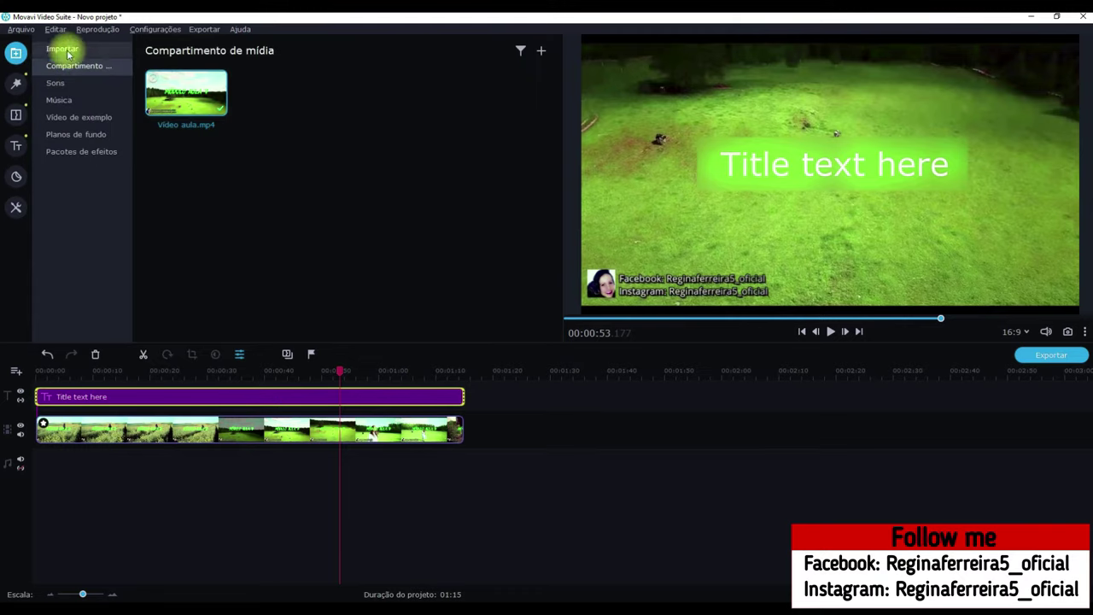
left_click(81, 134)
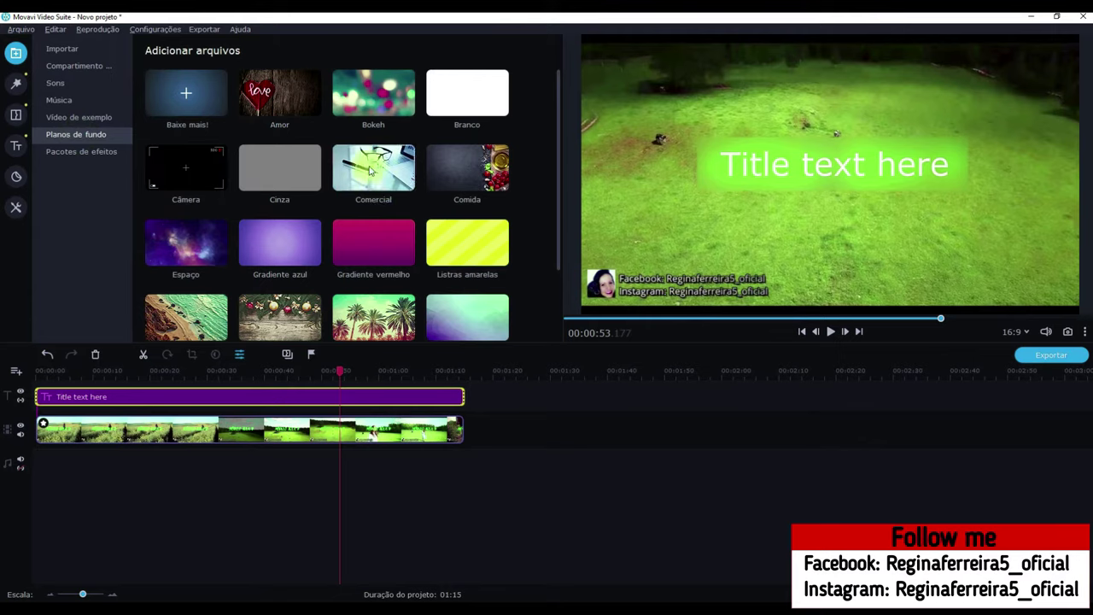
scroll(295, 212, "down", 2)
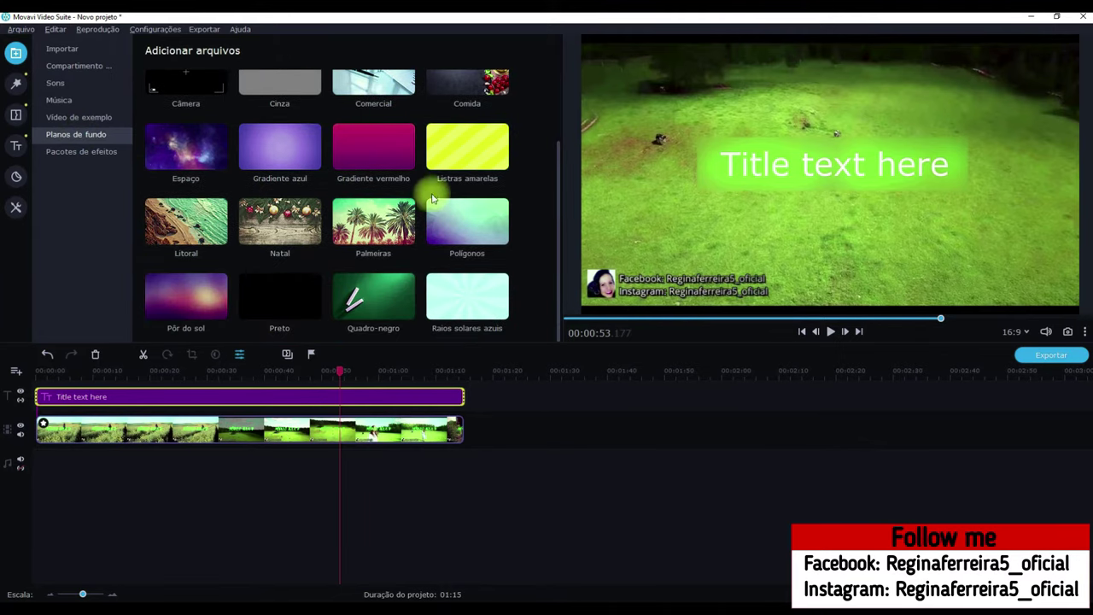
scroll(404, 214, "up", 2)
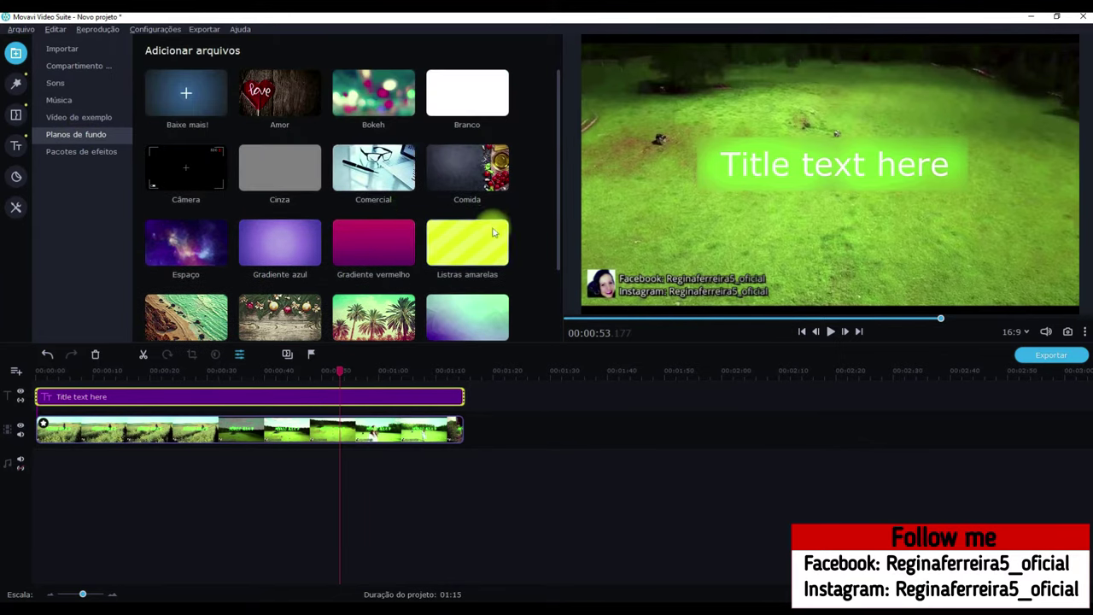
scroll(466, 260, "down", 2)
scroll(313, 231, "up", 2)
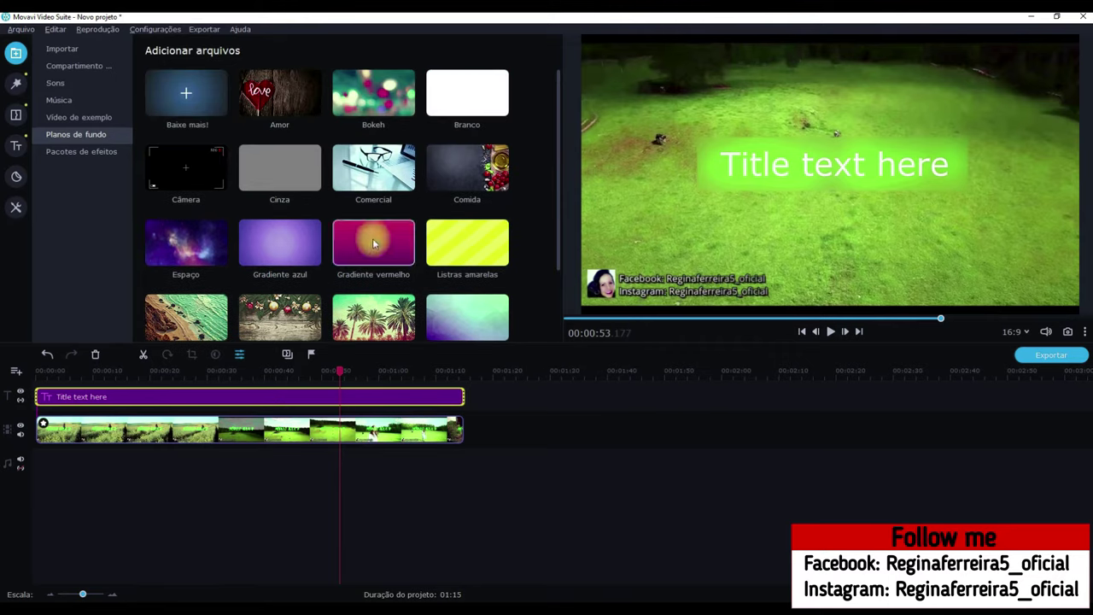
scroll(373, 244, "down", 1)
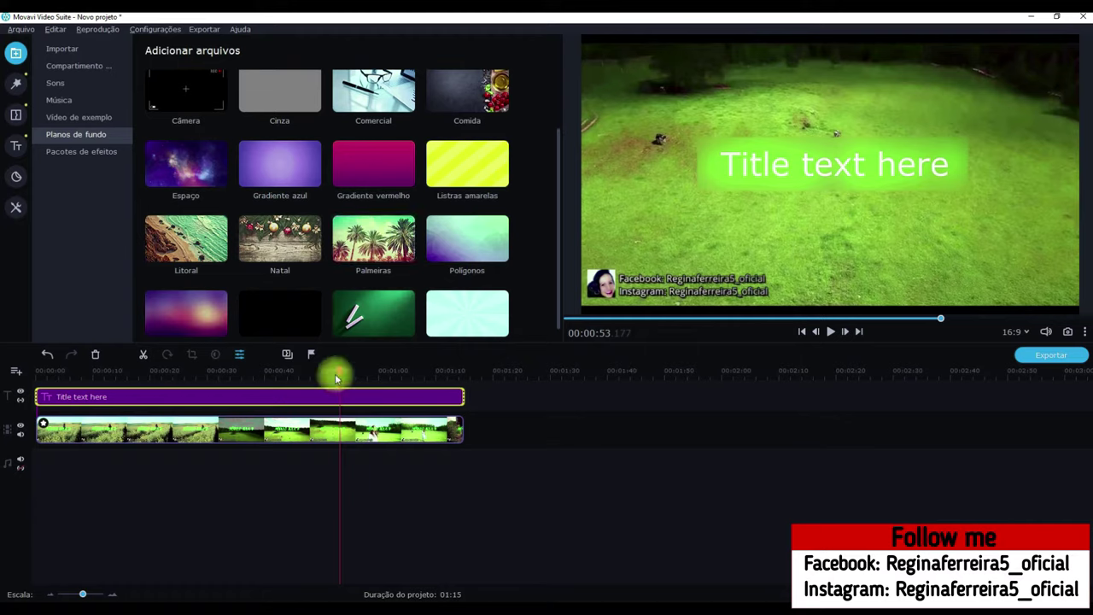
scroll(378, 294, "up", 1)
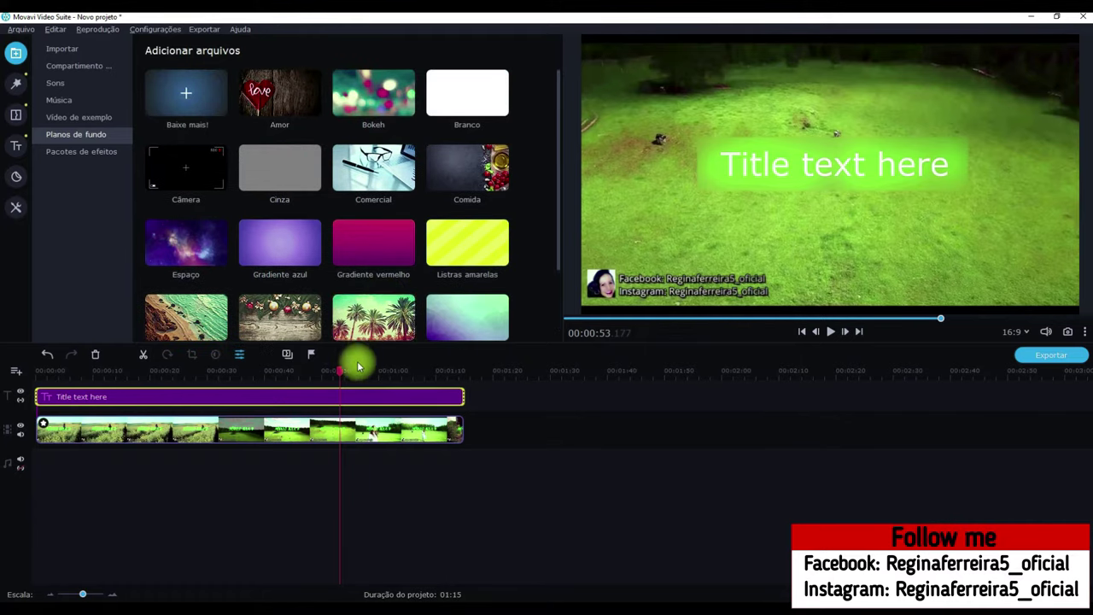
left_click_drag(340, 370, 2, 338)
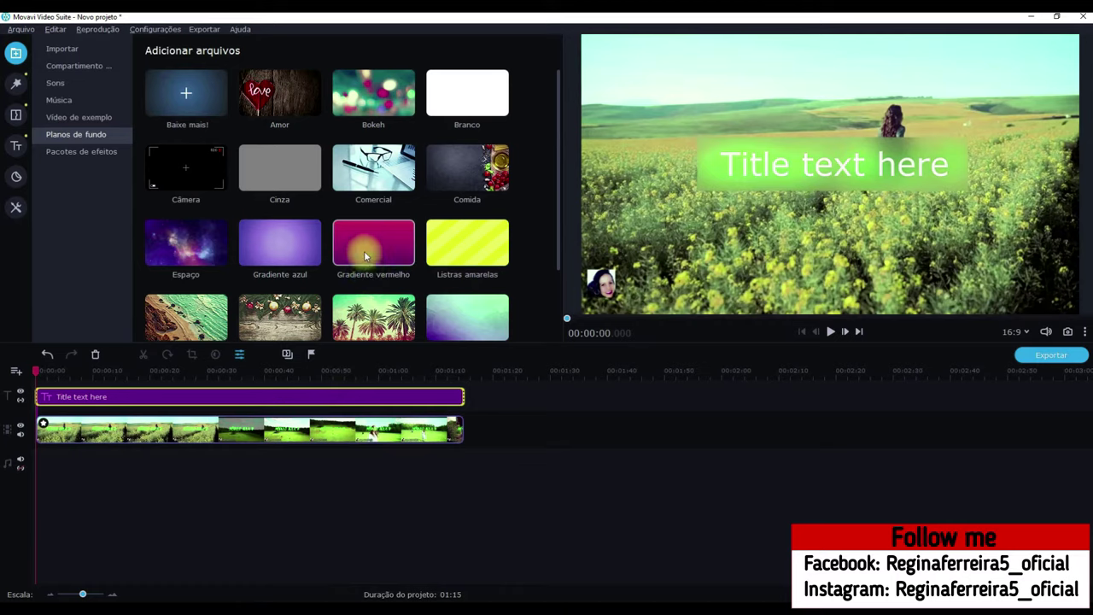
left_click_drag(363, 234, 31, 382)
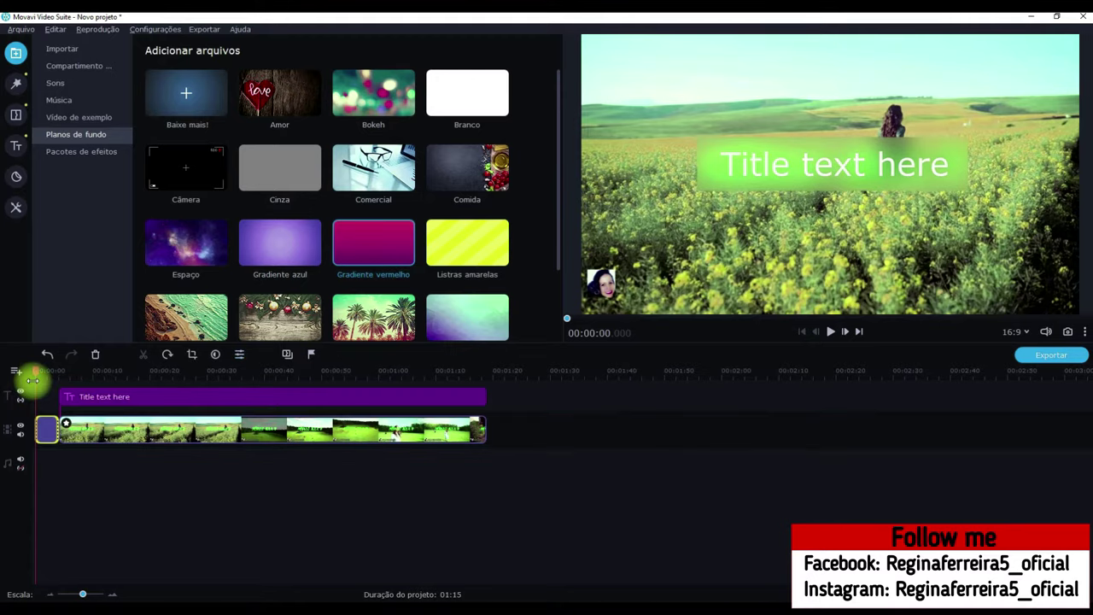
Place the red gradient clip on an overlay track above the video and extend it to the video's end, 00:01:15.
left_click(43, 428)
left_click(43, 432)
left_click_drag(45, 433, 466, 432)
Apply the Picture-in-picture overlay mode to the red gradient clip on the overlay track.
left_click(45, 433)
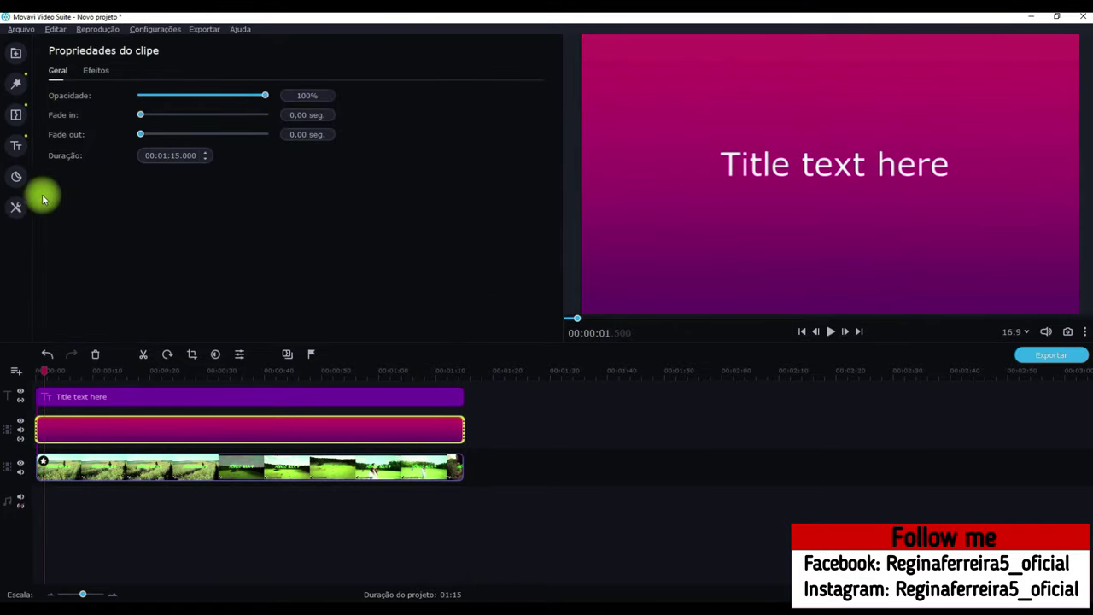
left_click(15, 210)
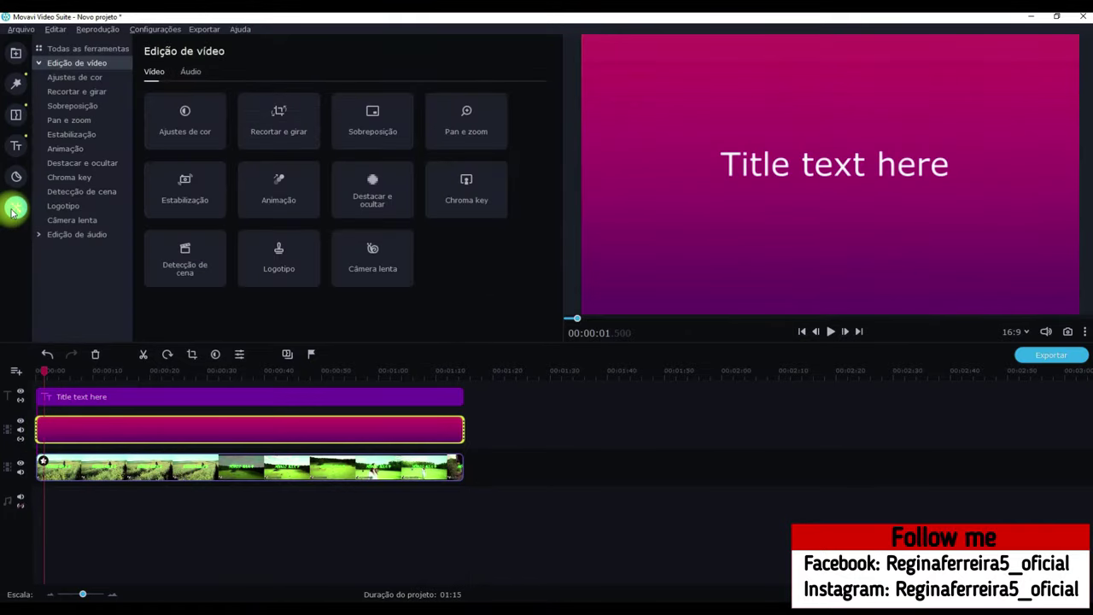
left_click(68, 107)
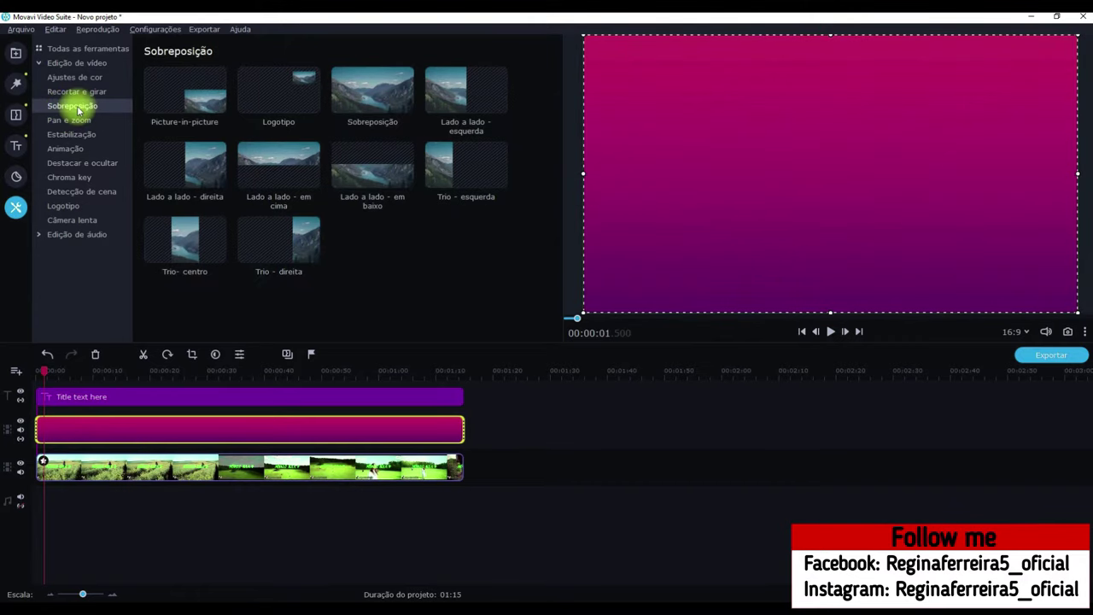
left_click(173, 99)
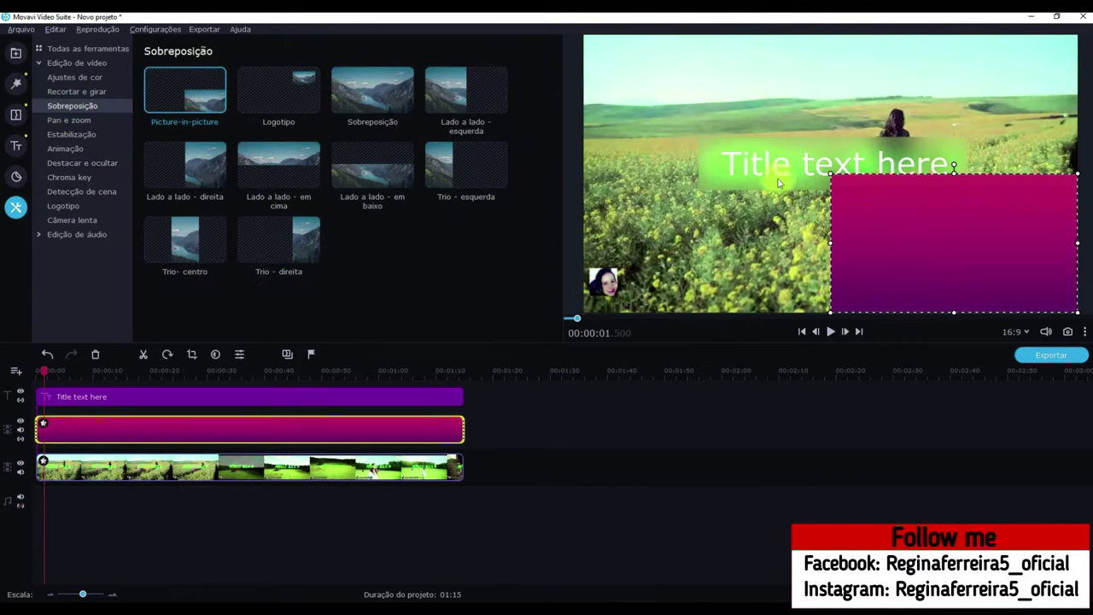
Shrink the red gradient overlay in the preview and fit it as a band exactly over the blurred text area.
left_click_drag(832, 175, 939, 236)
left_click_drag(996, 273, 970, 167)
left_click_drag(833, 136, 832, 140)
left_click_drag(831, 183, 821, 197)
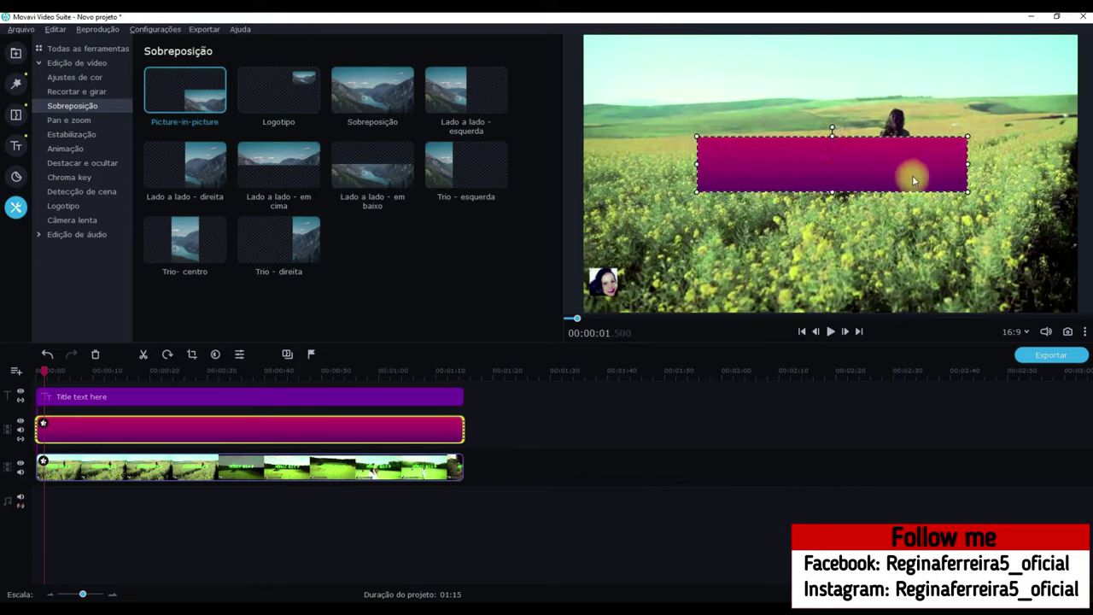
left_click_drag(966, 165, 970, 165)
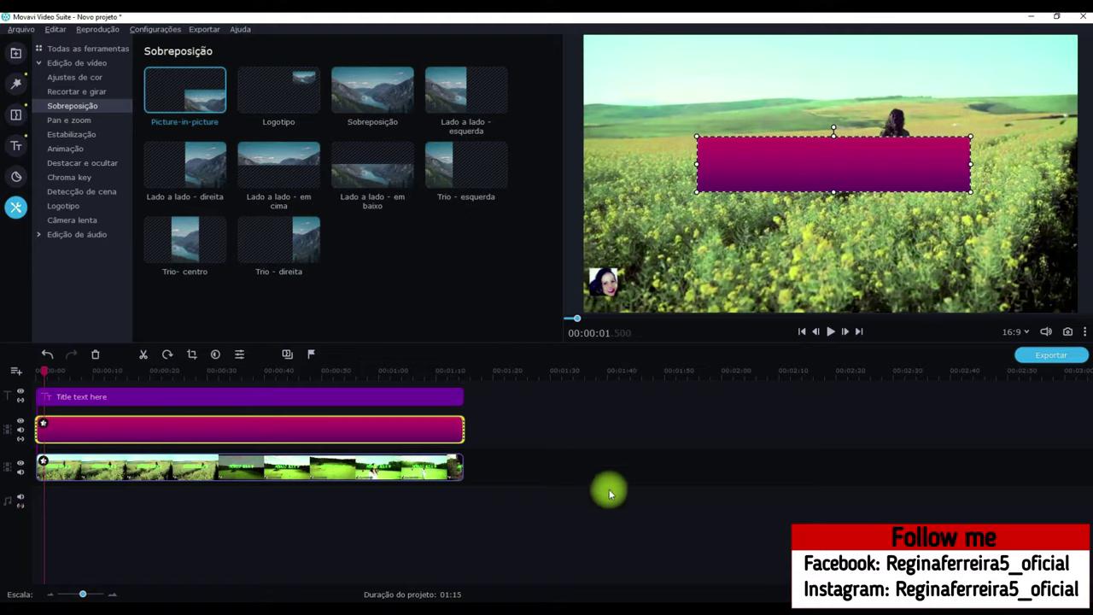
left_click(573, 474)
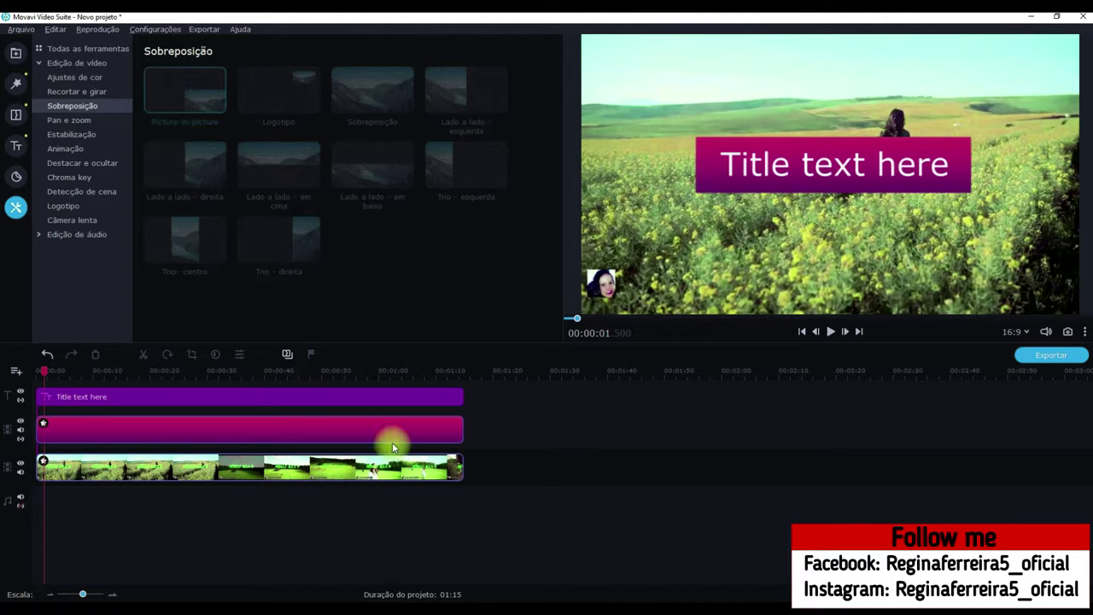
Open the "Title text here" clip for editing and set its text colour to blue #0027ff.
left_click(82, 397)
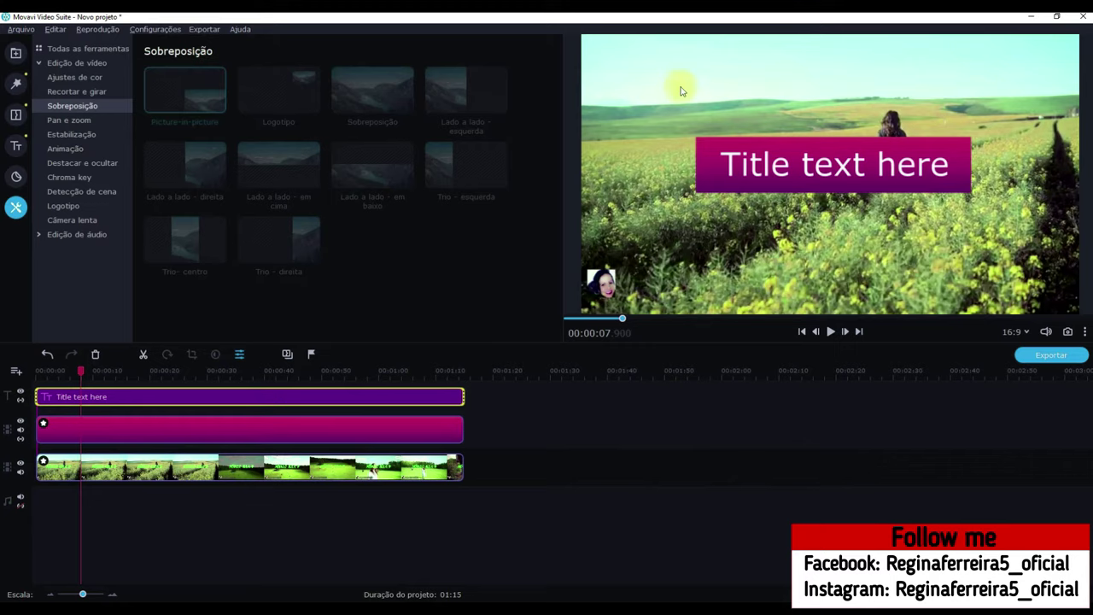
double_click(58, 398)
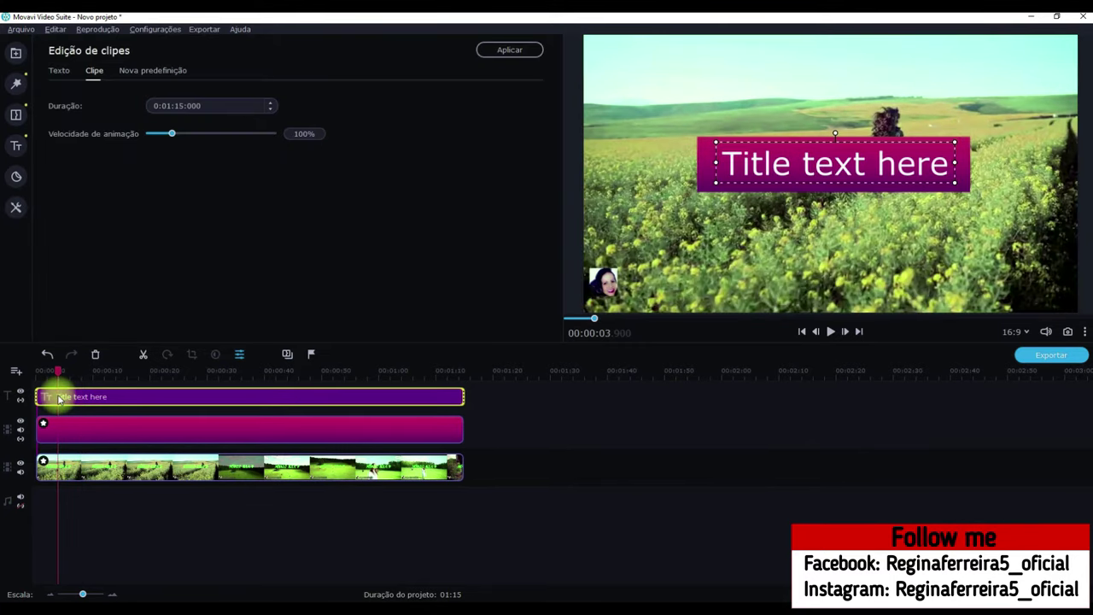
left_click(63, 398)
left_click(60, 72)
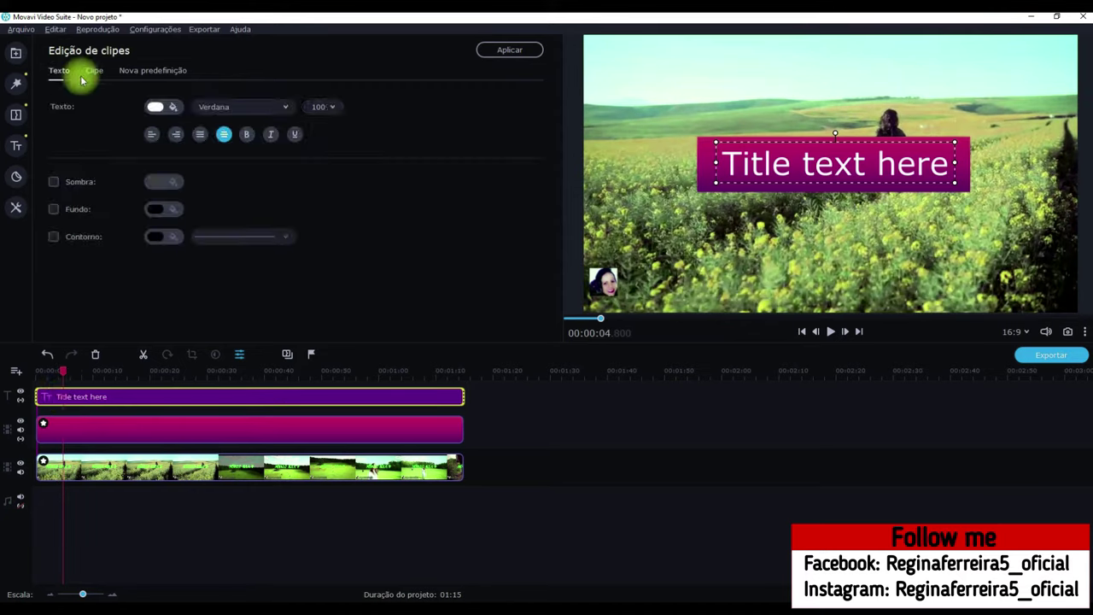
left_click(175, 110)
left_click(219, 173)
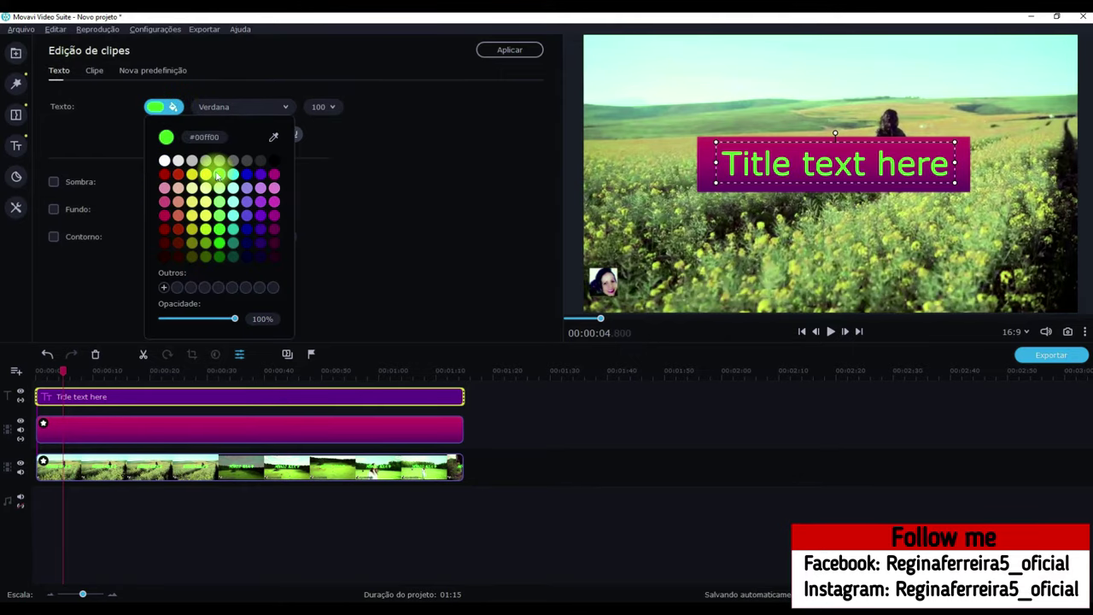
left_click(246, 174)
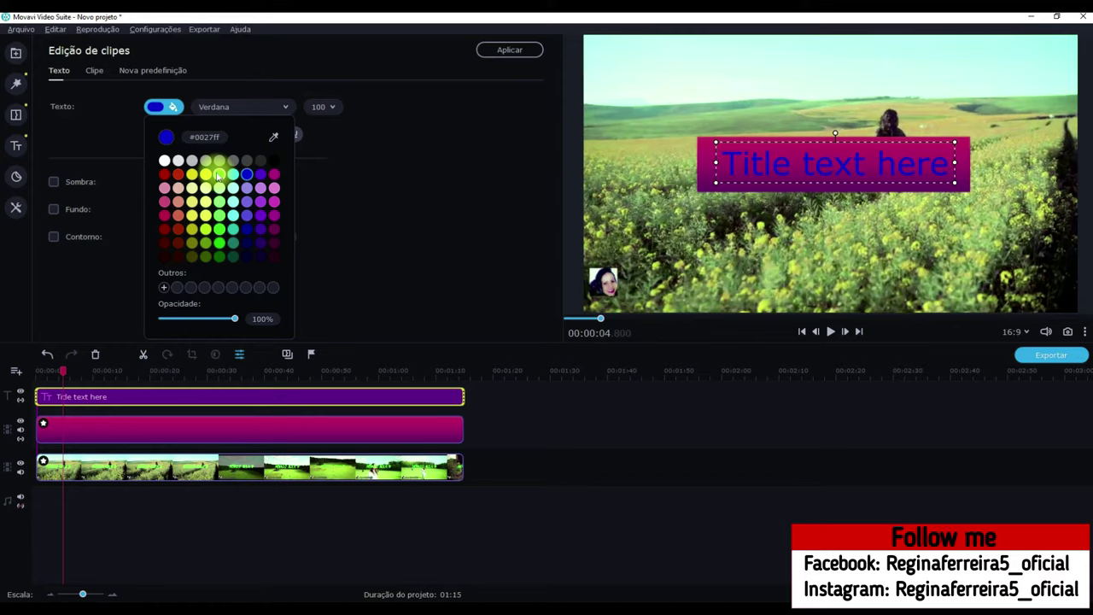
Set the title's font to Sitka Subheading.
left_click(284, 108)
left_click(287, 109)
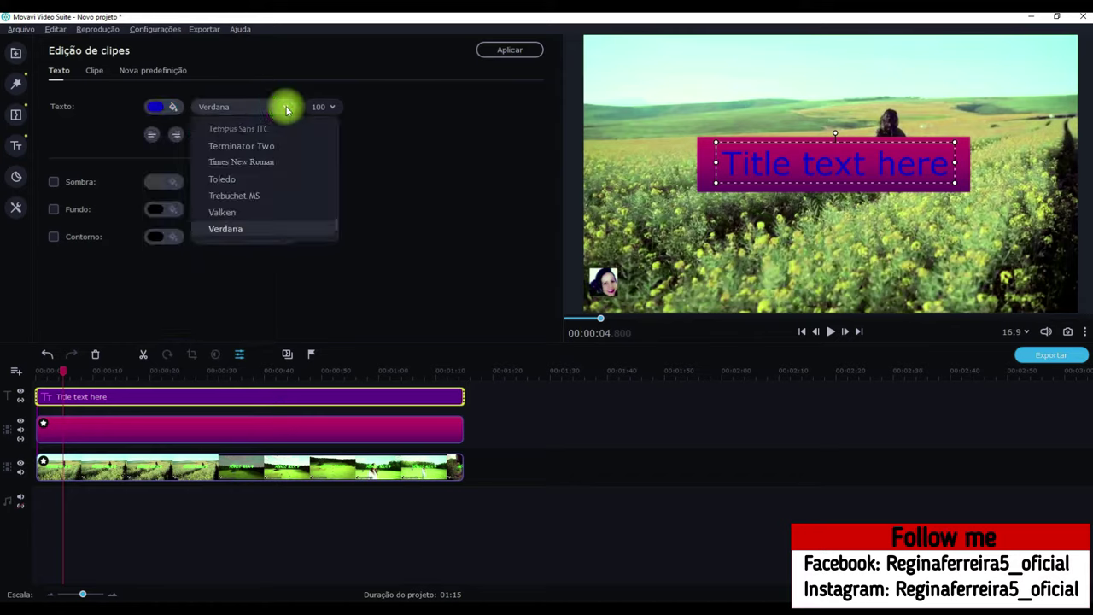
scroll(274, 176, "up", 3)
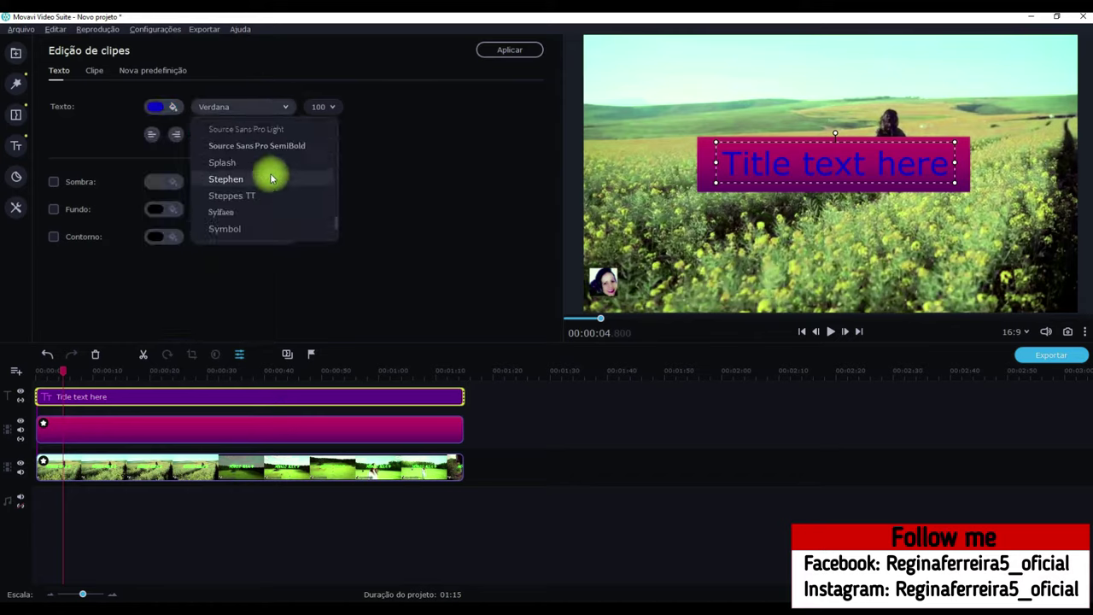
left_click(272, 147)
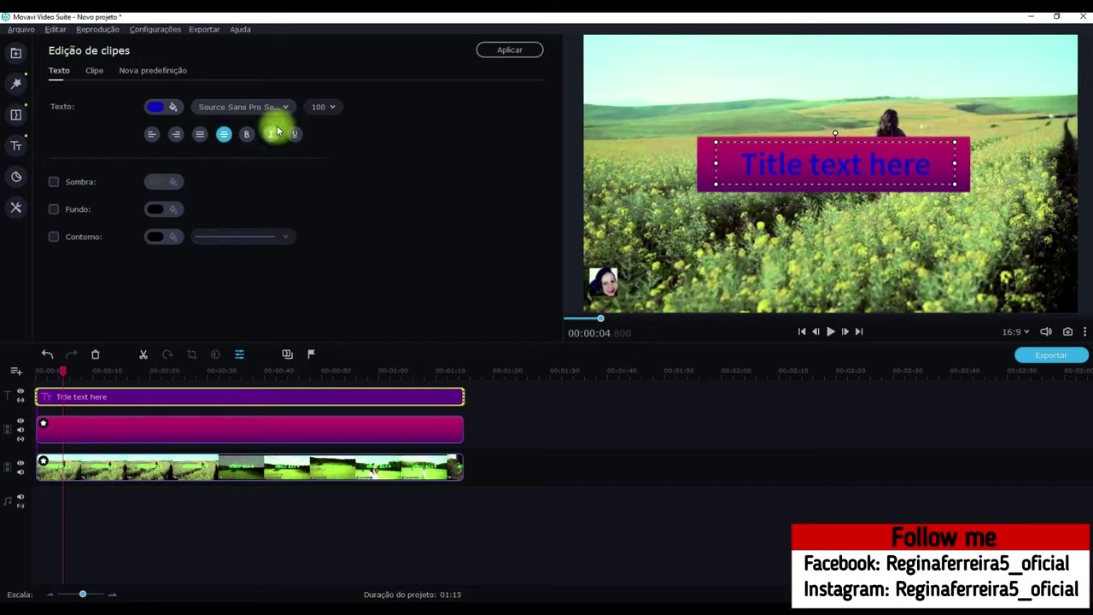
left_click(282, 111)
scroll(281, 158, "up", 2)
left_click(264, 169)
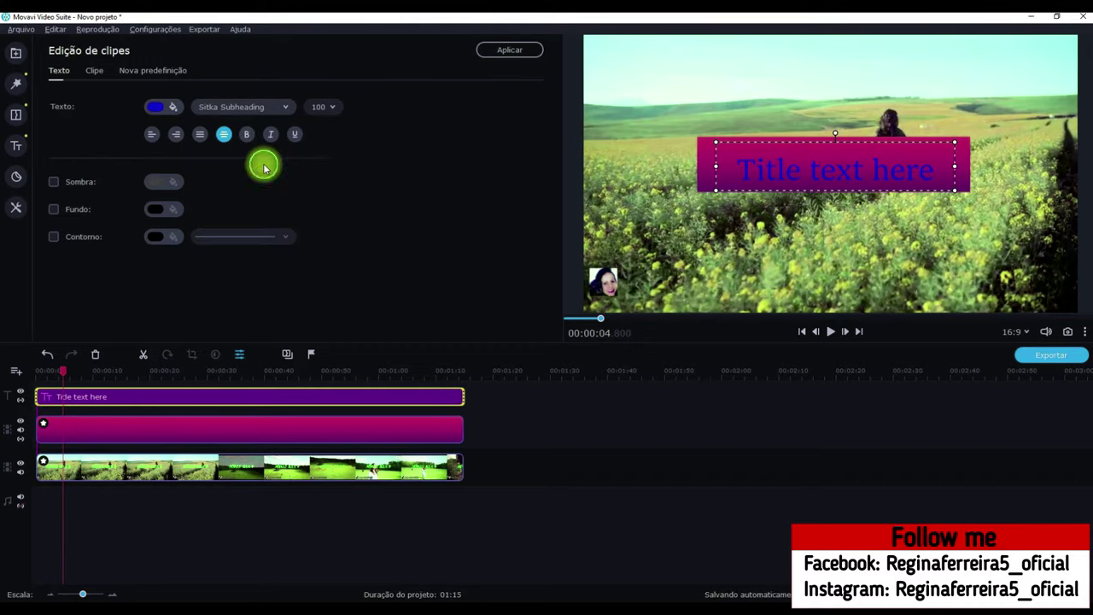
Enlarge the title's text box slightly and centre it on the red gradient band.
left_click_drag(845, 173, 813, 170)
left_click_drag(712, 137, 700, 135)
left_click_drag(949, 133, 957, 132)
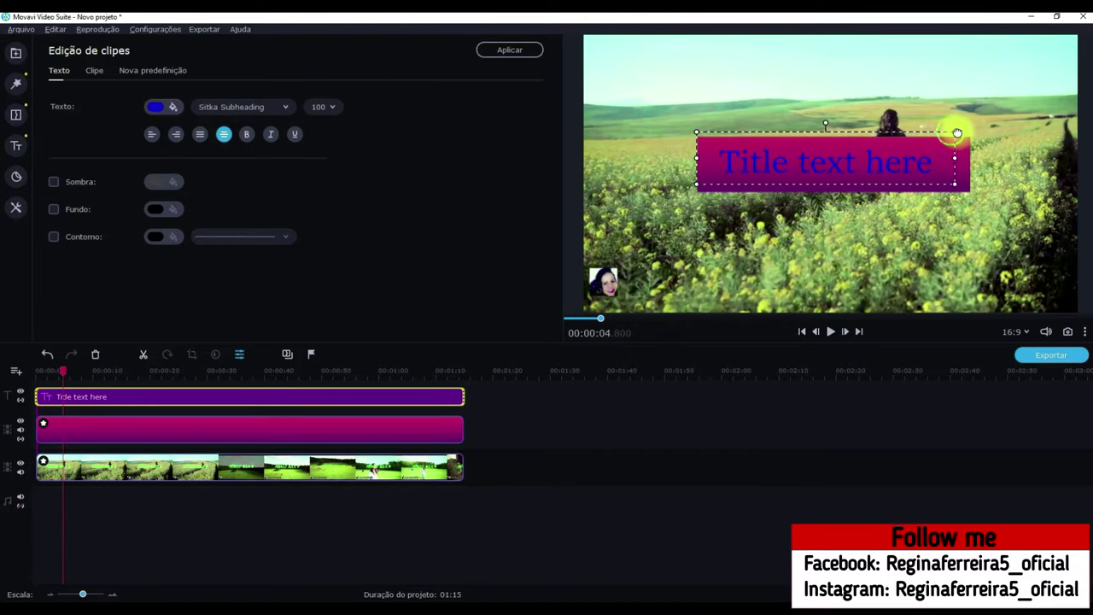
left_click_drag(861, 168, 869, 164)
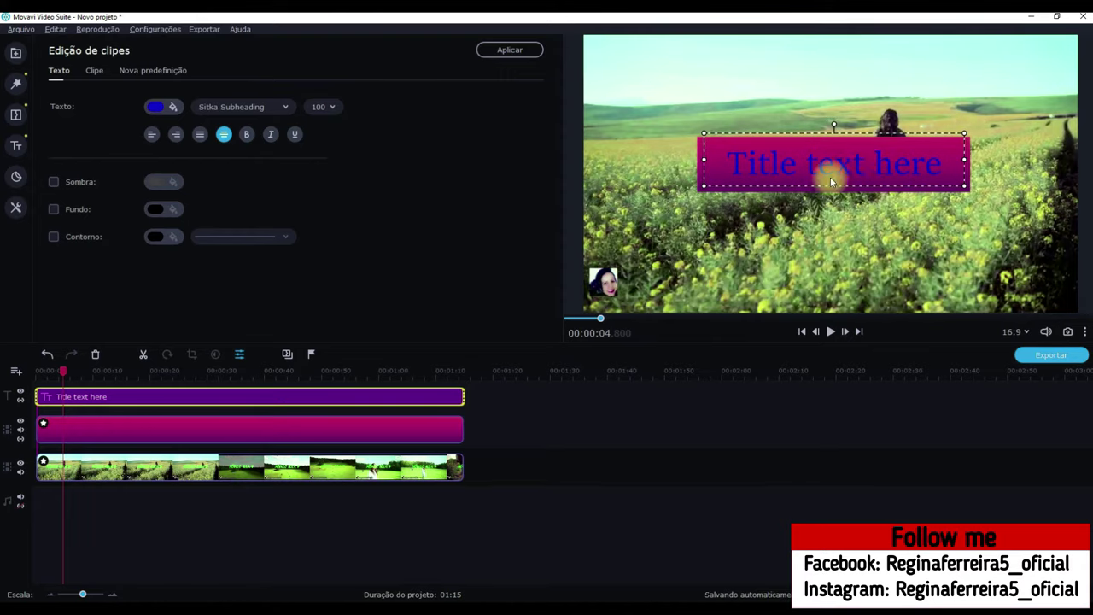
Replace the title's placeholder wording with "Módulo Aula 8" and apply the title changes.
double_click(745, 174)
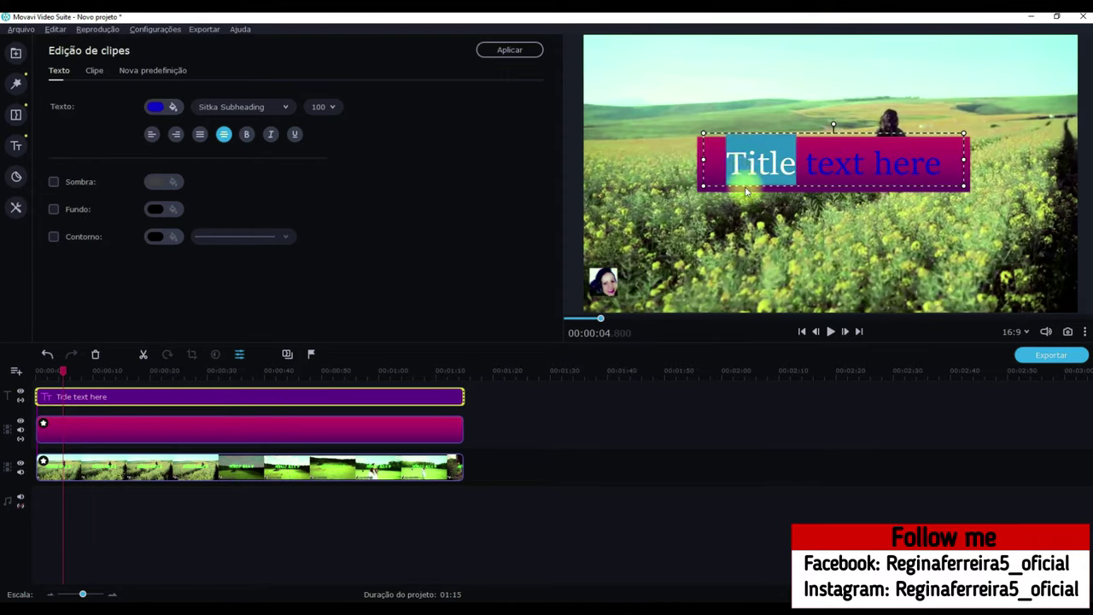
key("Delete")
key("Delete")
key("Delete")
key("Delete")
key("Delete")
key("Delete")
key("Delete")
key("Delete")
key("Delete")
key("Delete")
key("Delete")
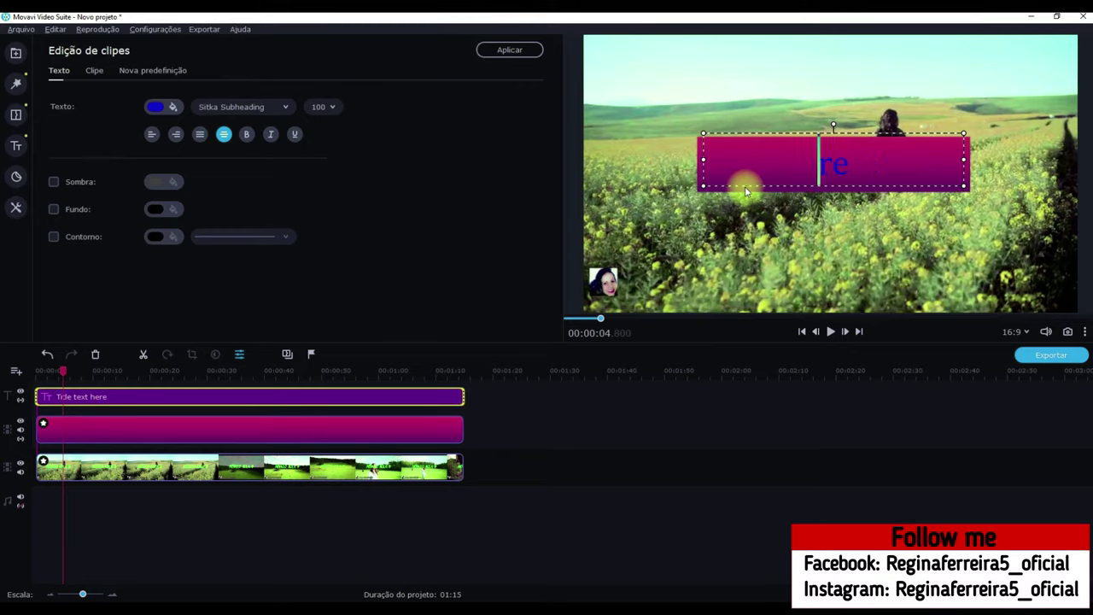
type("Mó")
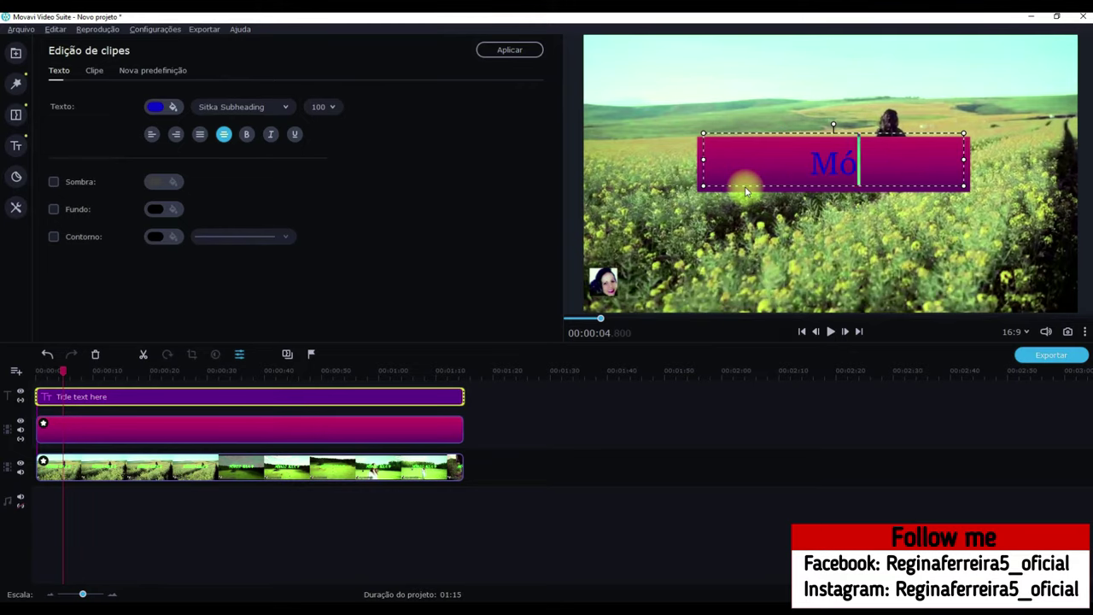
type("dulo Aula 8")
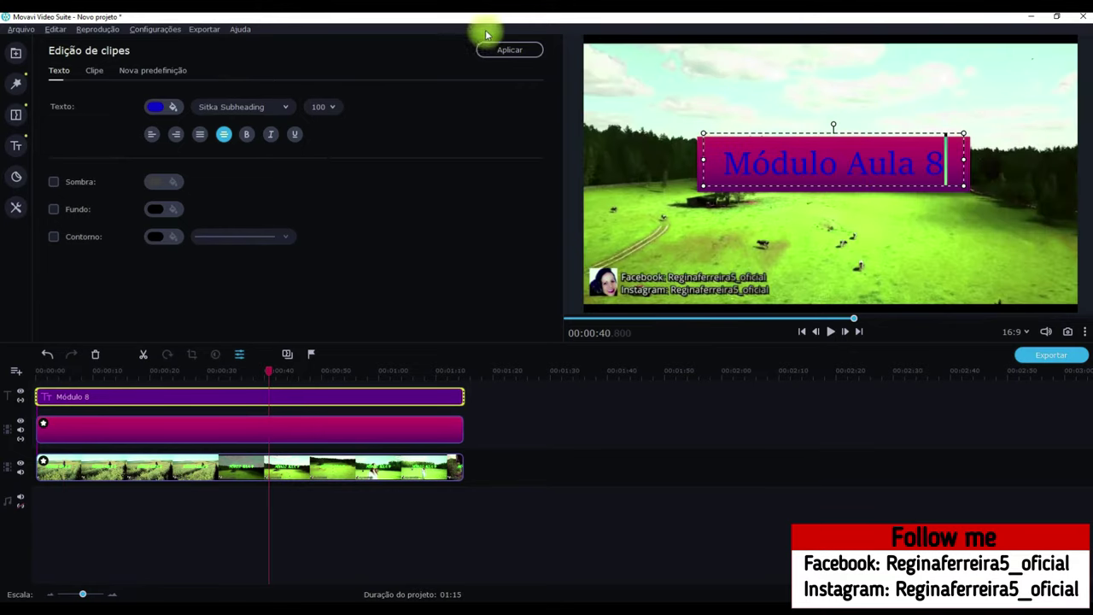
left_click(509, 51)
left_click(509, 51)
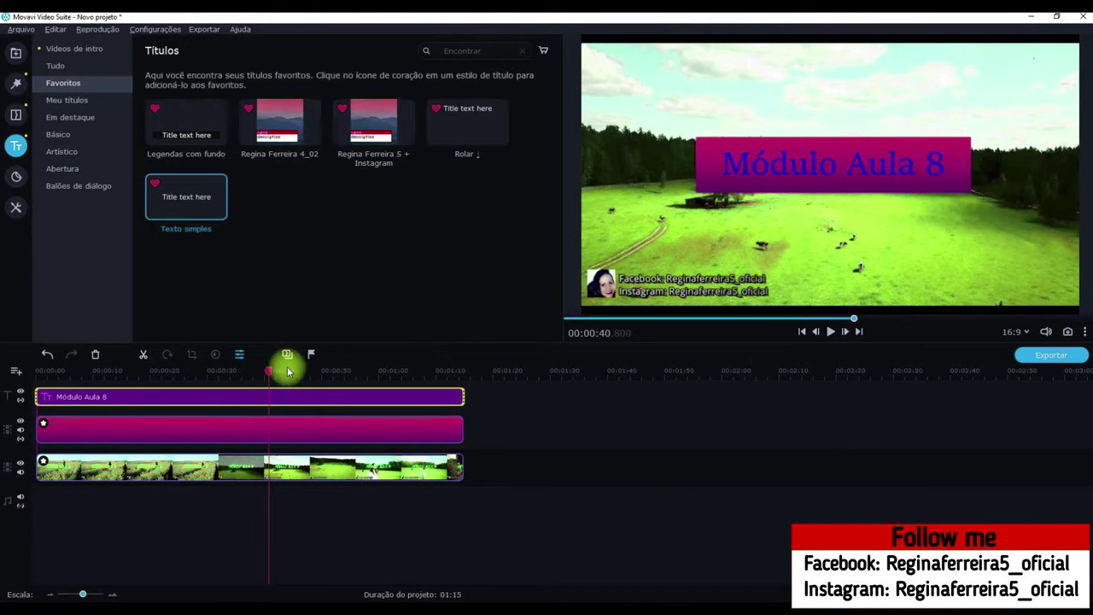
Play the project from the start to check the new title over the gradient band.
left_click_drag(269, 366, 9, 316)
left_click(830, 331)
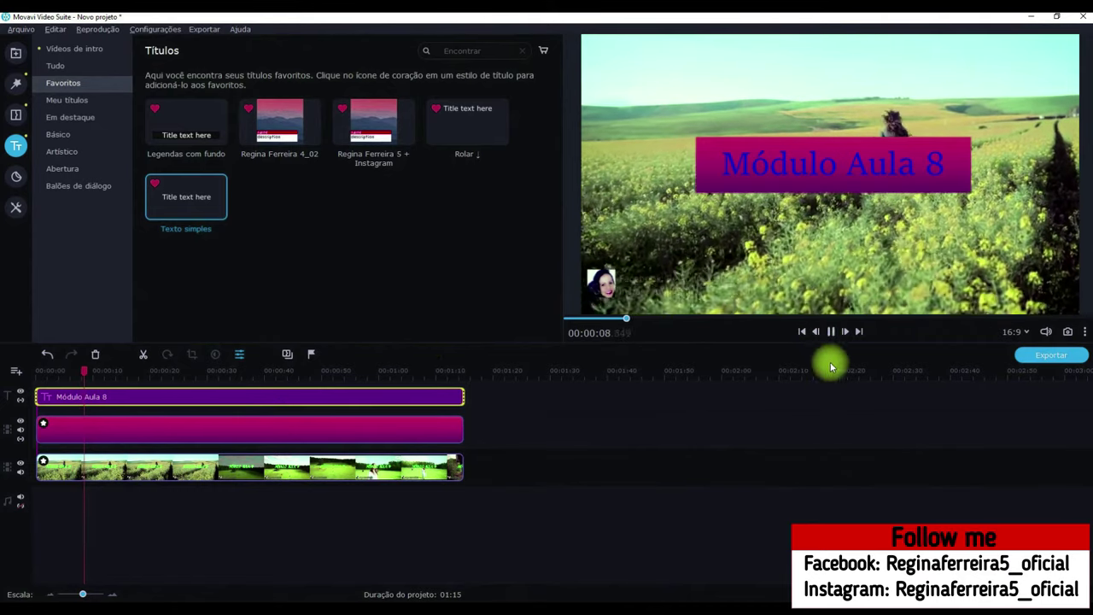
left_click(829, 332)
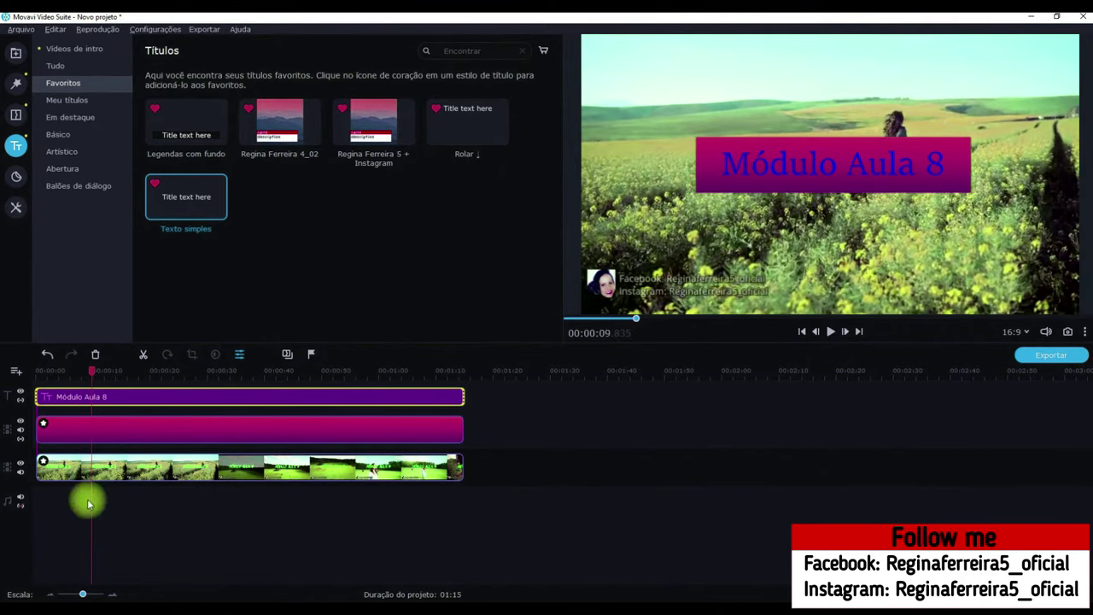
Delete the red gradient clip from the overlay track.
left_click(16, 53)
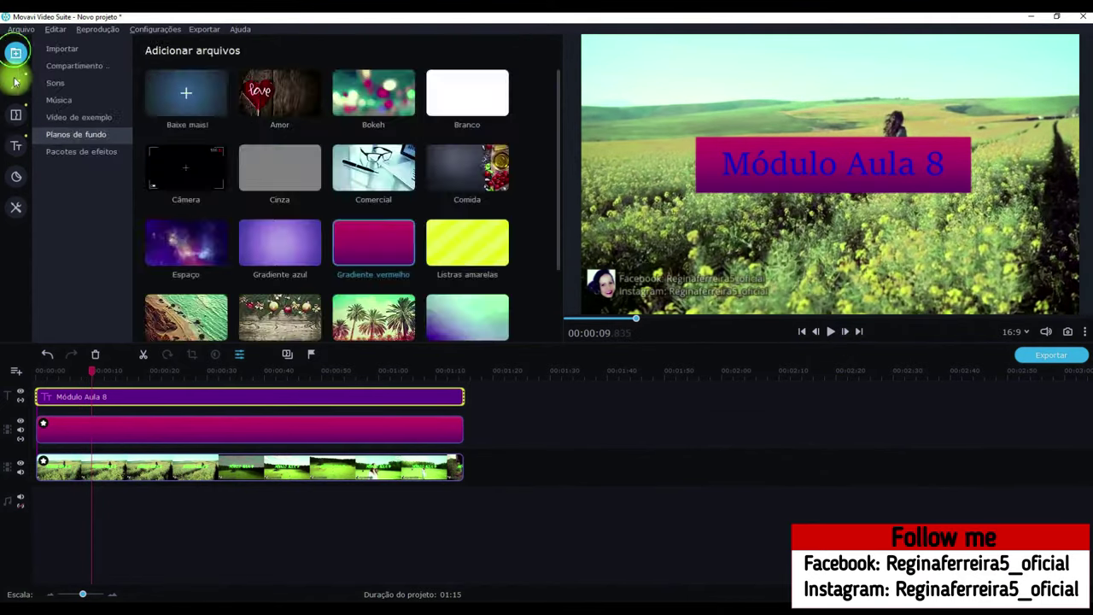
left_click(147, 432)
double_click(170, 434)
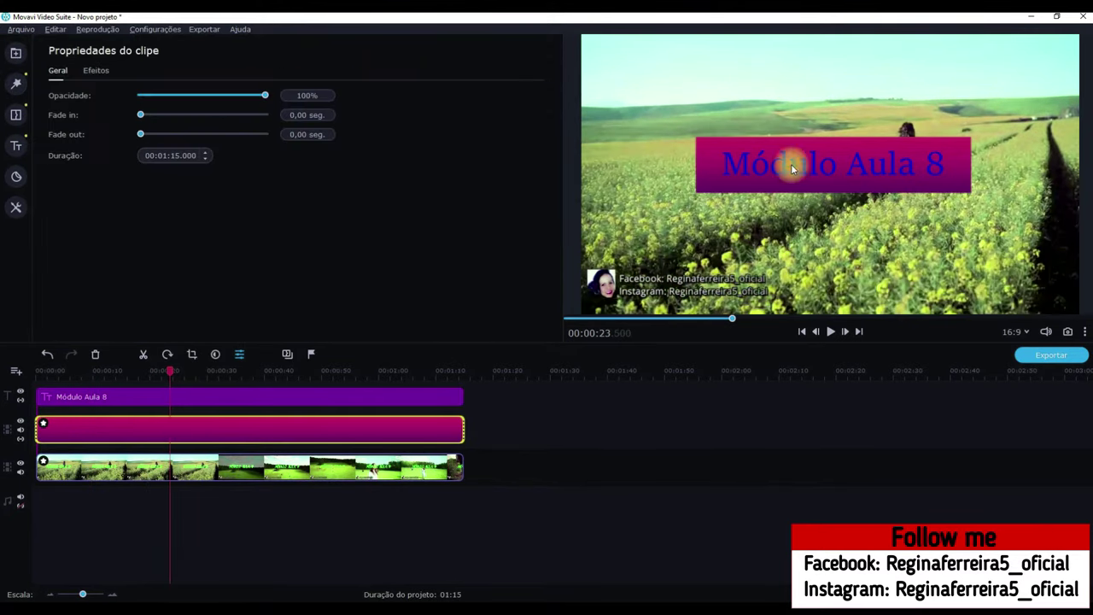
left_click(227, 438)
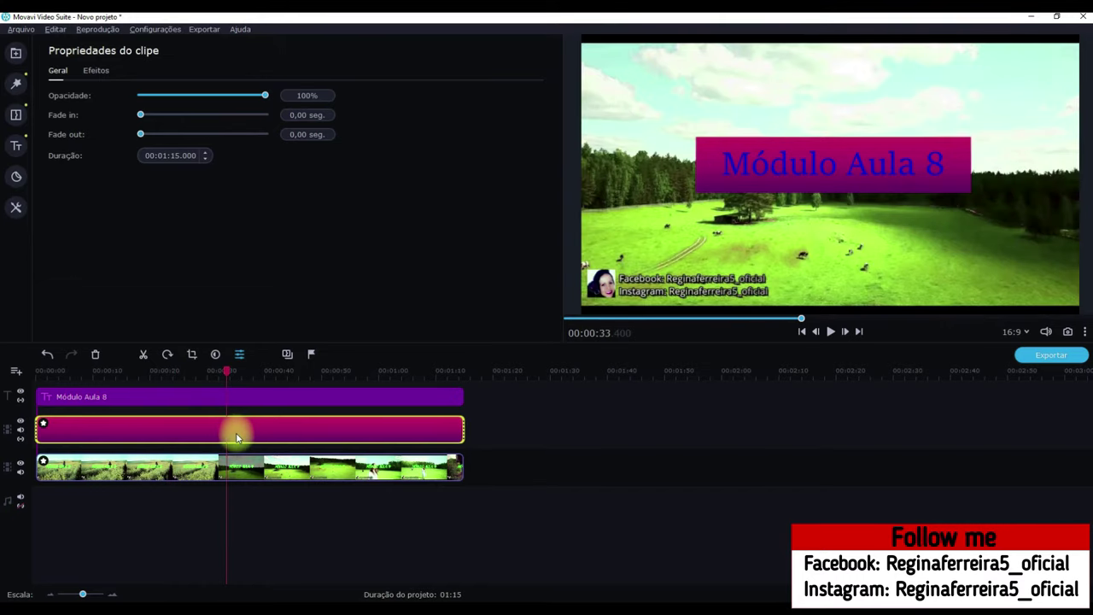
key("Delete")
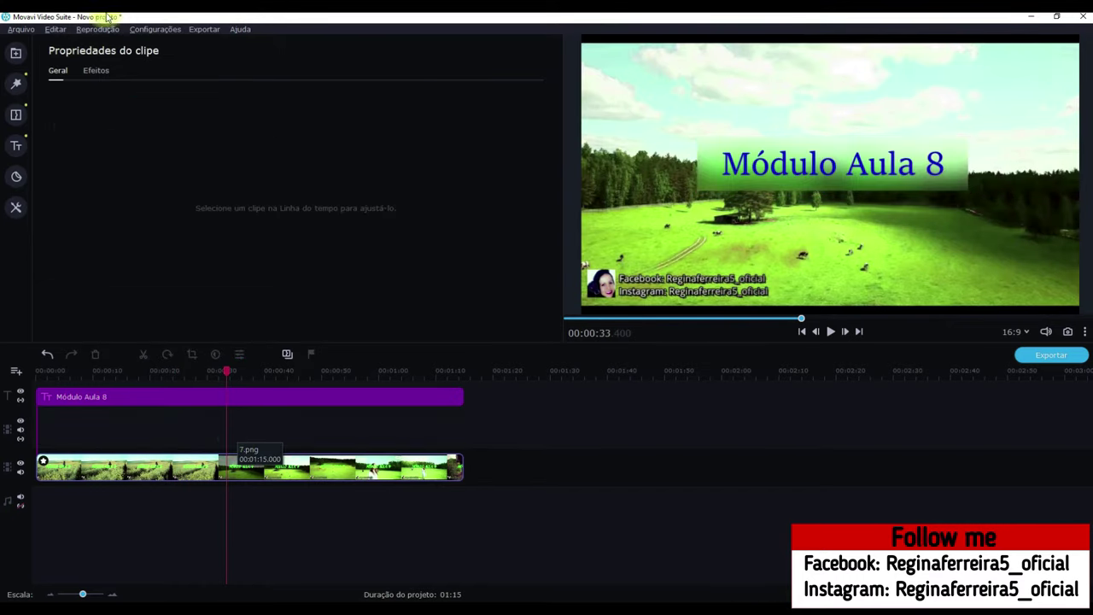
Add the "Nuvens" clip from the Vídeo de exemplo collection at the start of the overlay track.
left_click(16, 53)
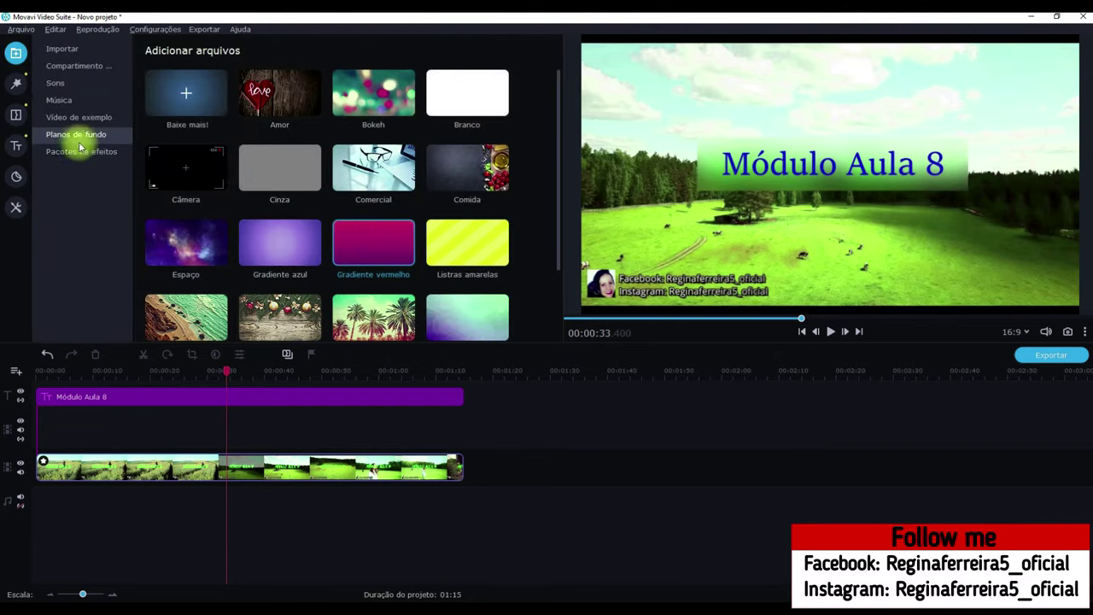
scroll(363, 196, "down", 1)
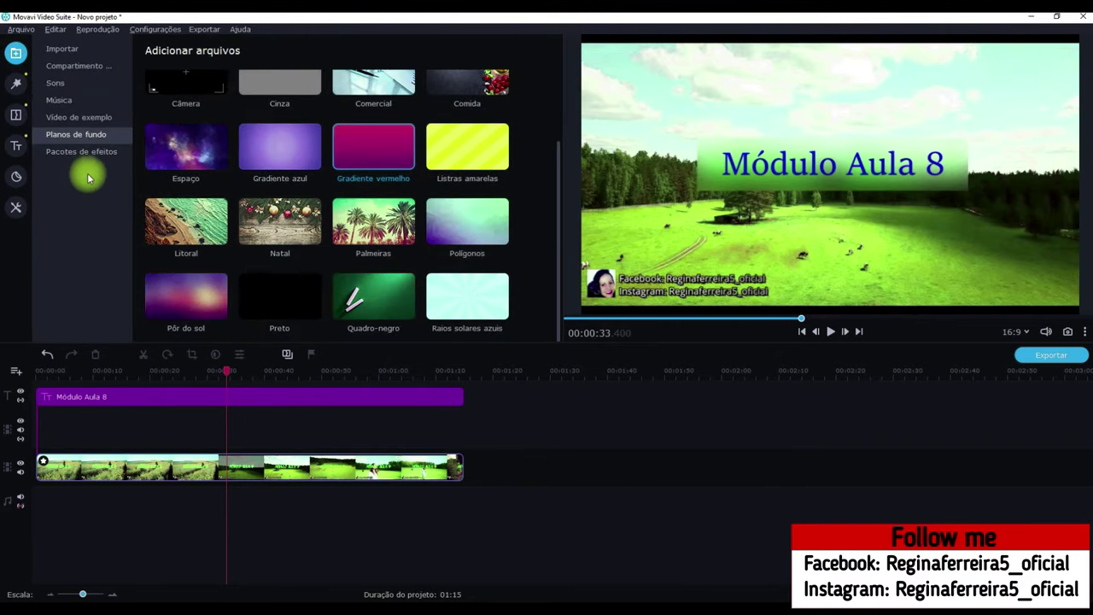
left_click(79, 117)
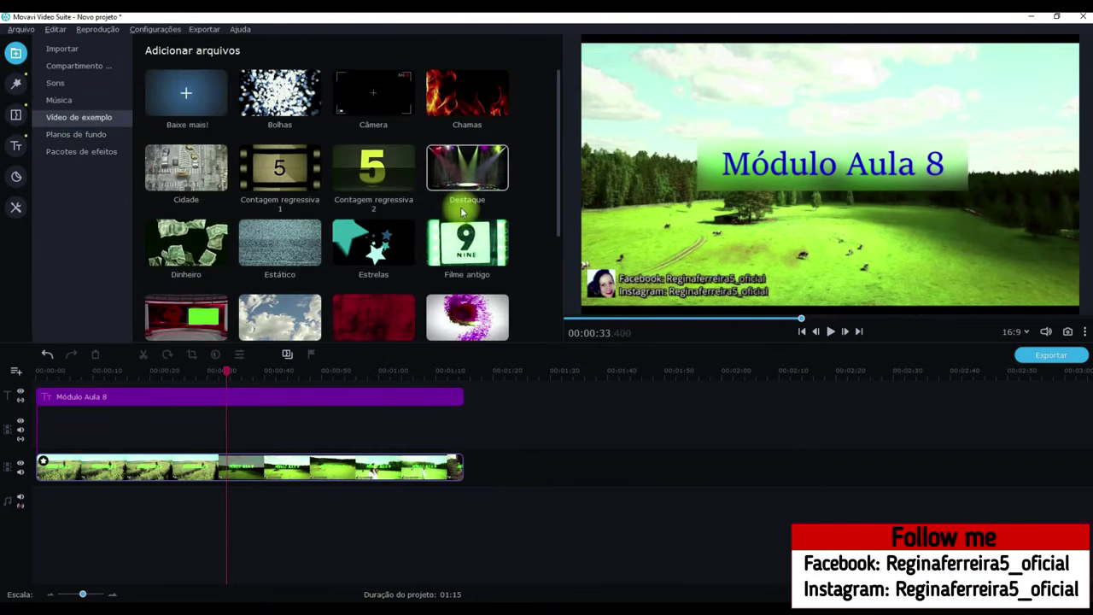
scroll(461, 212, "down", 1)
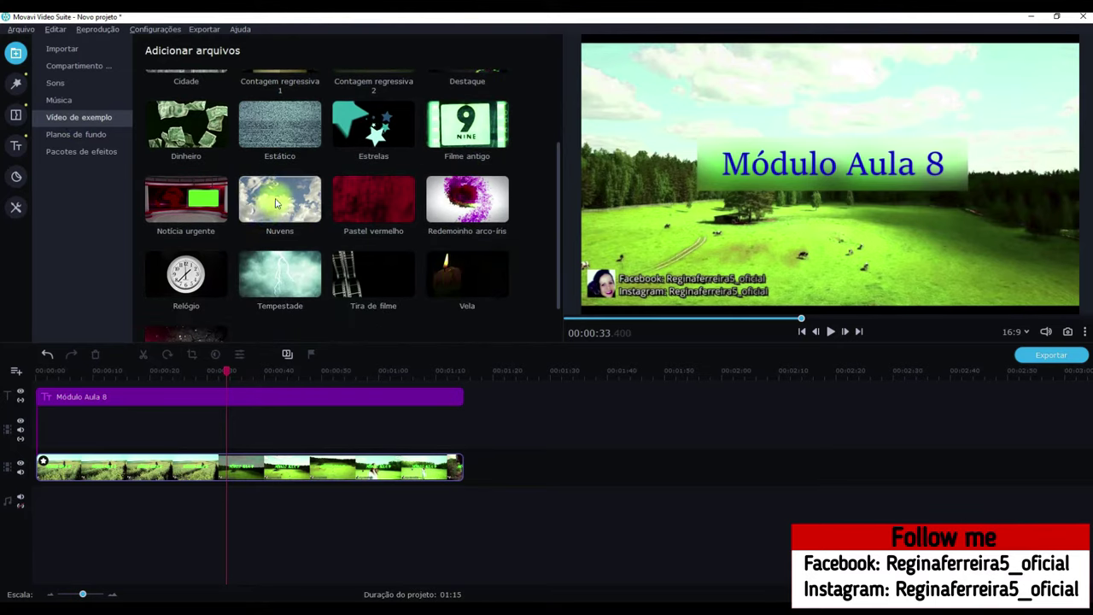
left_click_drag(276, 202, 52, 420)
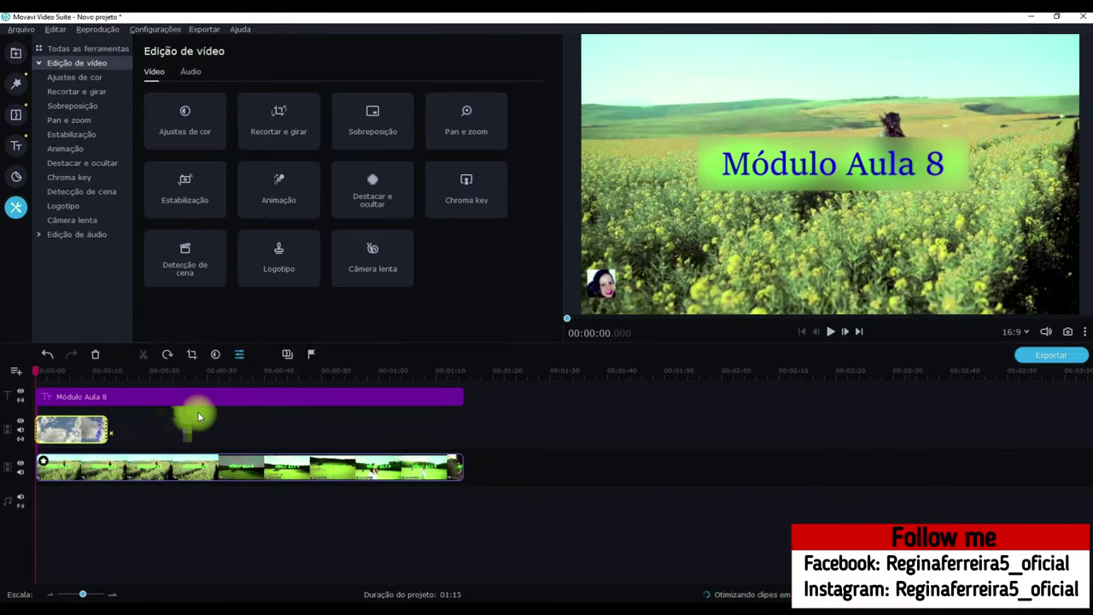
left_click(106, 431)
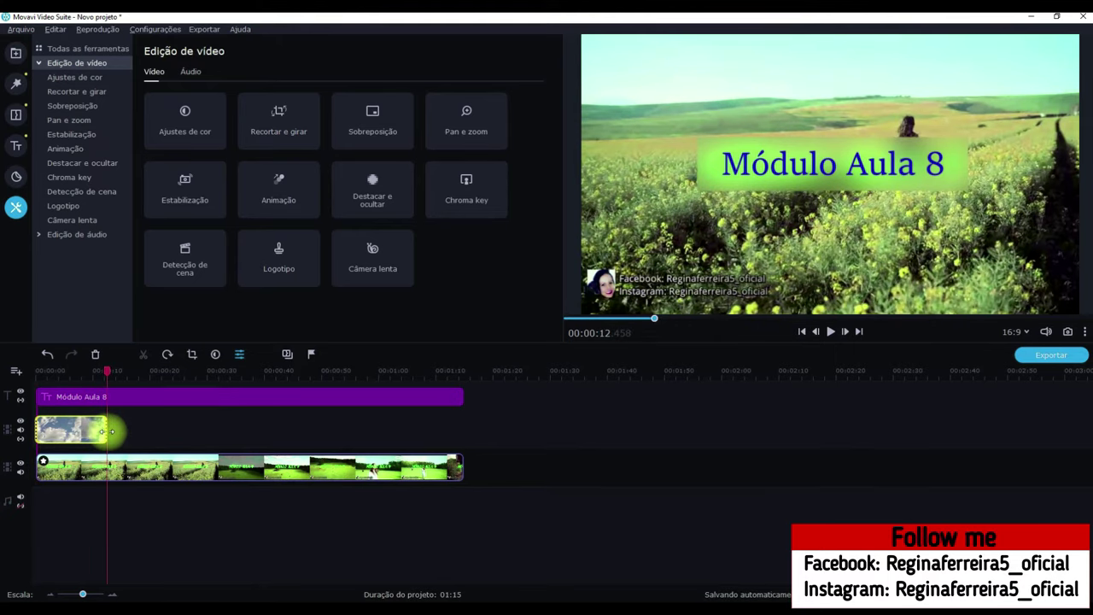
Turn the Nuvens clip into a small picture-in-picture overlay and place it over the beginning of the title text.
left_click(85, 109)
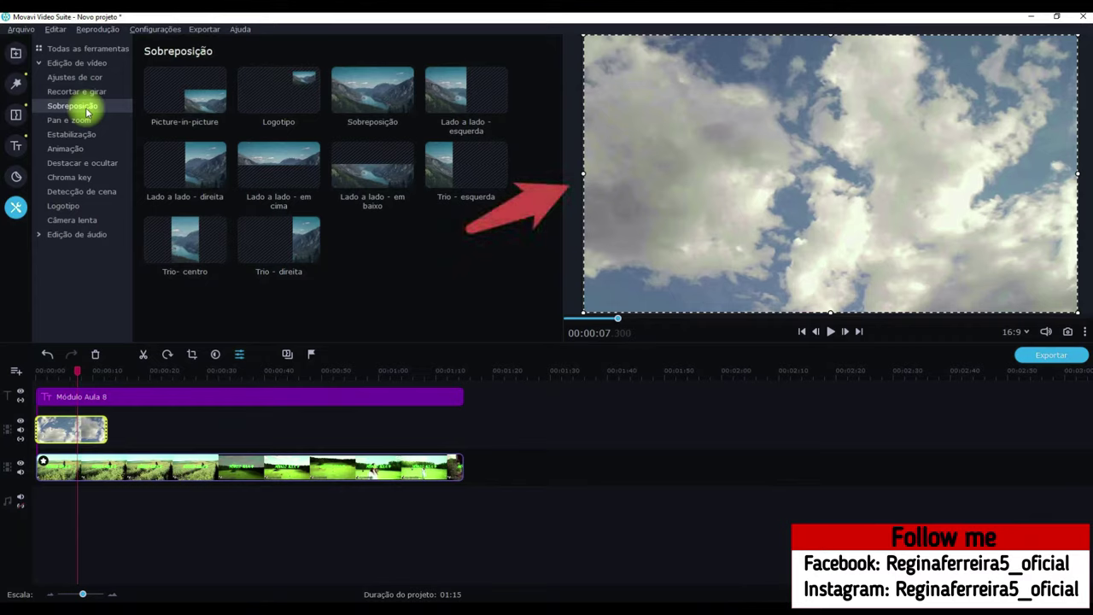
left_click_drag(584, 313, 955, 125)
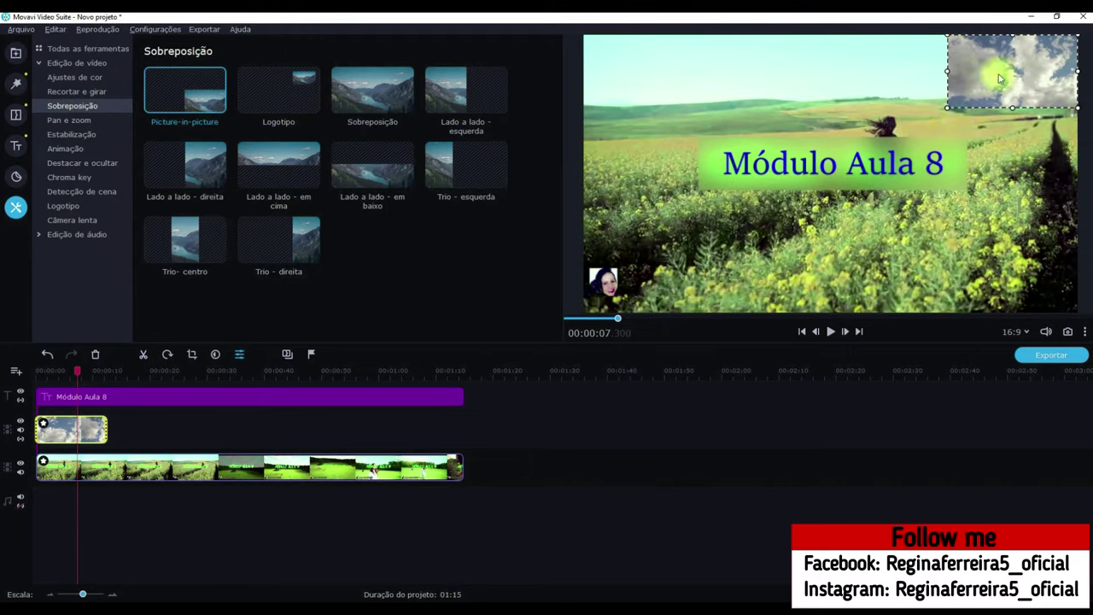
left_click_drag(995, 75, 775, 170)
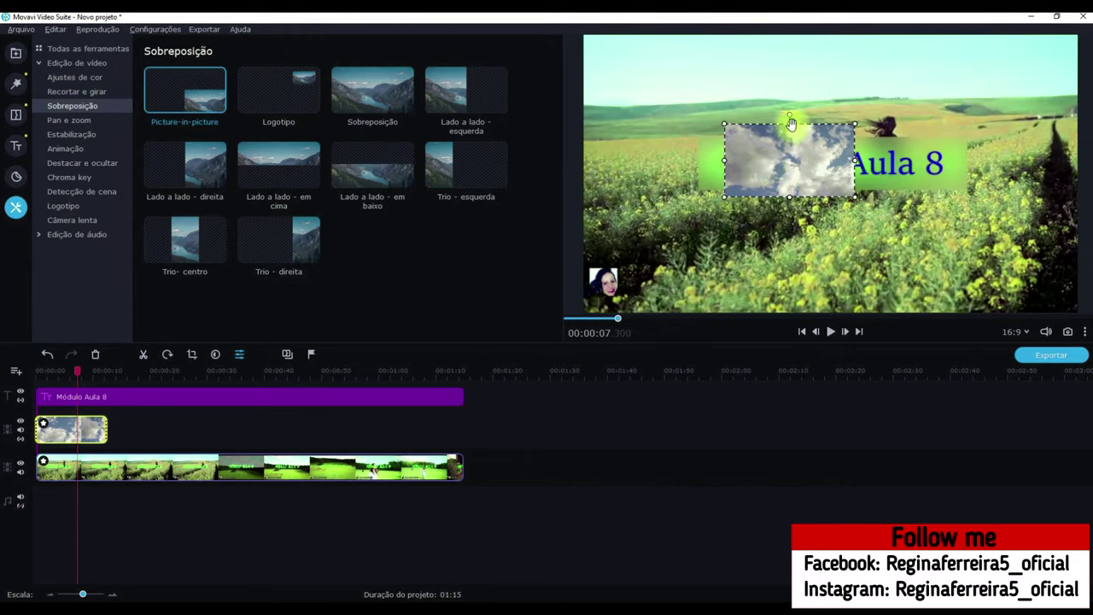
Reshape the clouds overlay into a wide band covering the whole blurred area behind "Módulo Aula 8".
left_click_drag(791, 125, 789, 138)
left_click_drag(782, 197, 783, 194)
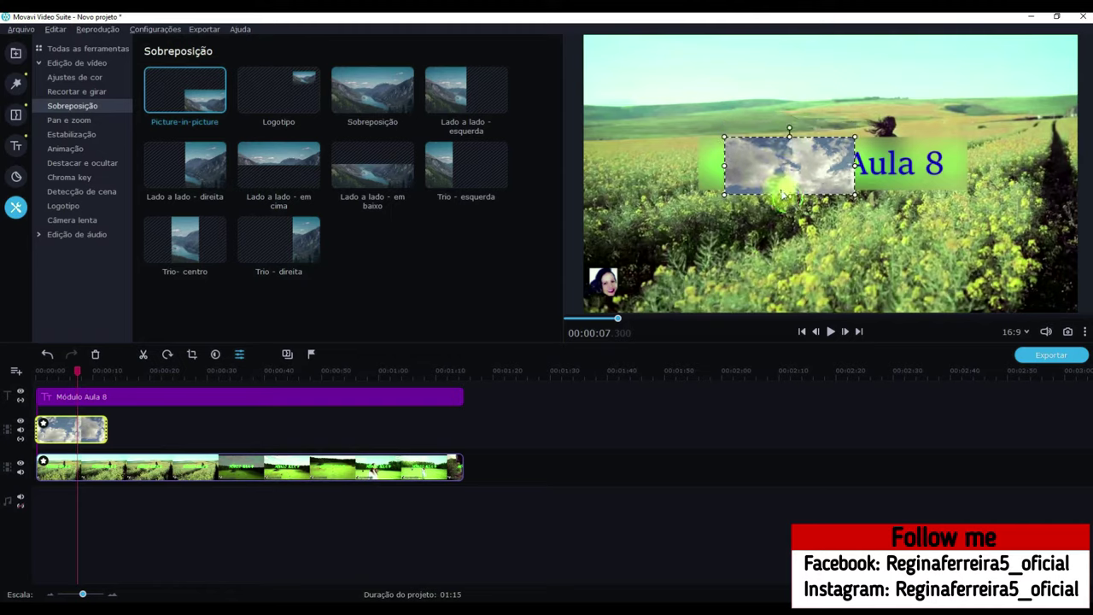
left_click_drag(783, 194, 783, 189)
left_click_drag(853, 165, 964, 167)
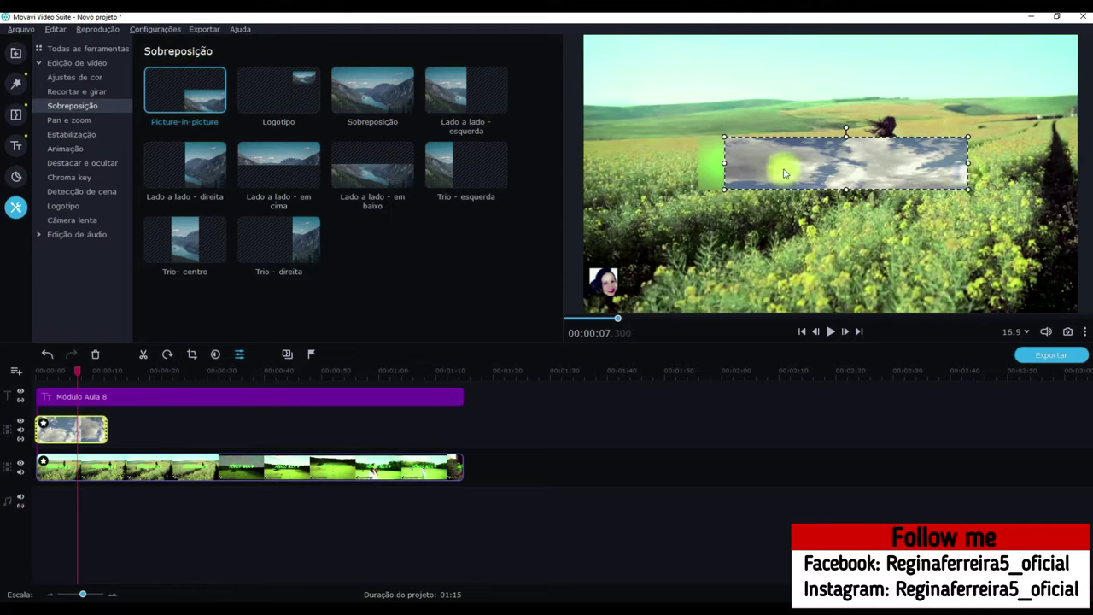
left_click_drag(722, 163, 697, 162)
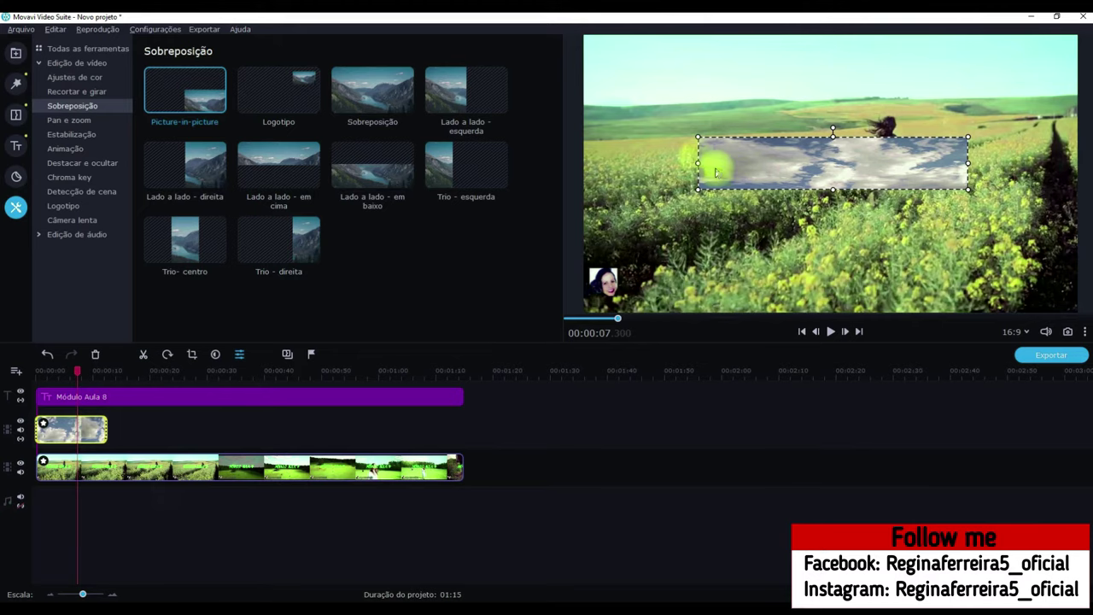
left_click(66, 395)
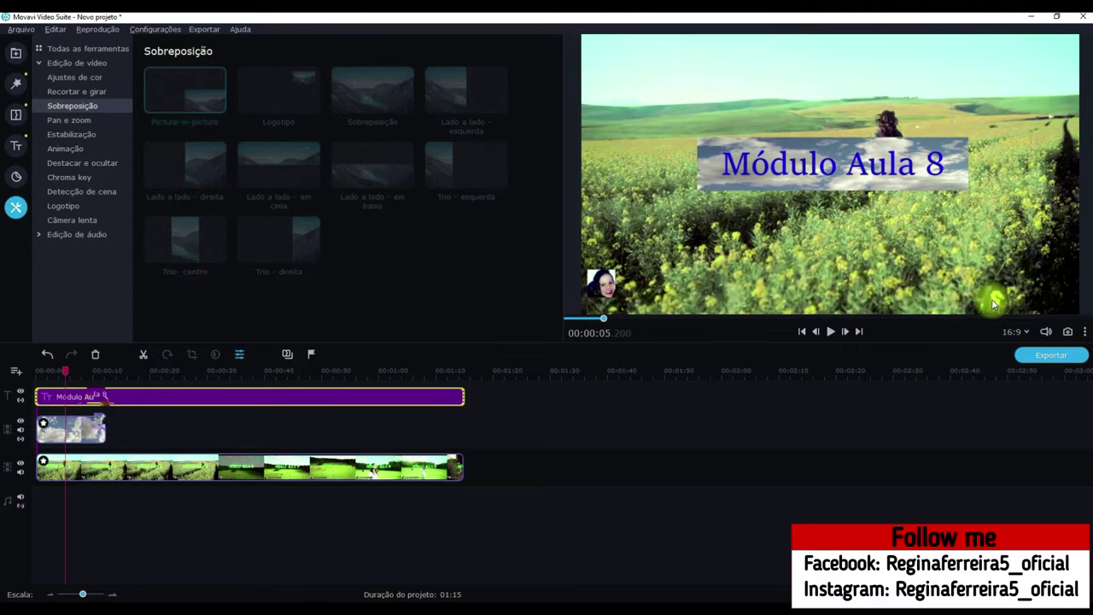
Copy the resized clouds clip and paste it twice along the overlay track, butting the copies end to end.
left_click(93, 434)
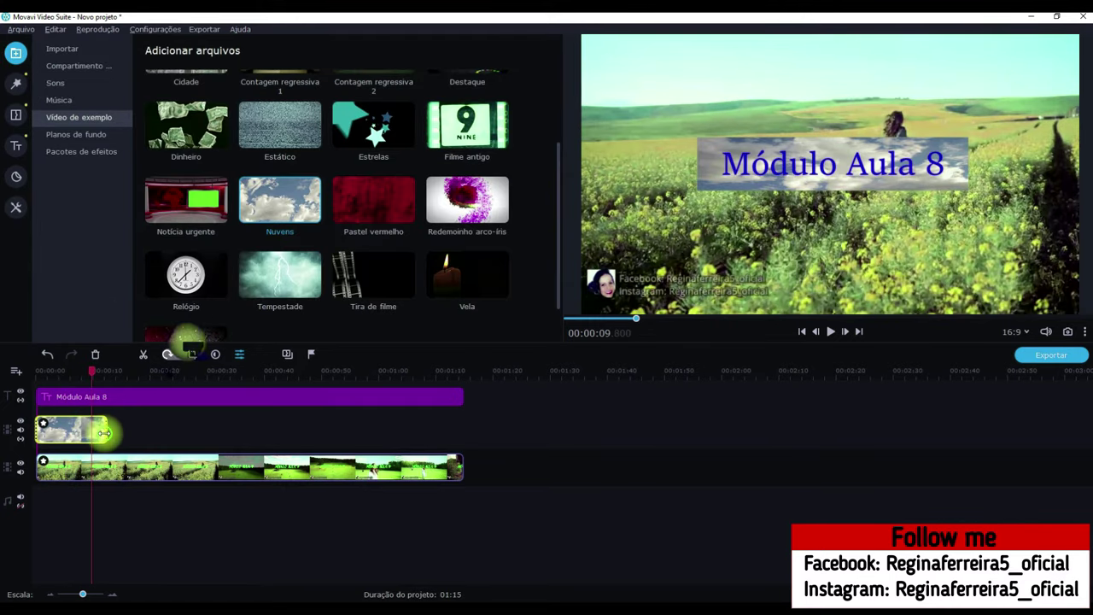
right_click(139, 430)
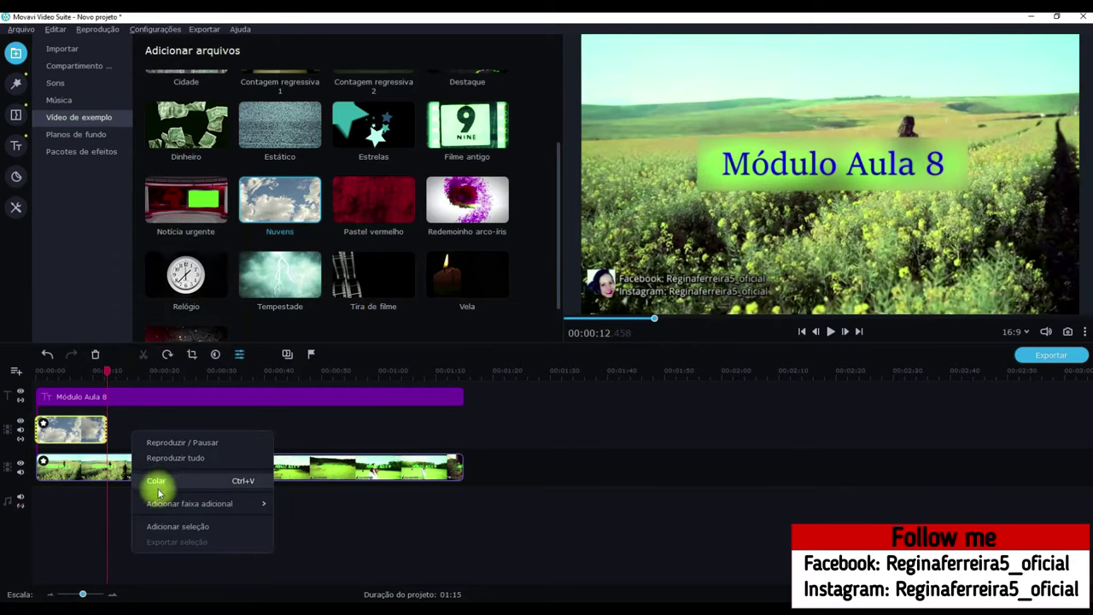
left_click(151, 481)
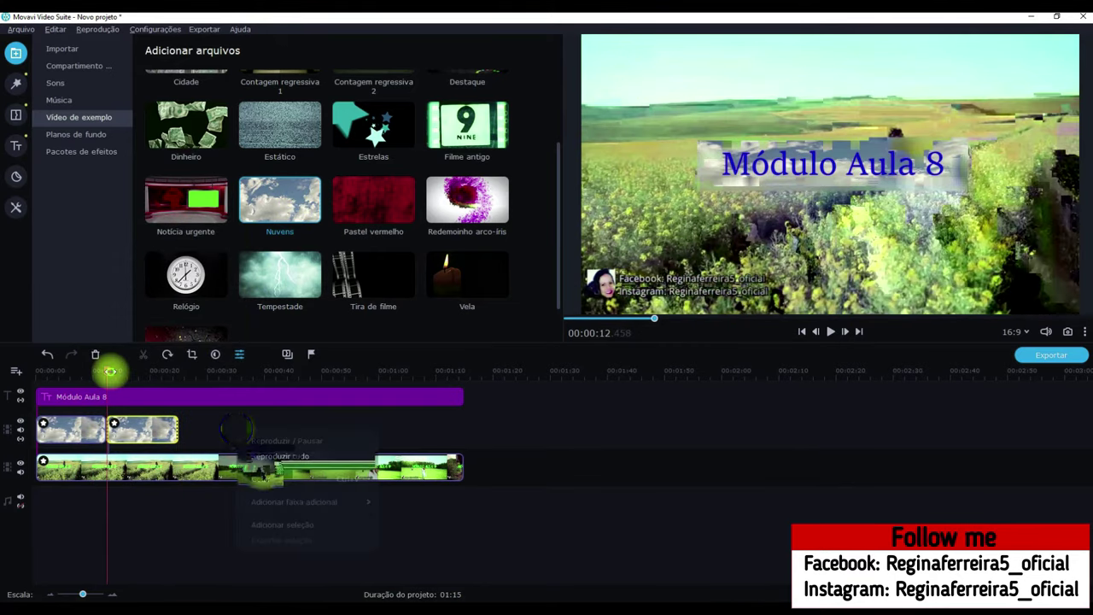
left_click(256, 476)
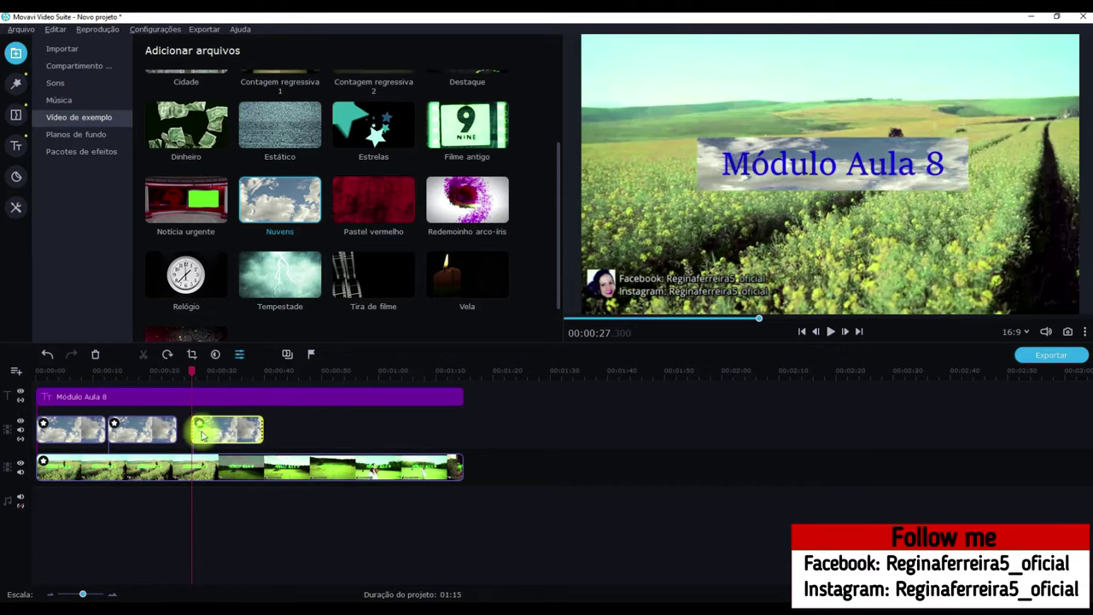
left_click_drag(203, 436, 186, 436)
Copy the third clouds clip and paste it directly after itself on the overlay track.
right_click(213, 434)
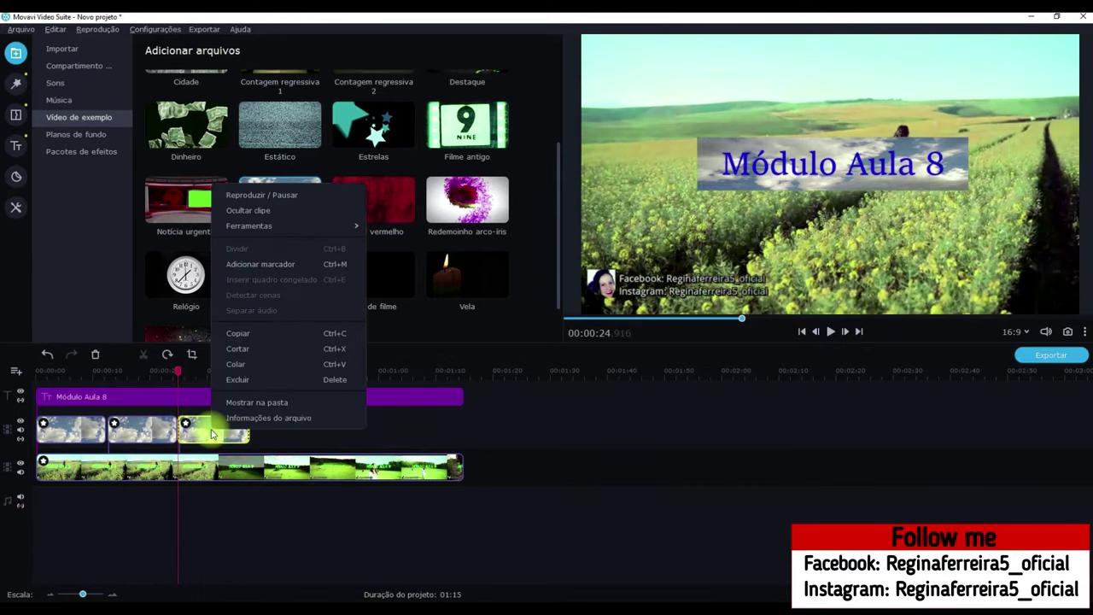
left_click(237, 333)
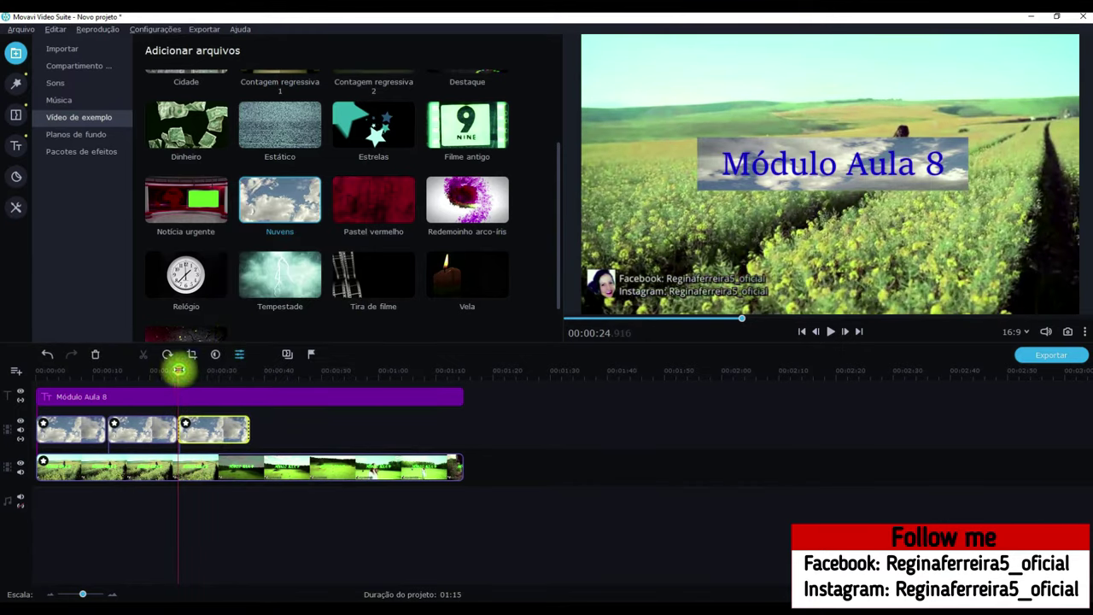
right_click(253, 429)
left_click(282, 475)
Paste two more clouds clips after the fourth one, without gaps, so the overlay reaches the end of the video.
left_click_drag(247, 370, 320, 390)
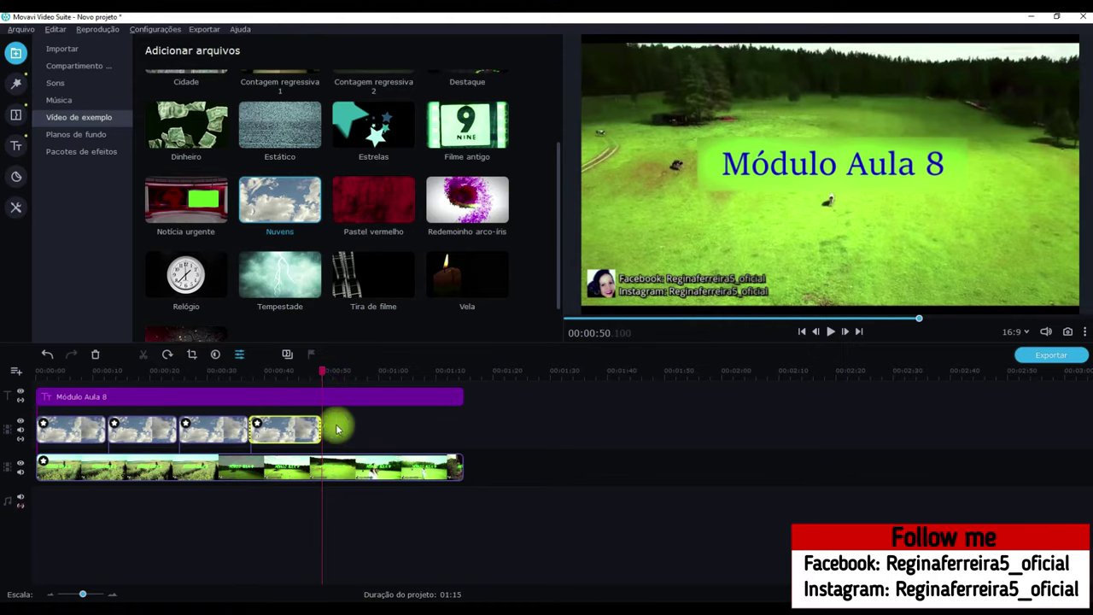
key("ctrl+v")
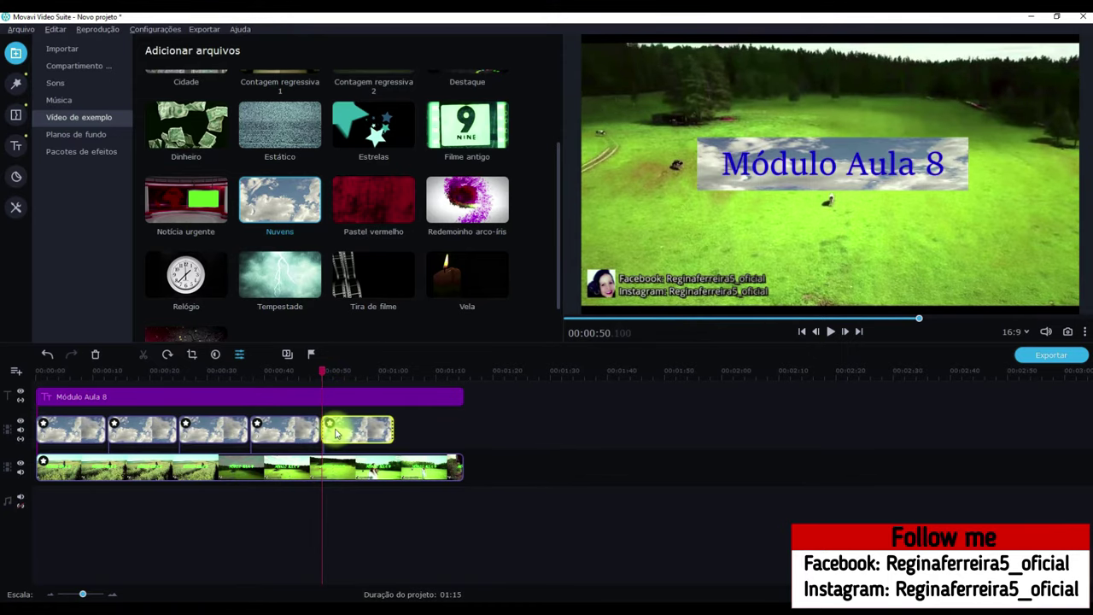
left_click_drag(320, 373, 393, 395)
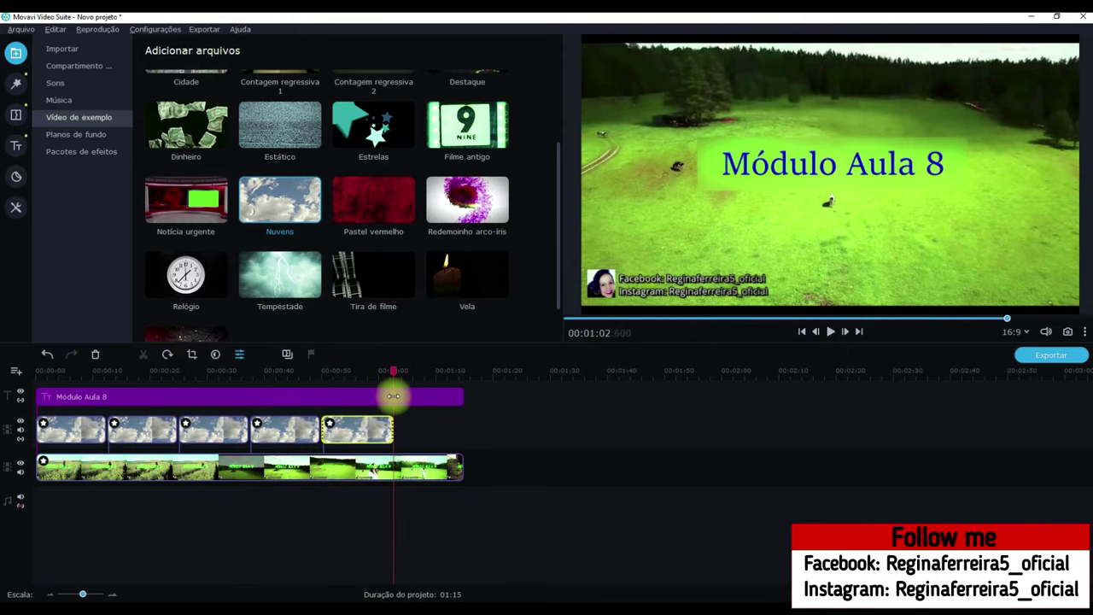
key("ctrl+v")
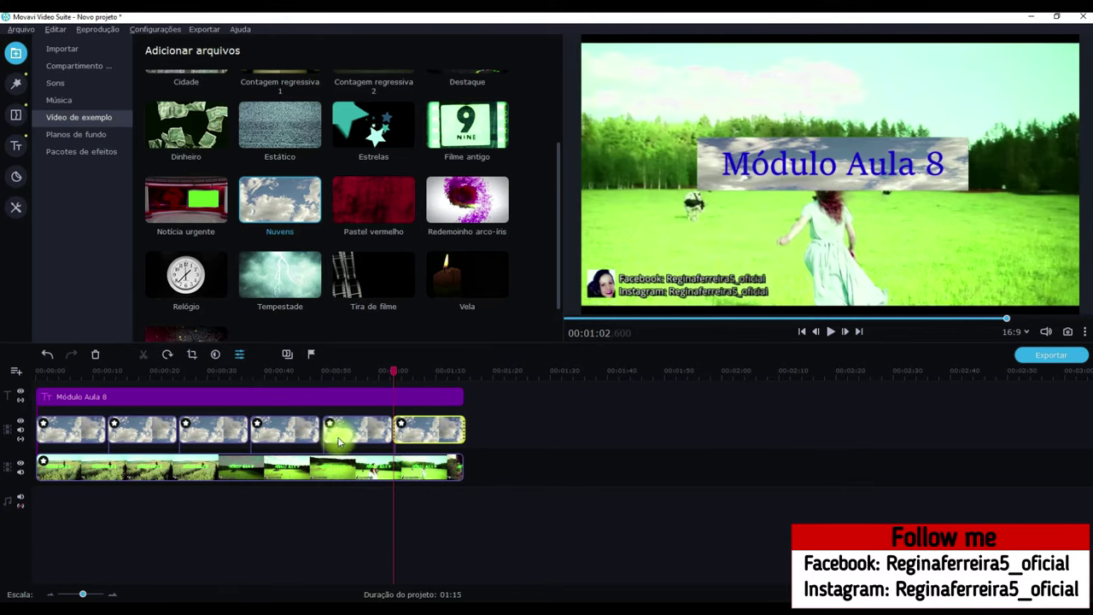
left_click(339, 442)
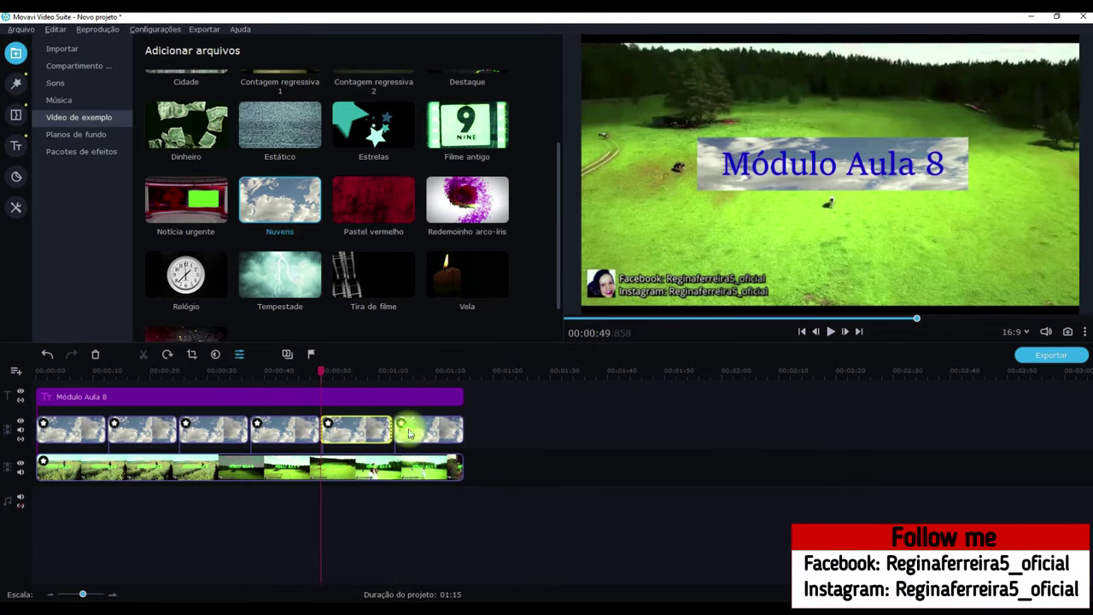
left_click(408, 434)
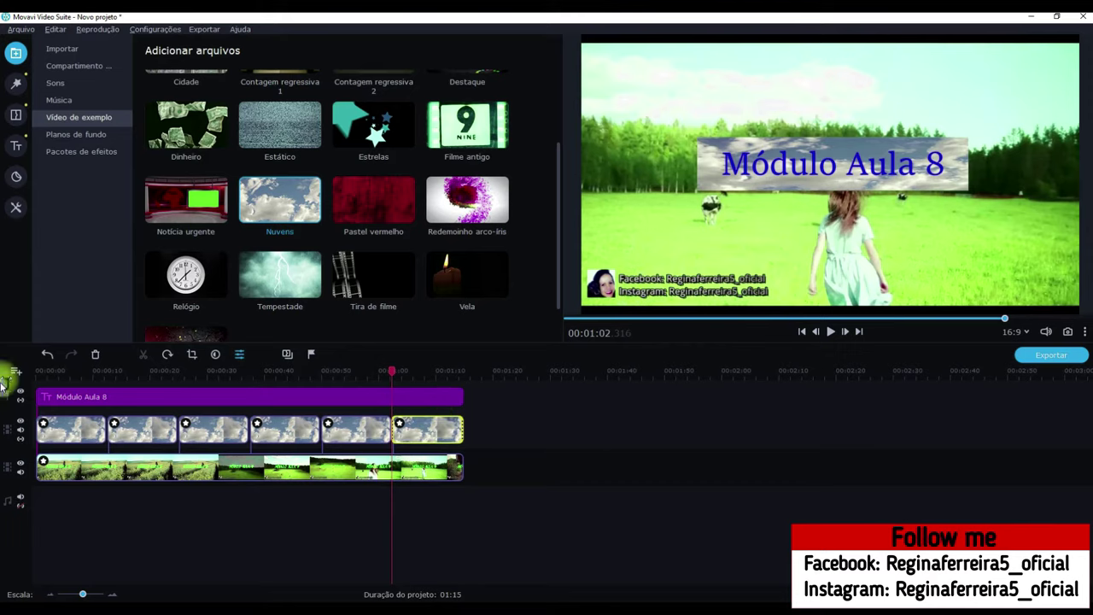
Play the project from the start to check the clouds band behind the title.
left_click(800, 331)
left_click(830, 331)
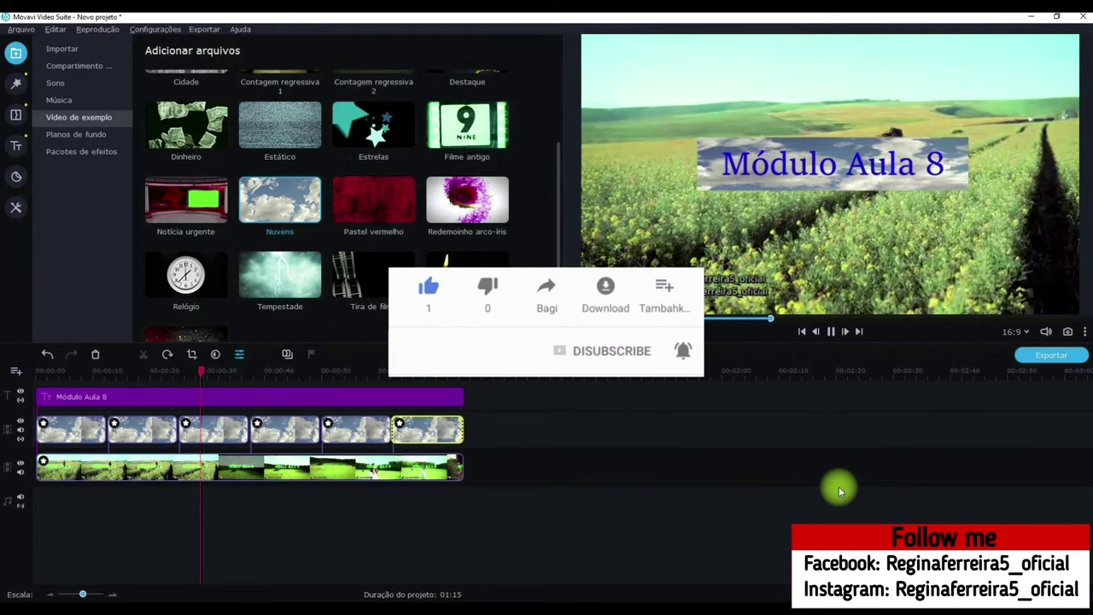
key("space")
left_click(232, 533)
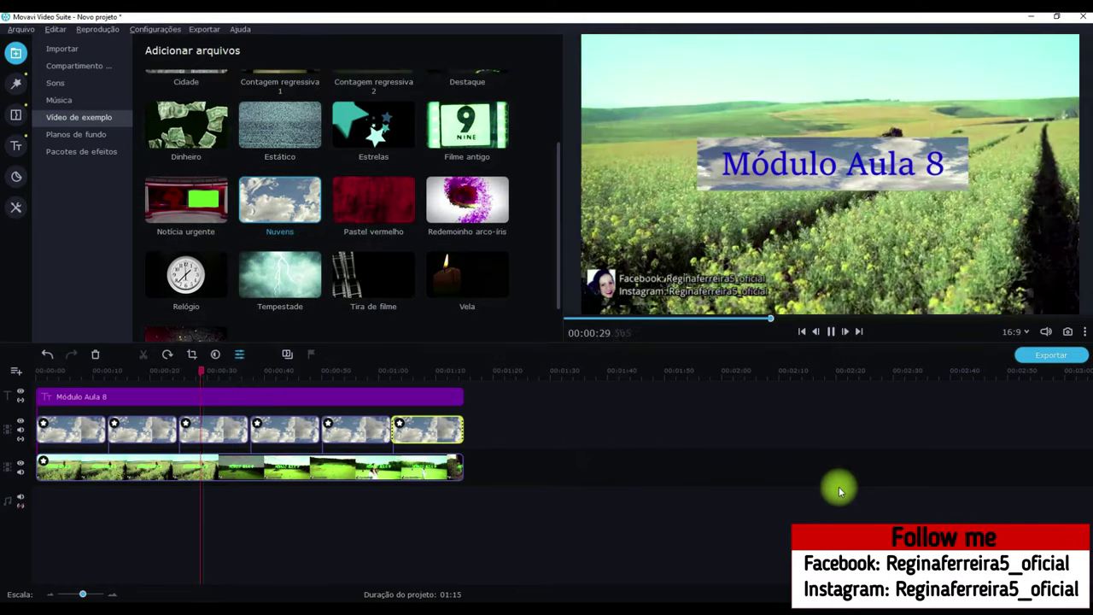
key("space")
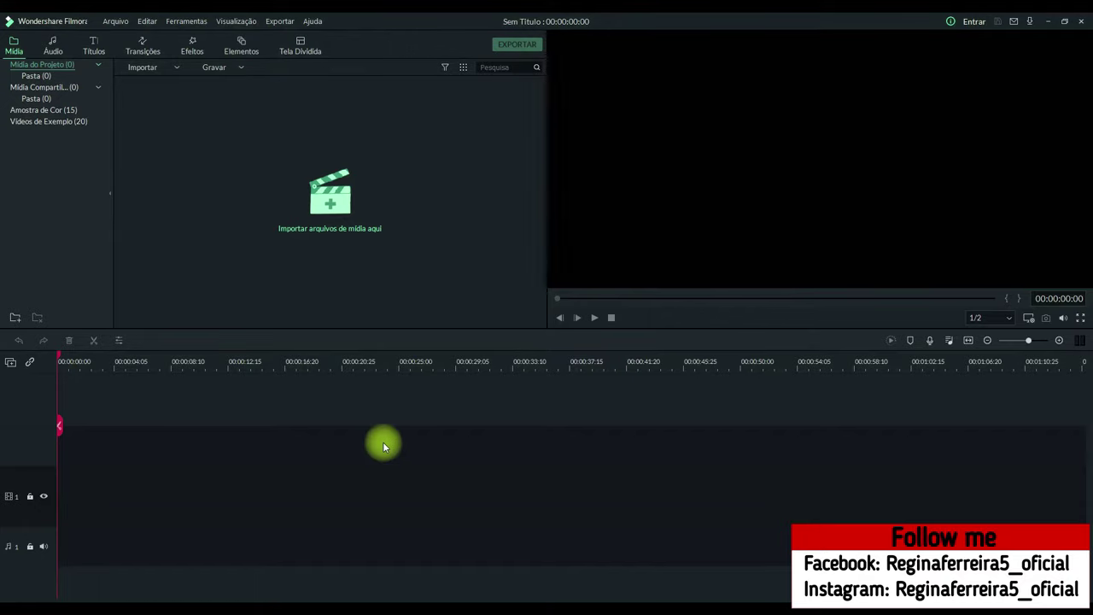
Switch to Wondershare Filmora and import the "Vídeo aula" video from the Área de Trabalho folder.
left_click(330, 206)
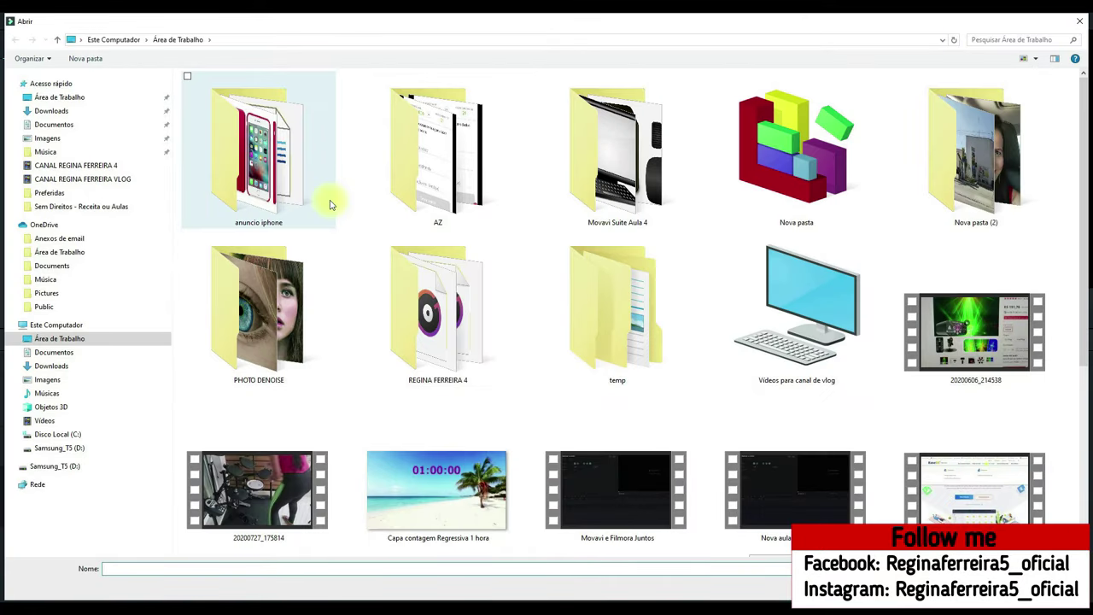
scroll(841, 436, "down", 3)
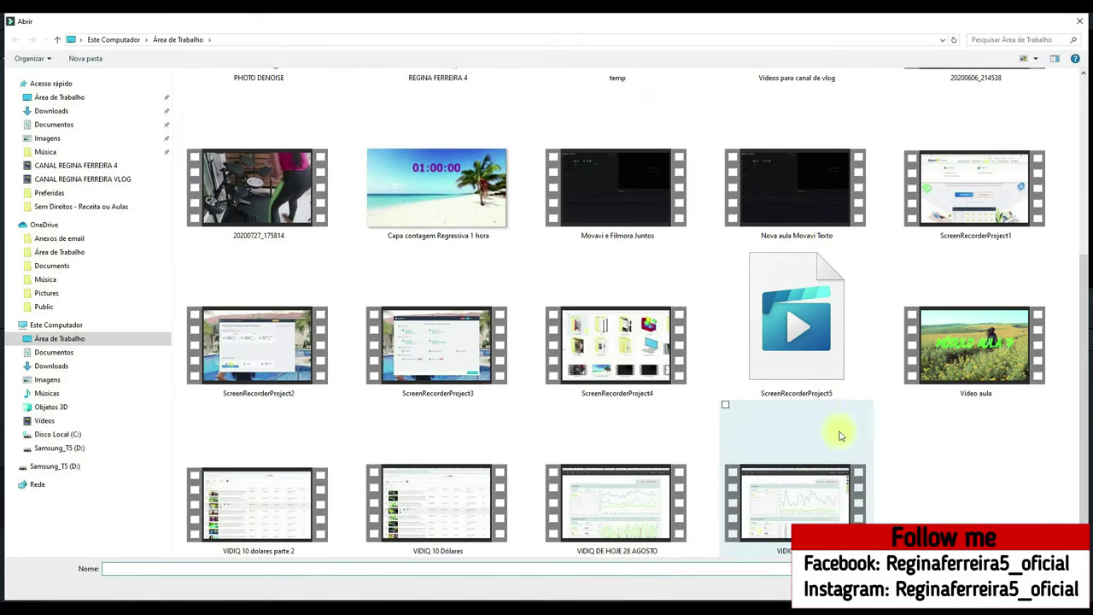
left_click(970, 350)
double_click(970, 350)
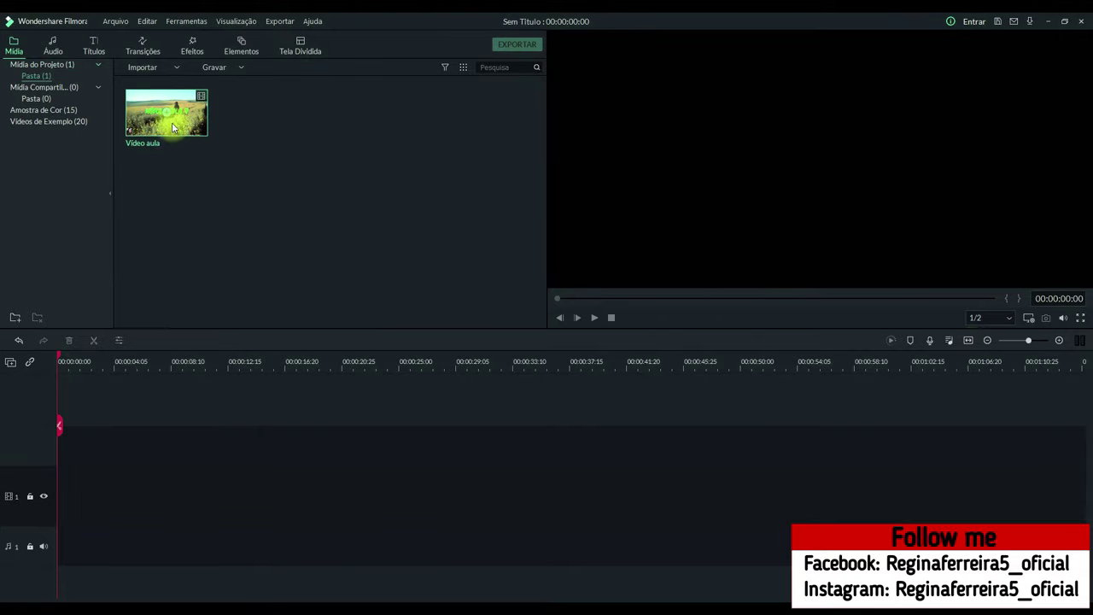
Place the "Vídeo aula" clip at the start of video track 2, matching the project to the media at 1920 x 1080 30fps.
right_click(180, 120)
key("Escape")
left_click_drag(177, 124, 64, 458)
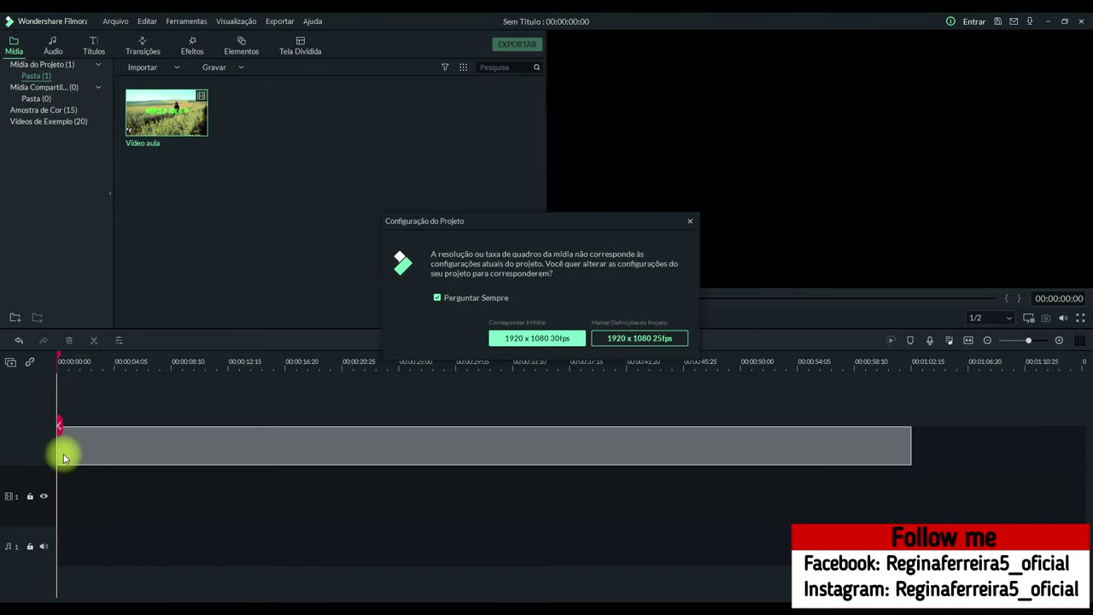
left_click(523, 341)
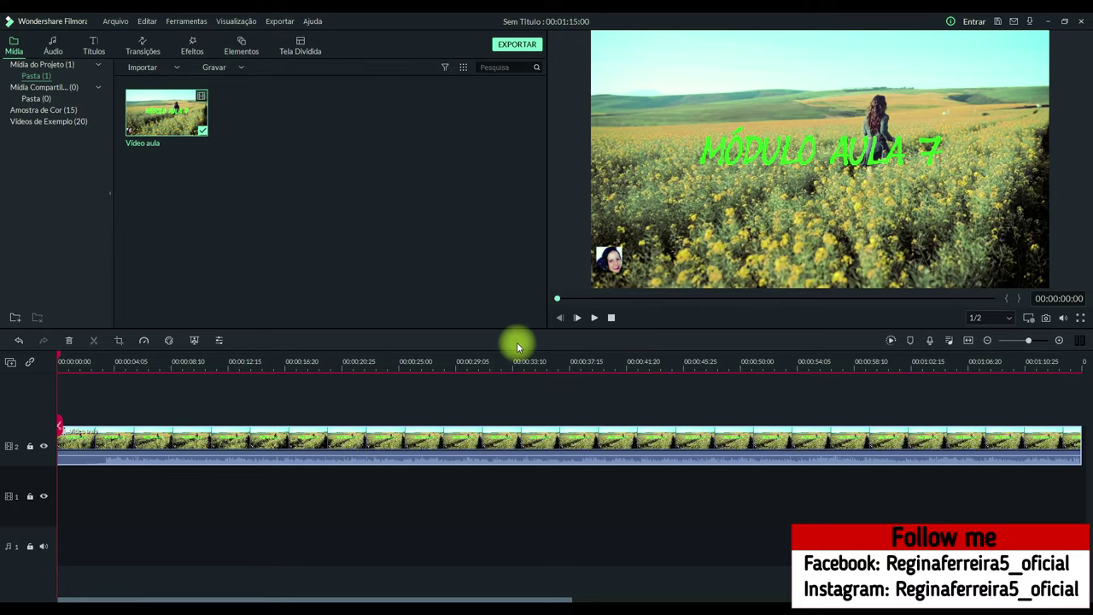
Browse the included title templates, covering the intros, titles, lower thirds and subtitles categories.
left_click(92, 49)
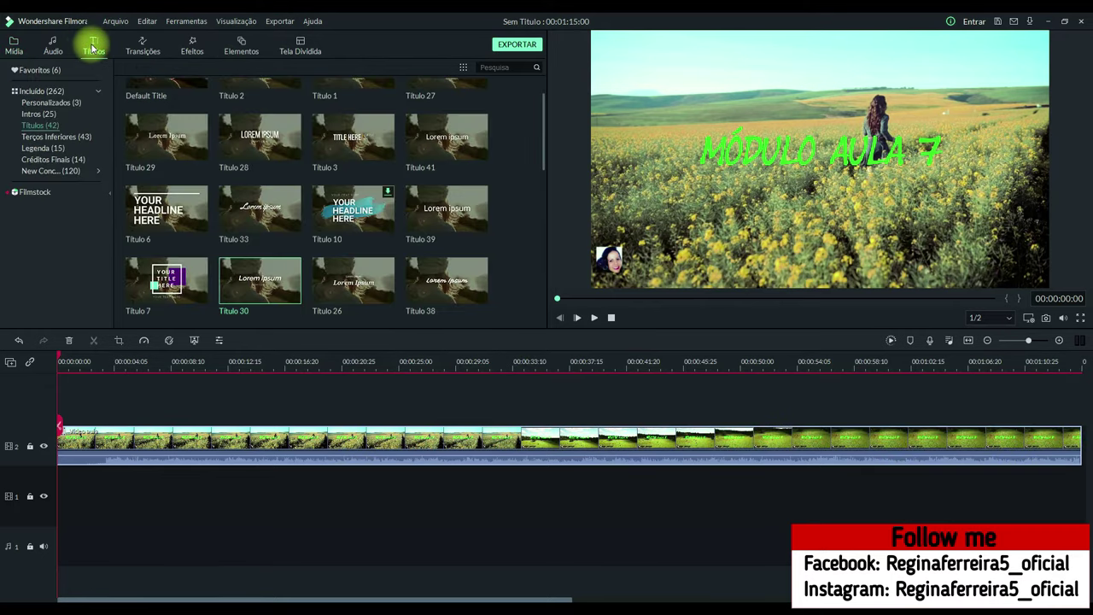
left_click(59, 92)
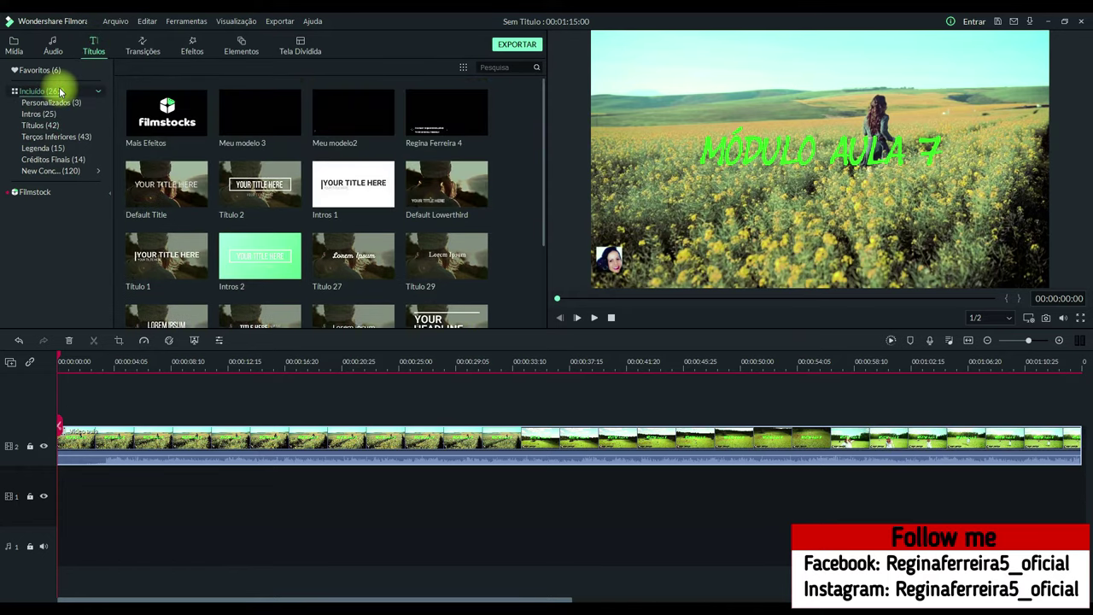
scroll(259, 215, "down", 5)
scroll(260, 215, "down", 10)
scroll(134, 162, "down", 6)
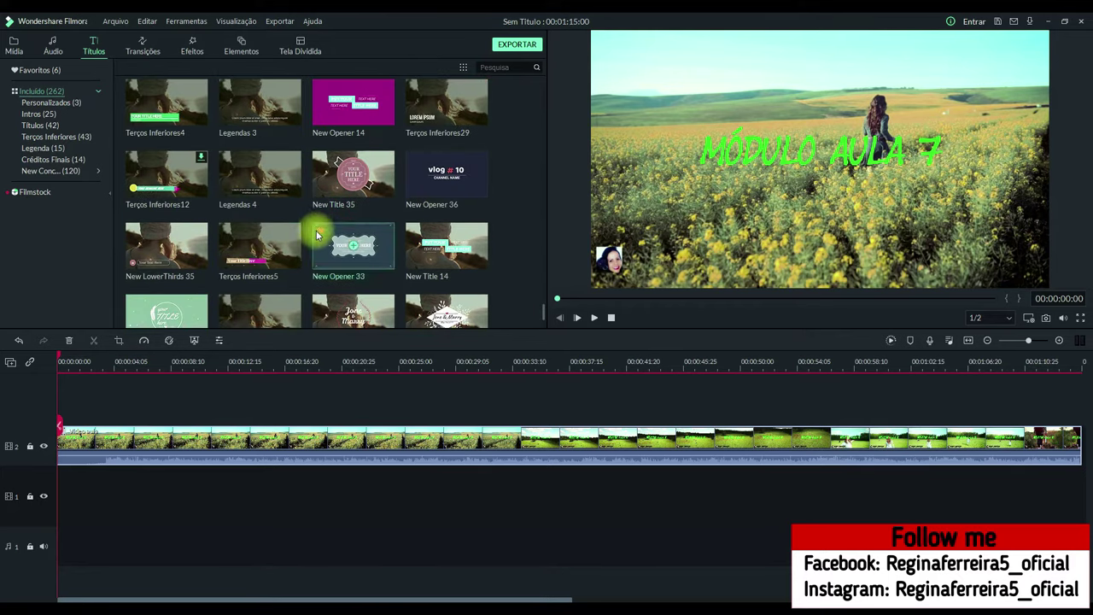
scroll(316, 235, "down", 6)
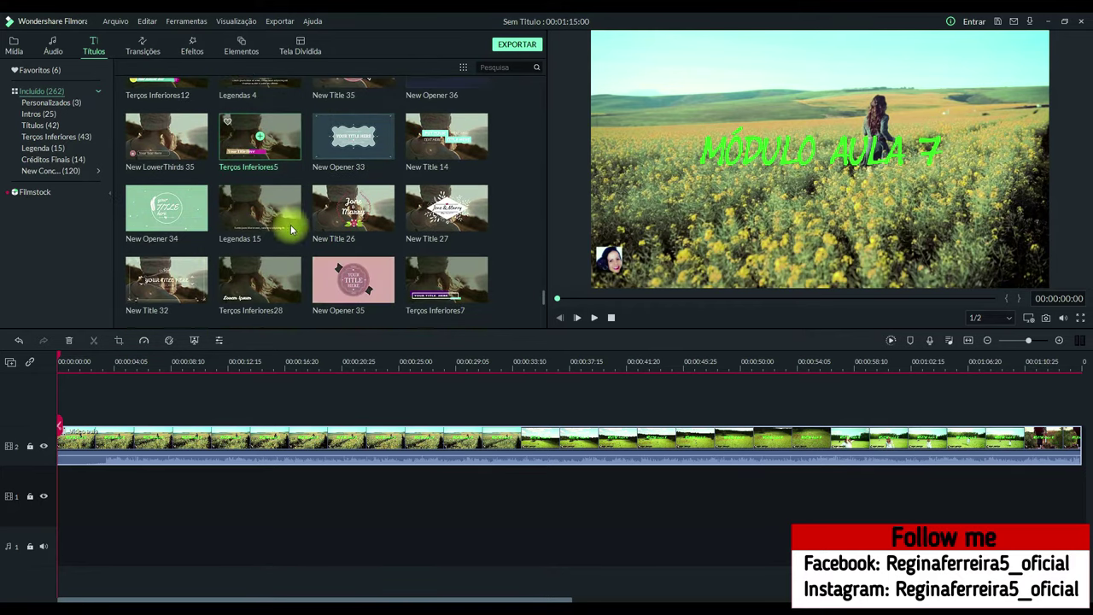
left_click(41, 114)
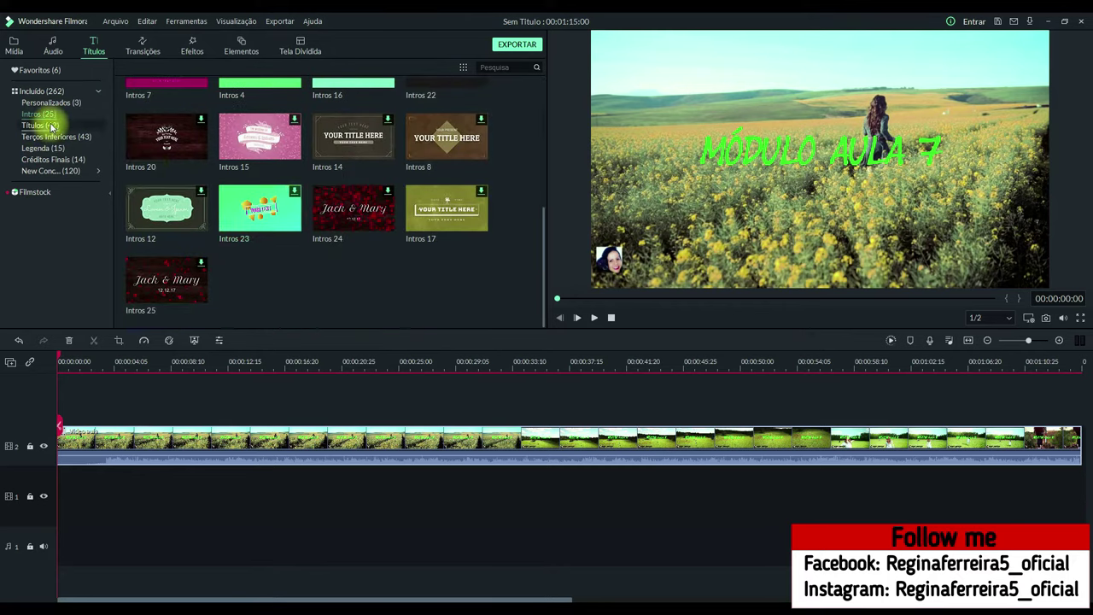
left_click(39, 124)
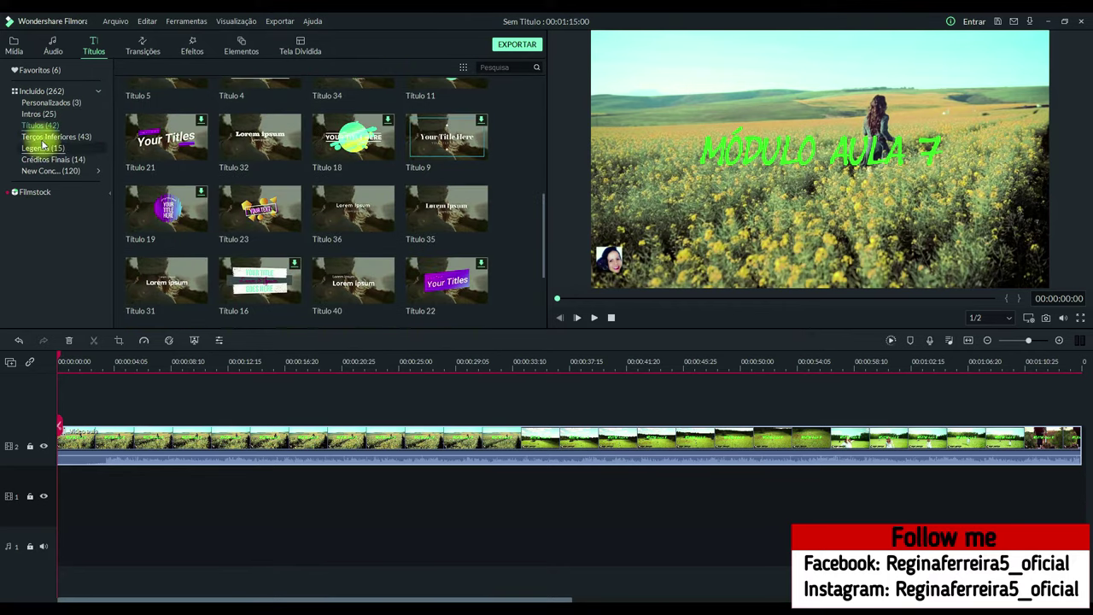
left_click(44, 137)
left_click(41, 148)
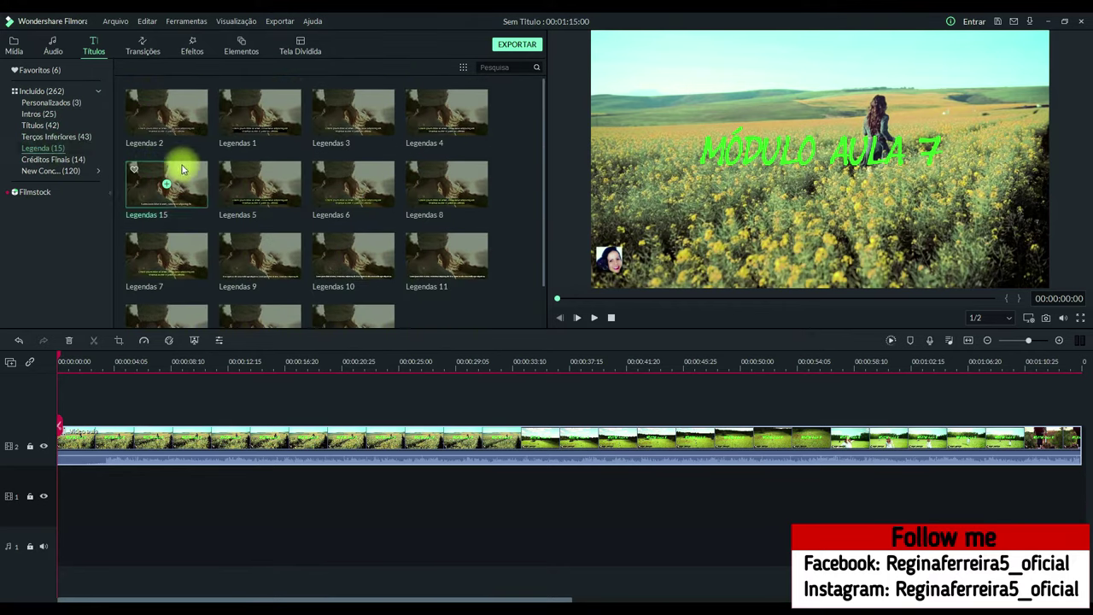
scroll(182, 168, "down", 2)
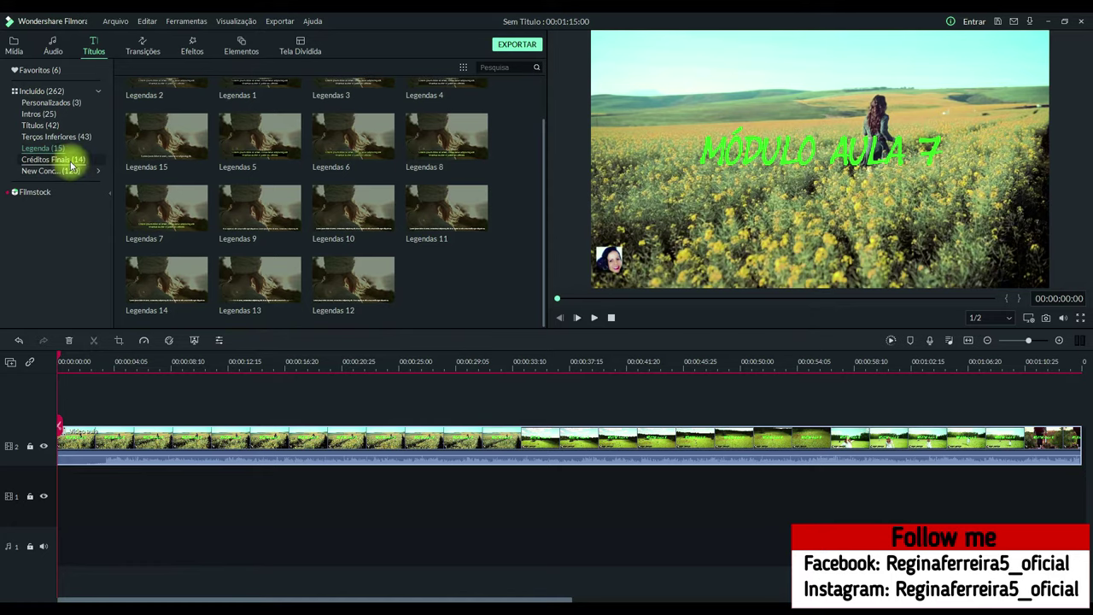
left_click(41, 91)
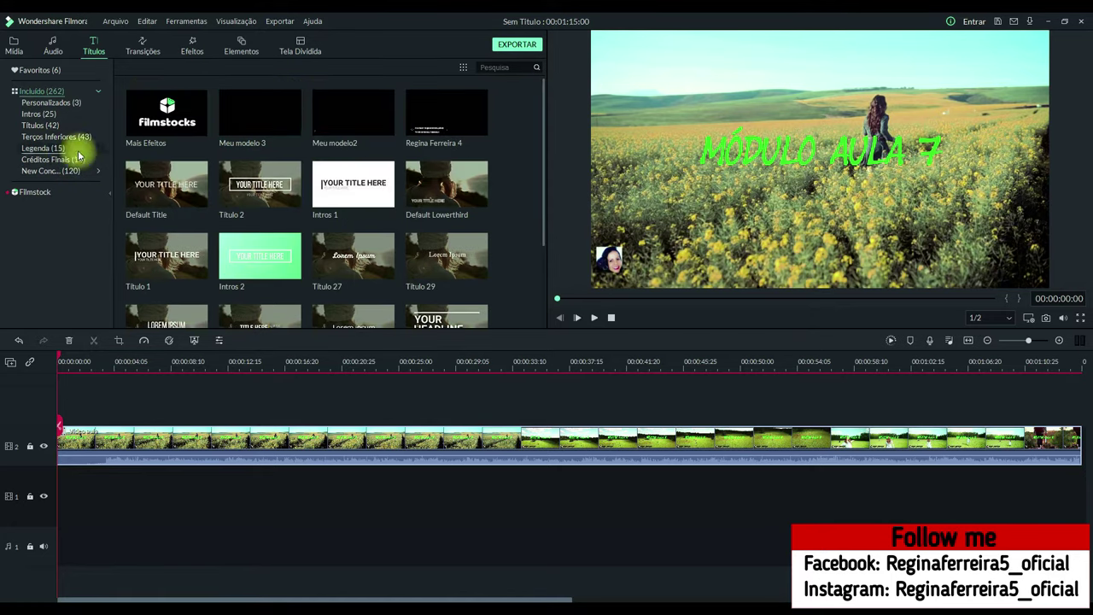
scroll(288, 165, "down", 5)
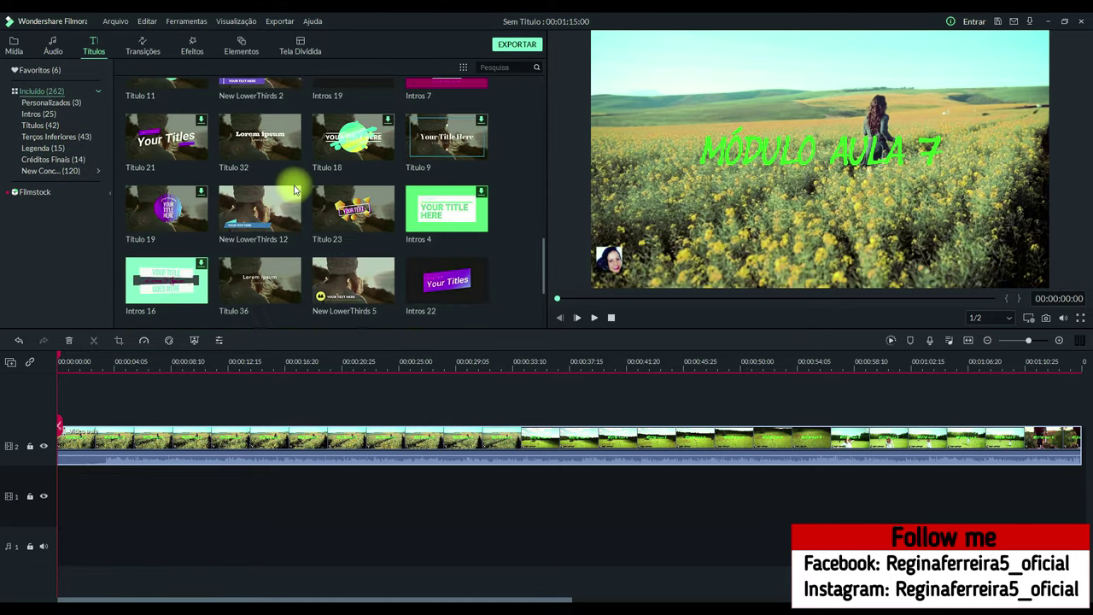
Place the Título 30 template at the start of a track above the "Vídeo aula" clip and extend it to the video's end.
left_click(50, 127)
scroll(386, 209, "down", 2)
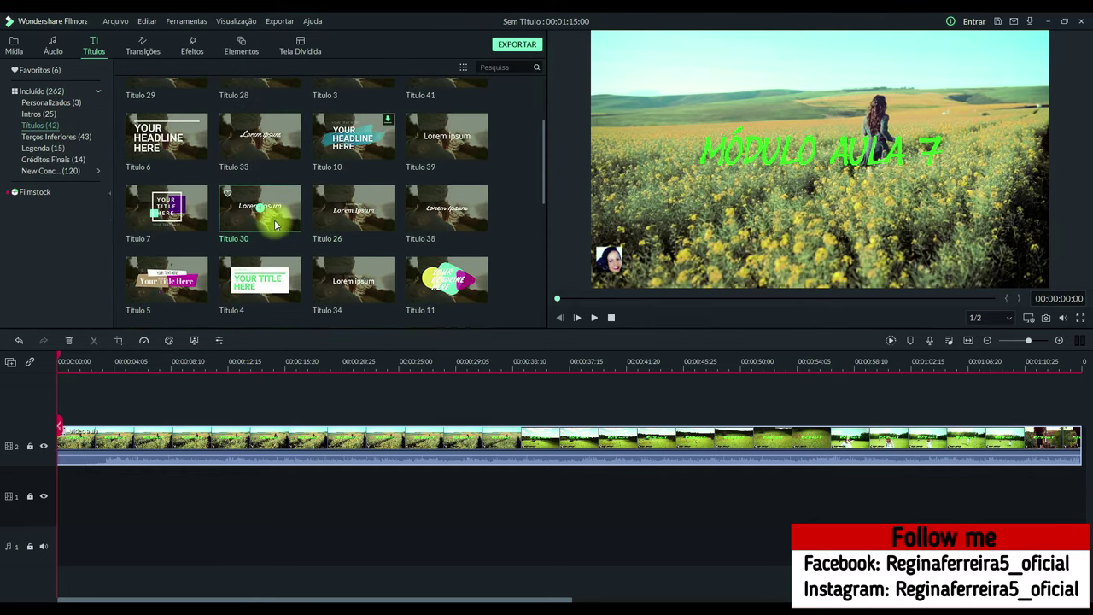
left_click_drag(278, 207, 61, 401)
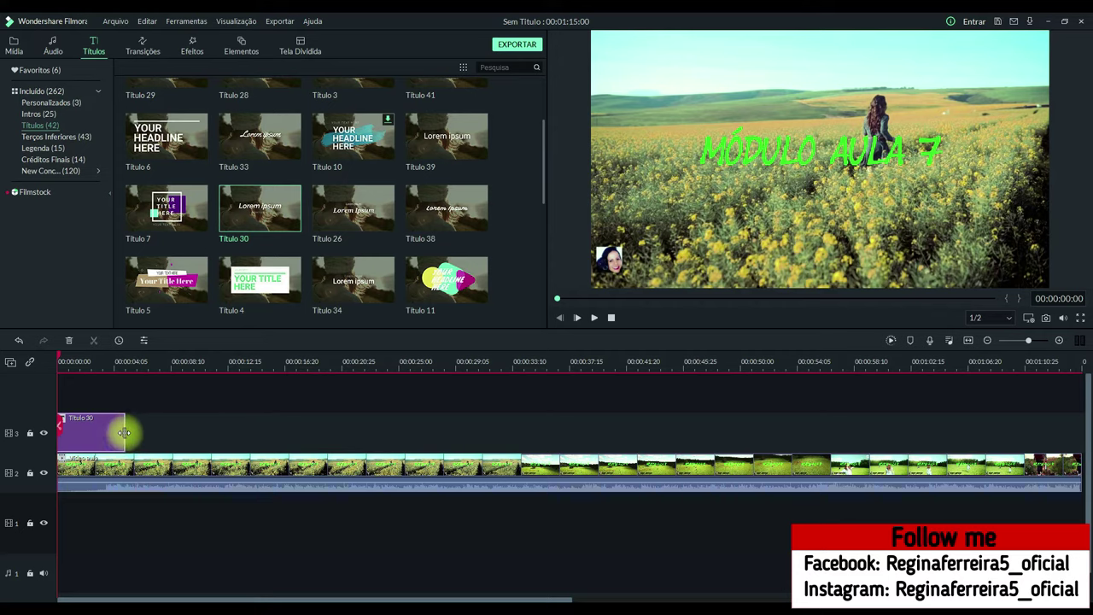
left_click_drag(125, 434, 1068, 433)
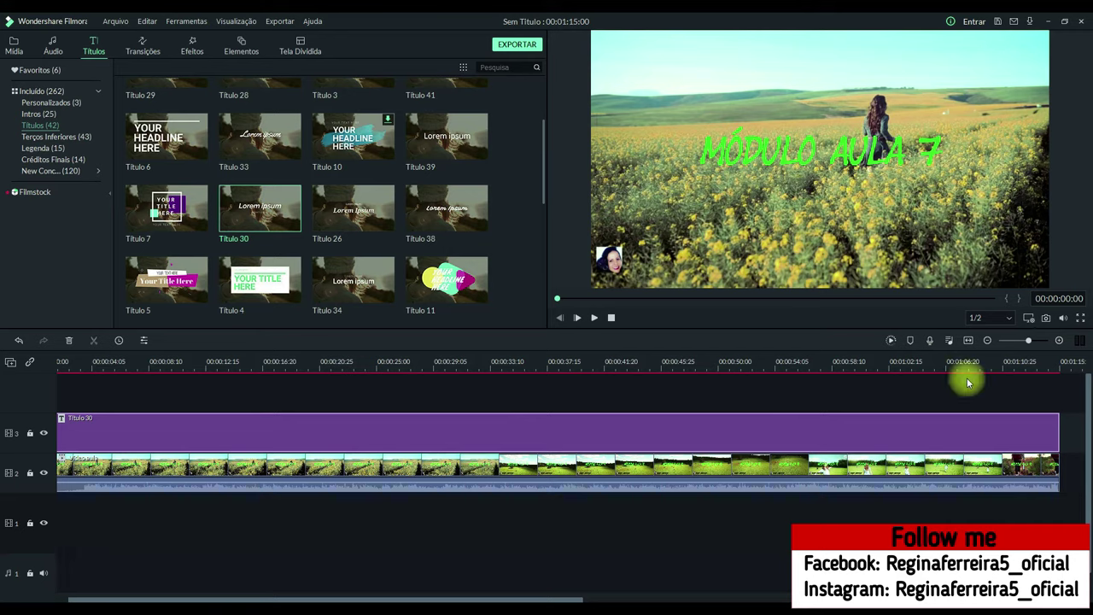
left_click_drag(1029, 340, 1024, 340)
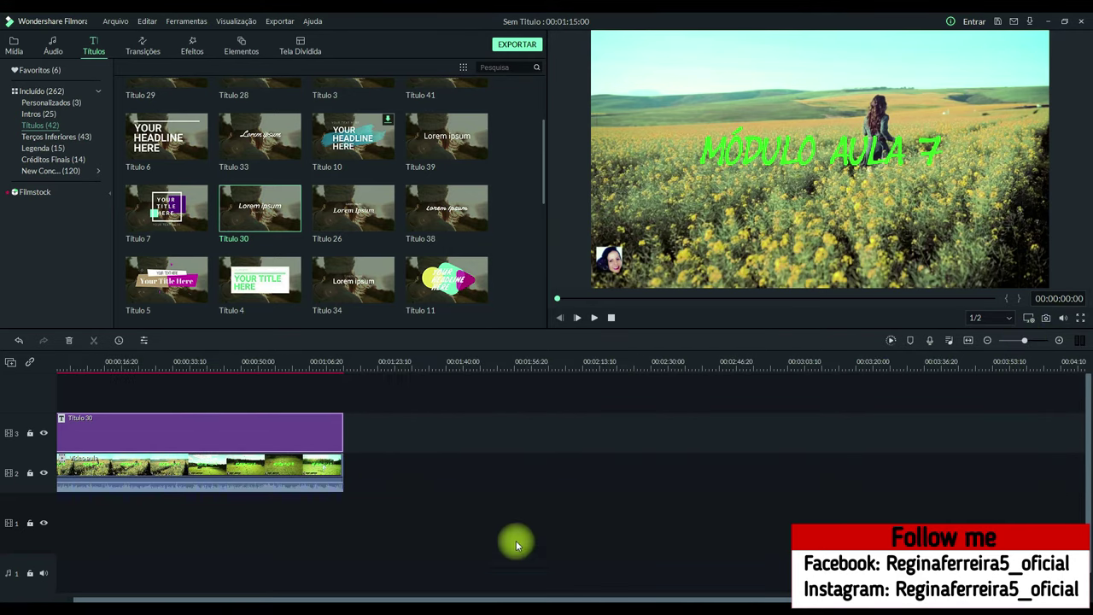
left_click_drag(503, 597, 416, 601)
left_click_drag(250, 369, 325, 361)
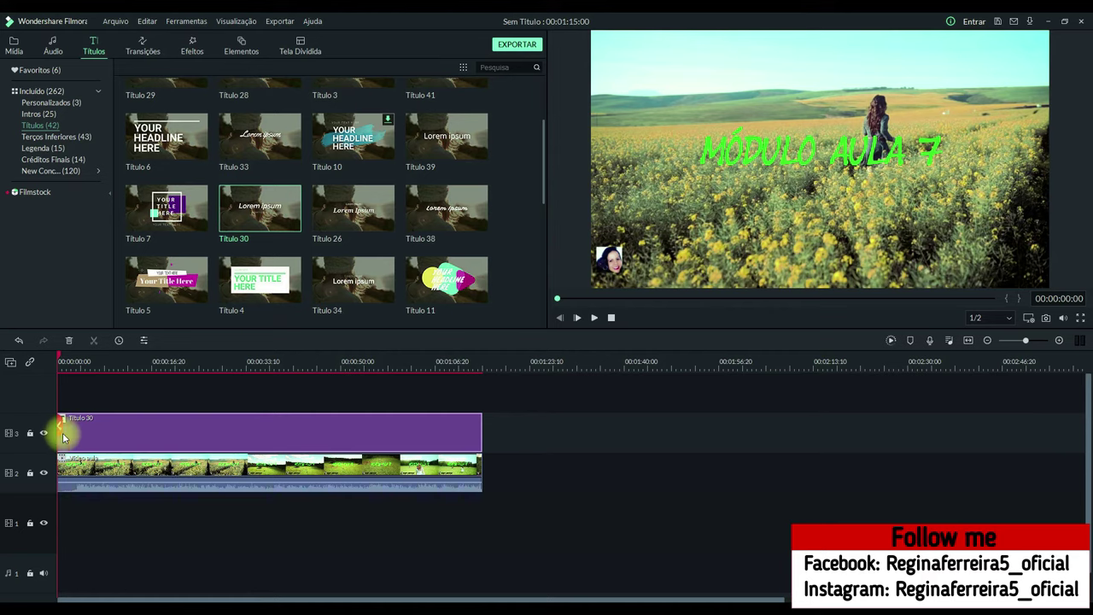
Open the Título 30 clip in advanced text editing and delete its smaller "Lorem ipsum" line.
double_click(63, 441)
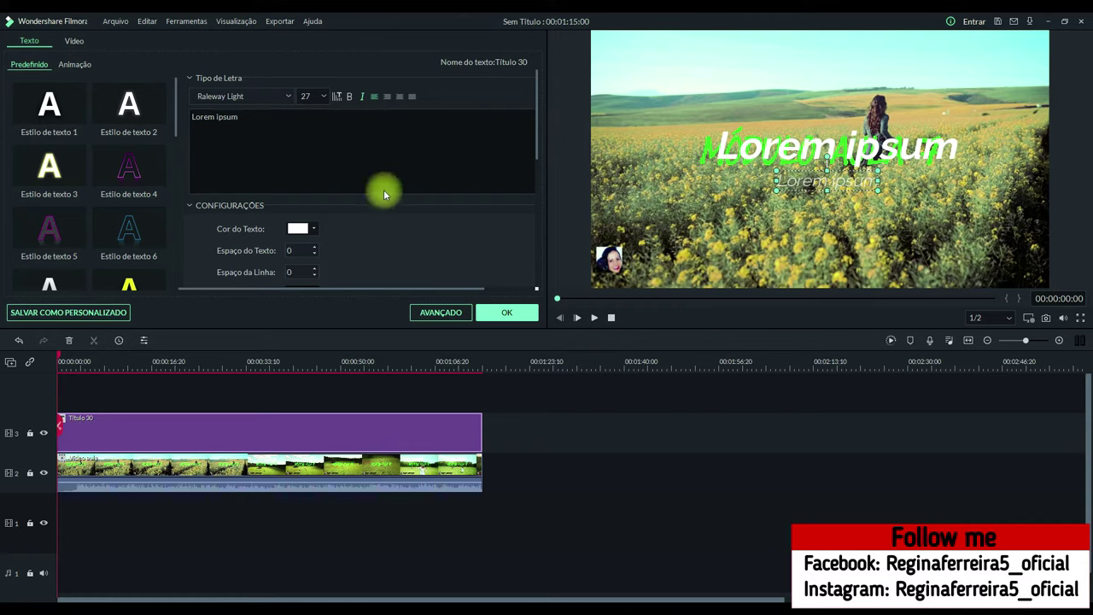
left_click(441, 313)
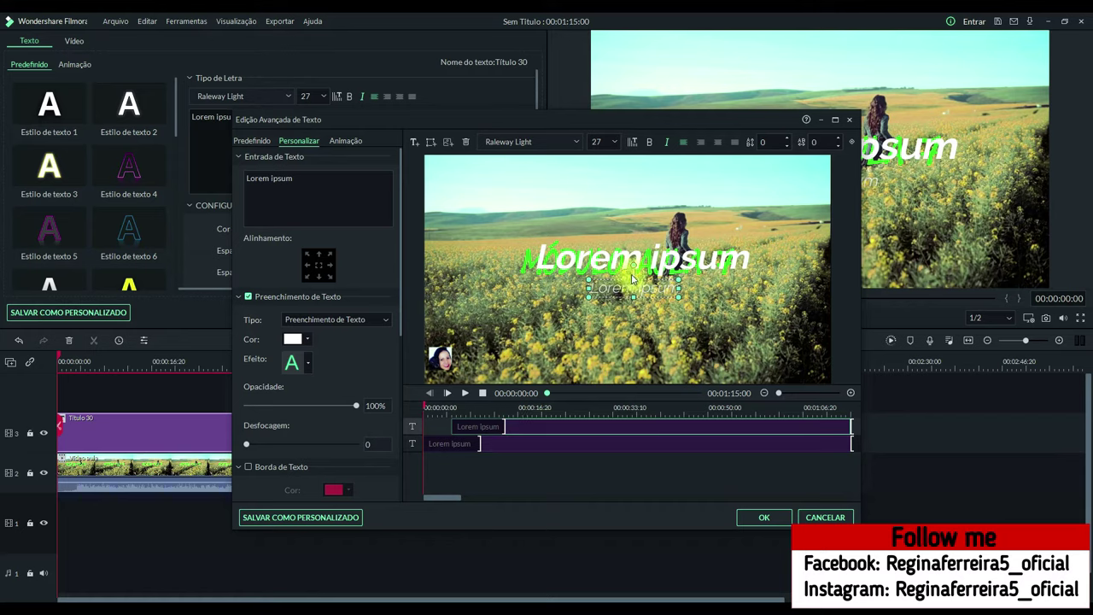
left_click(532, 445)
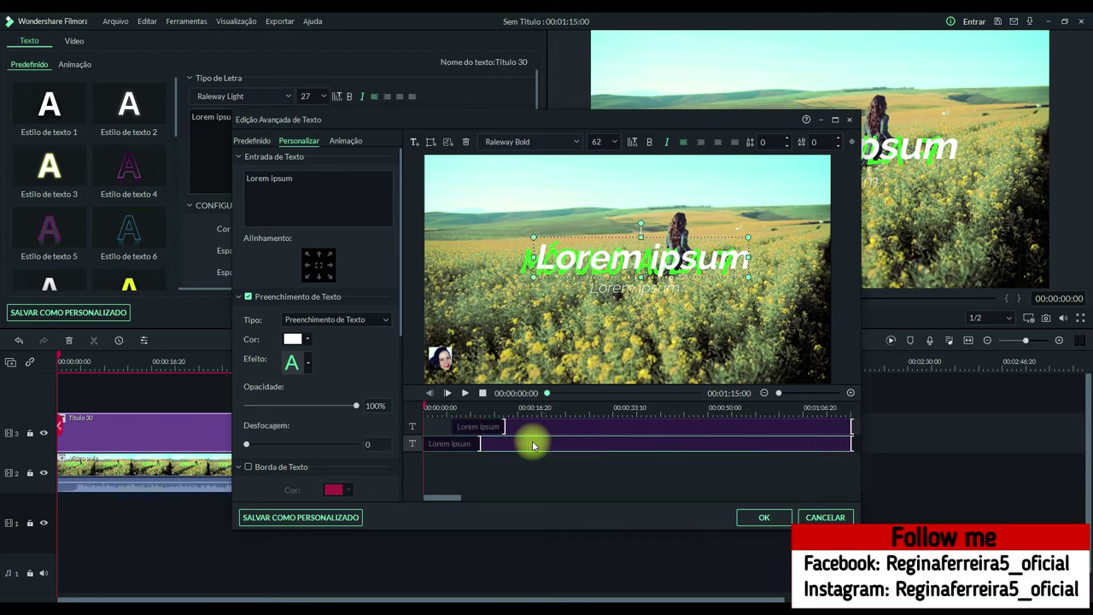
left_click_drag(581, 254, 584, 207)
left_click(556, 422)
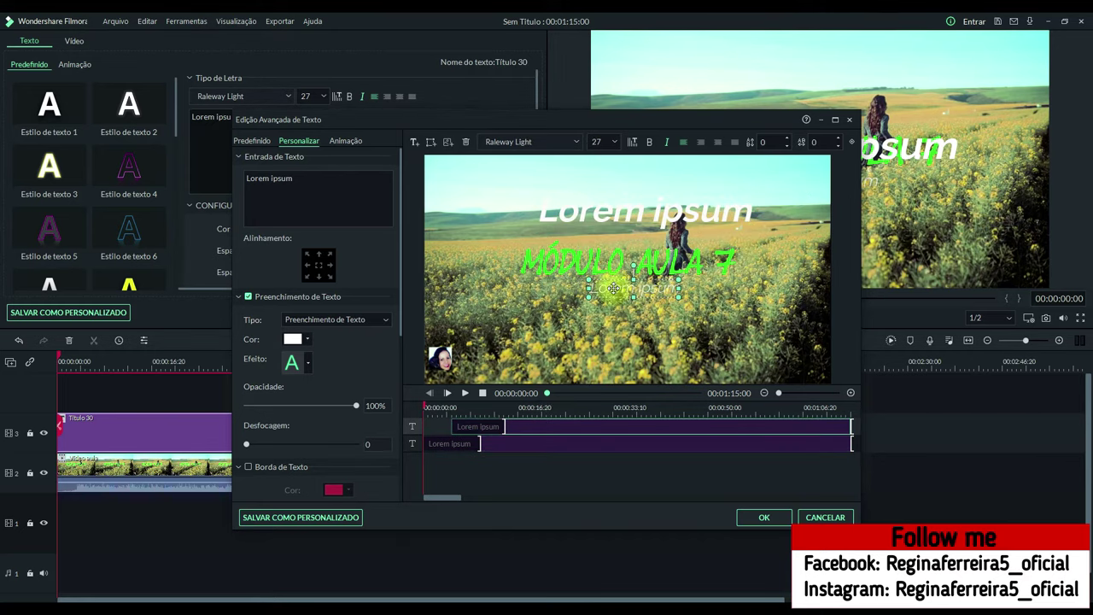
left_click_drag(621, 289, 601, 332)
left_click(564, 434)
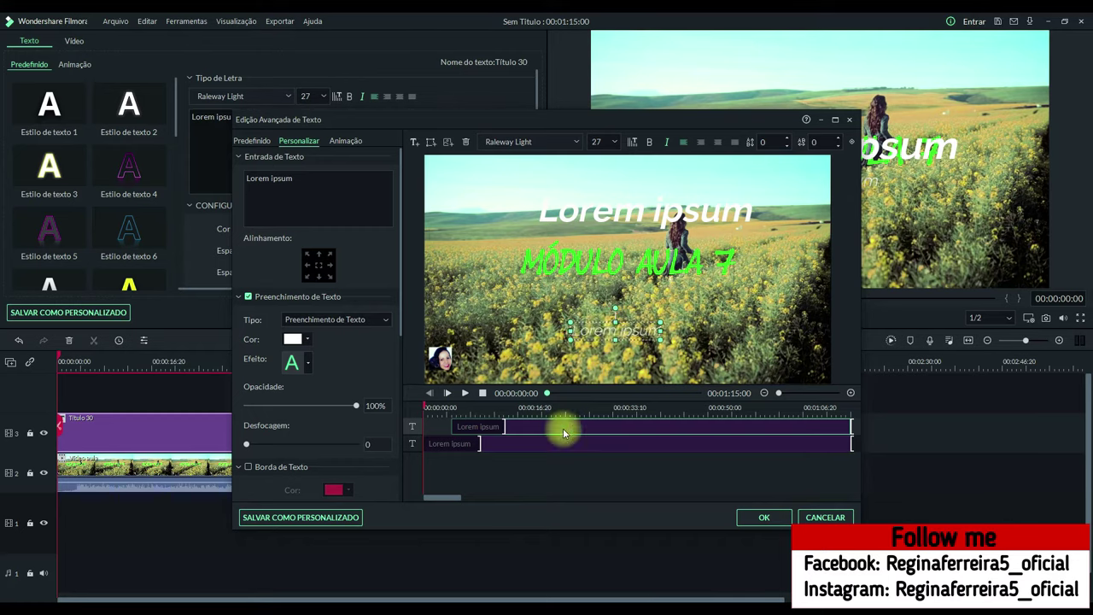
key("Delete")
left_click(559, 431)
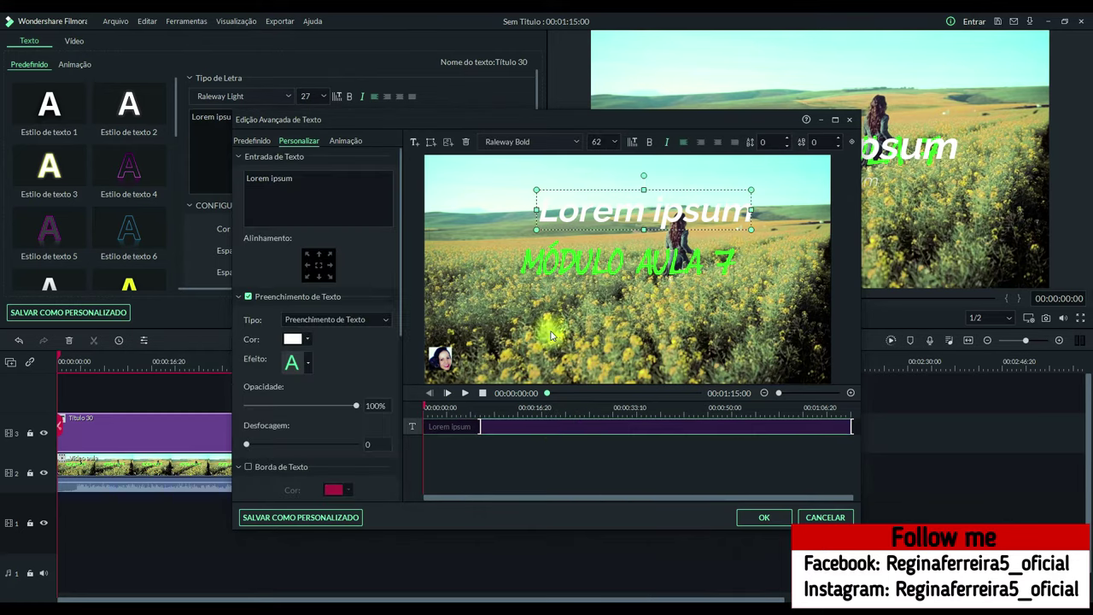
Position the remaining text over the burned-in "MÓDULO AULA 7" and replace its wording with "Módulo Aula 8".
left_click_drag(615, 223, 610, 266)
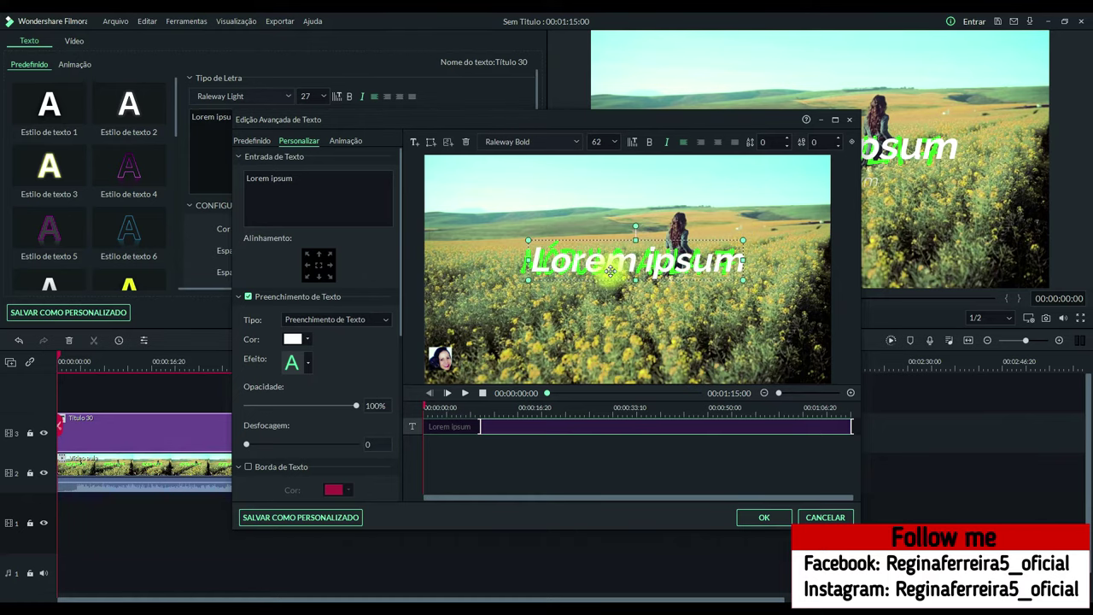
left_click_drag(302, 181, 243, 182)
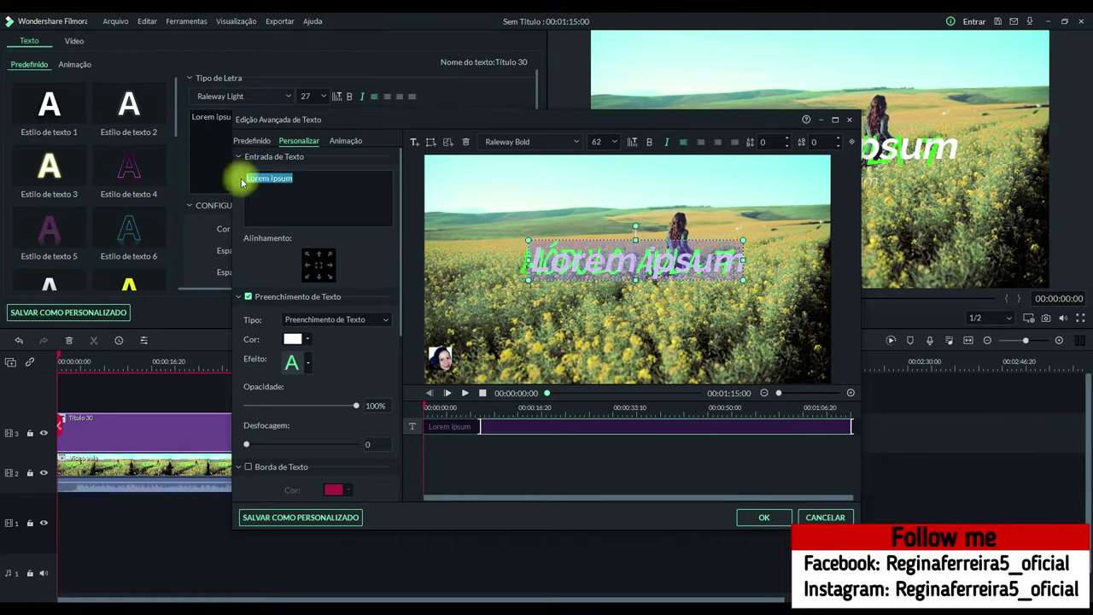
type("M")
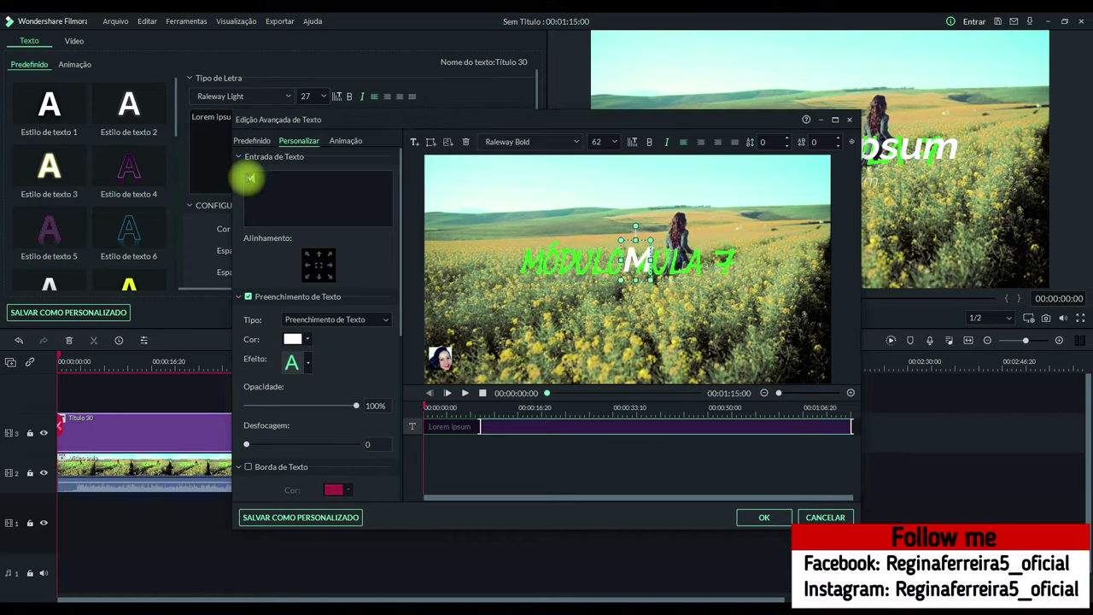
type("ódulo ")
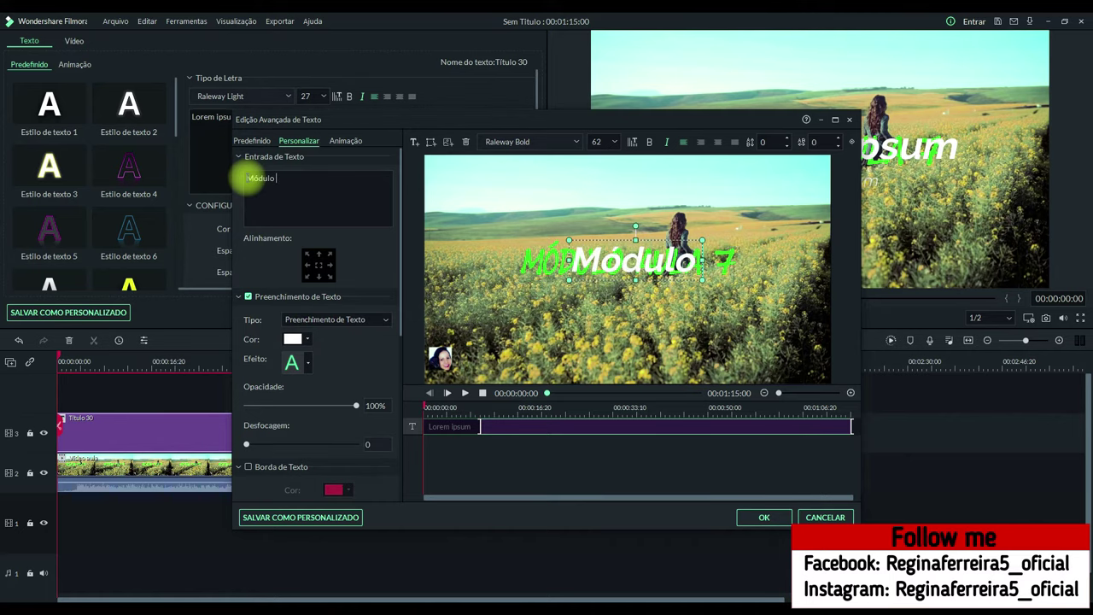
type("Aula 8")
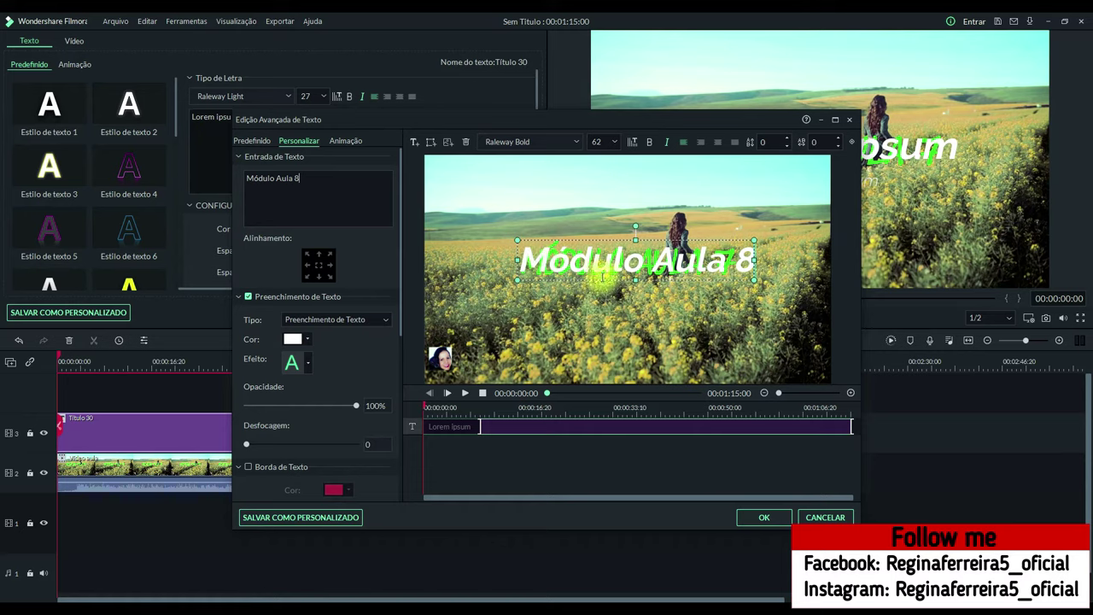
Set the fill colour of the "Módulo Aula 8" text to black (#000000).
left_click(309, 340)
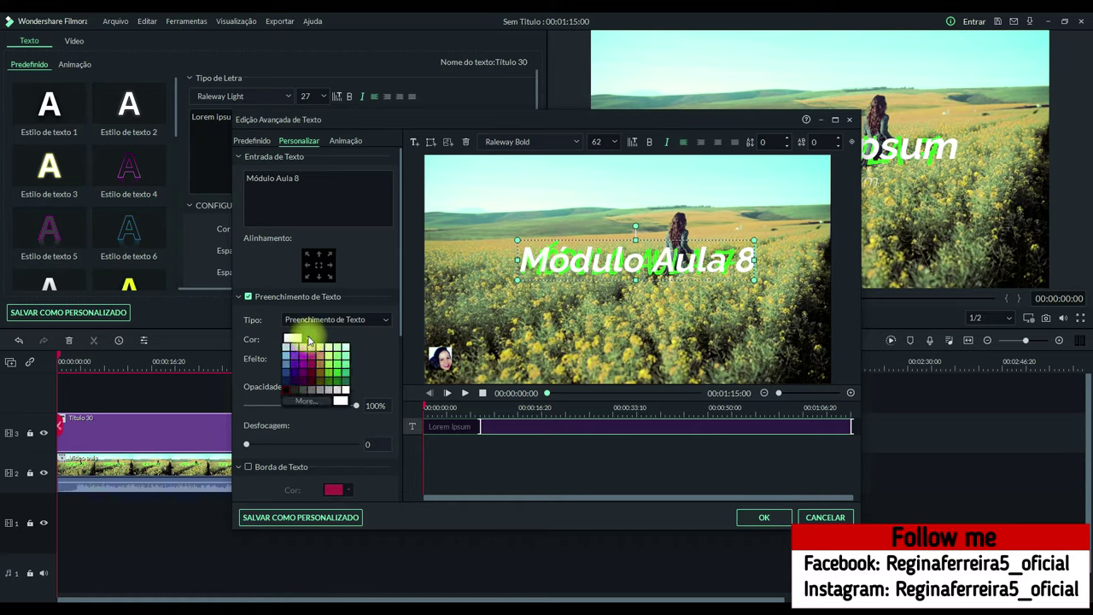
left_click(309, 403)
left_click(413, 222)
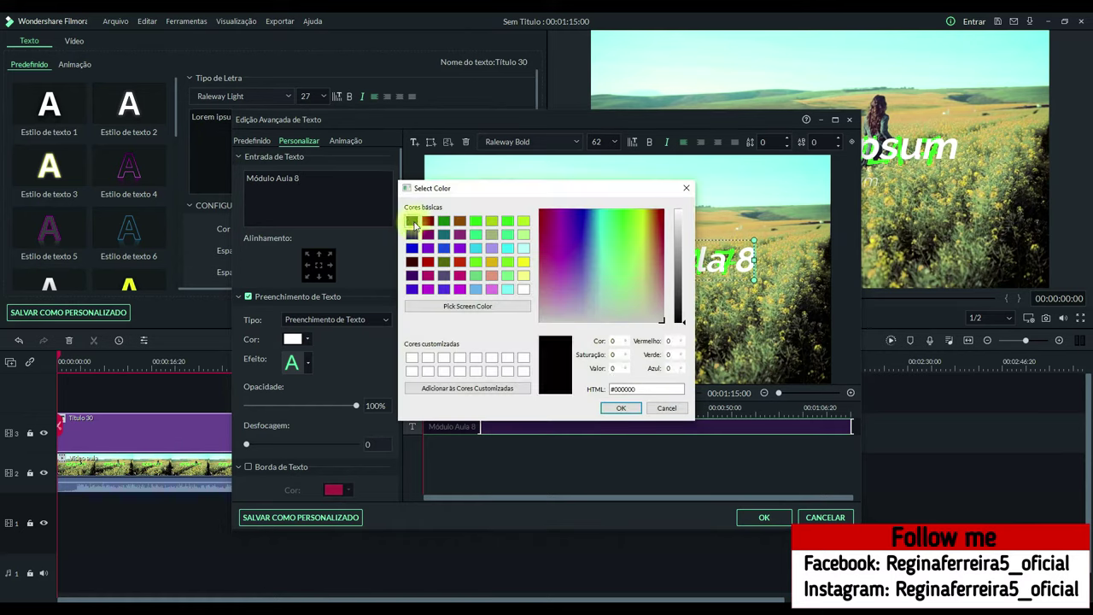
left_click(621, 407)
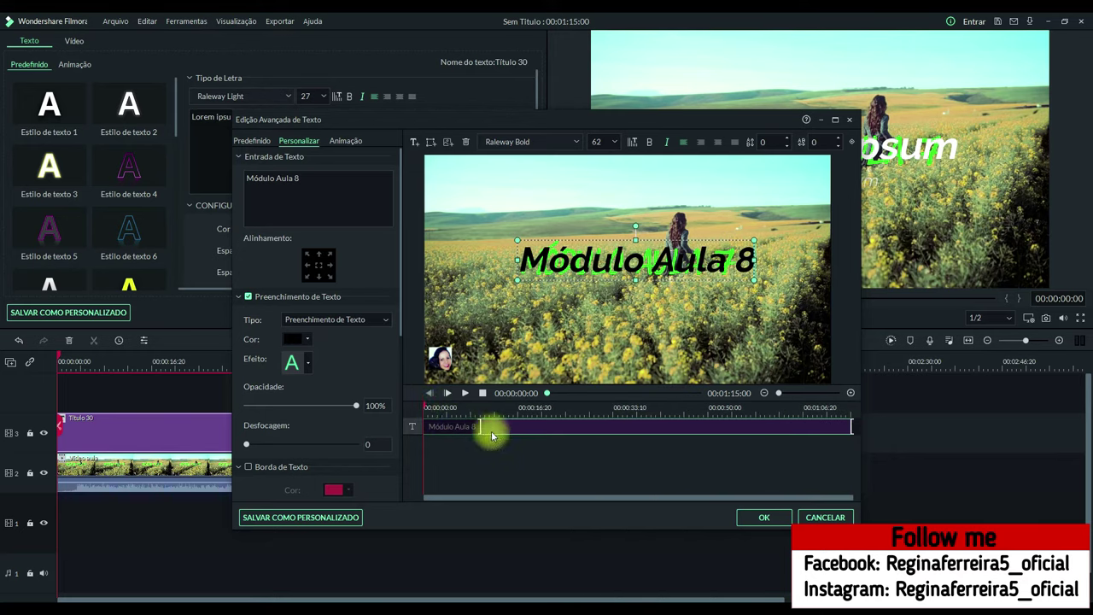
Reduce the text's opening animation to zero length in the advanced editor's timeline and apply the title changes.
left_click_drag(425, 407, 458, 434)
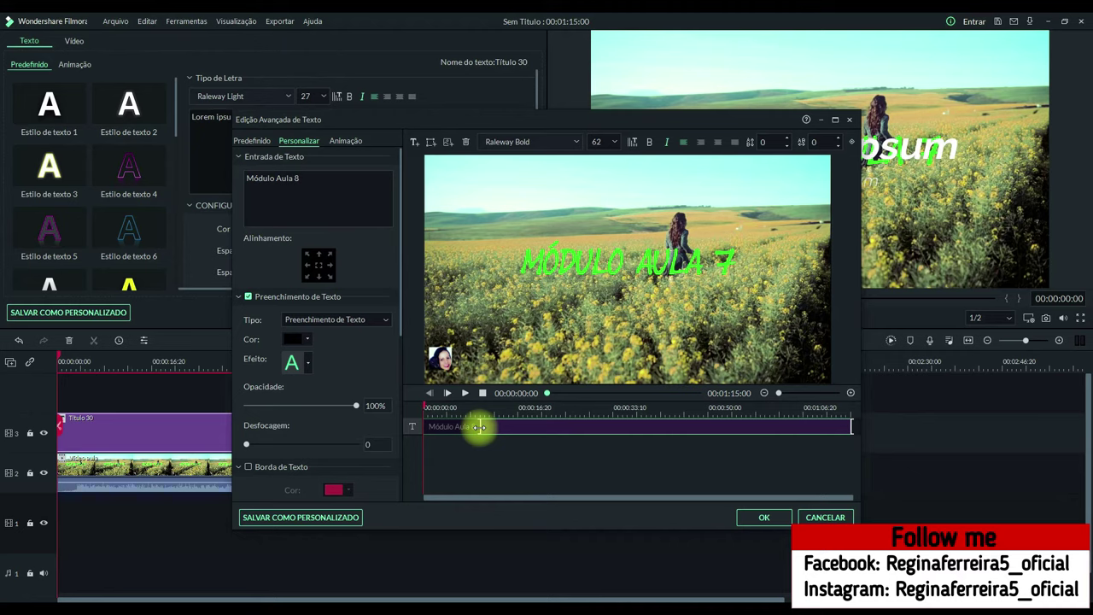
left_click(416, 431)
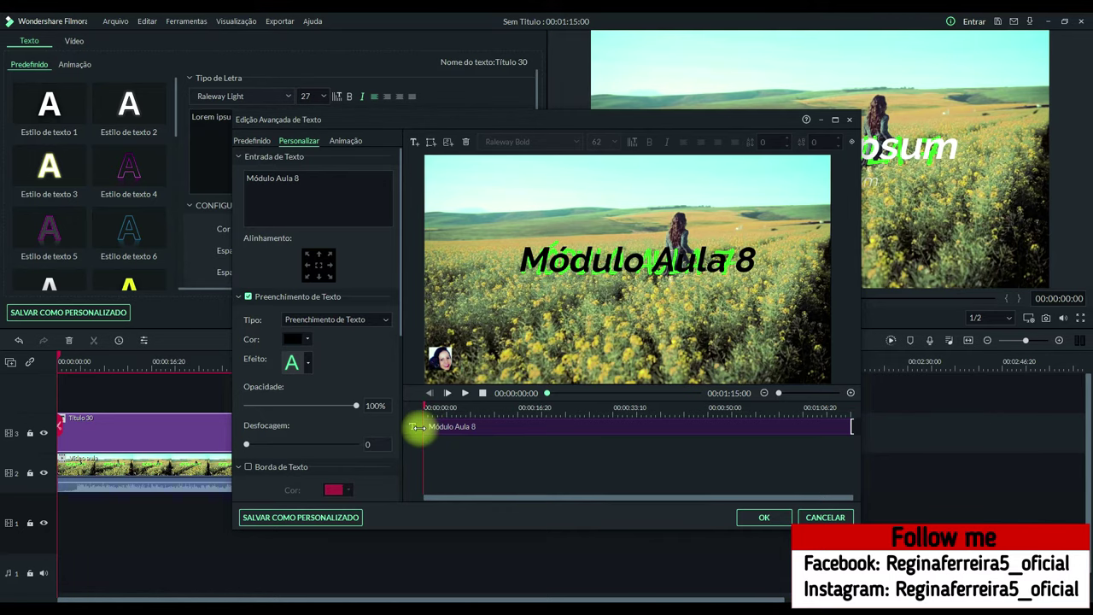
left_click(753, 521)
left_click(502, 311)
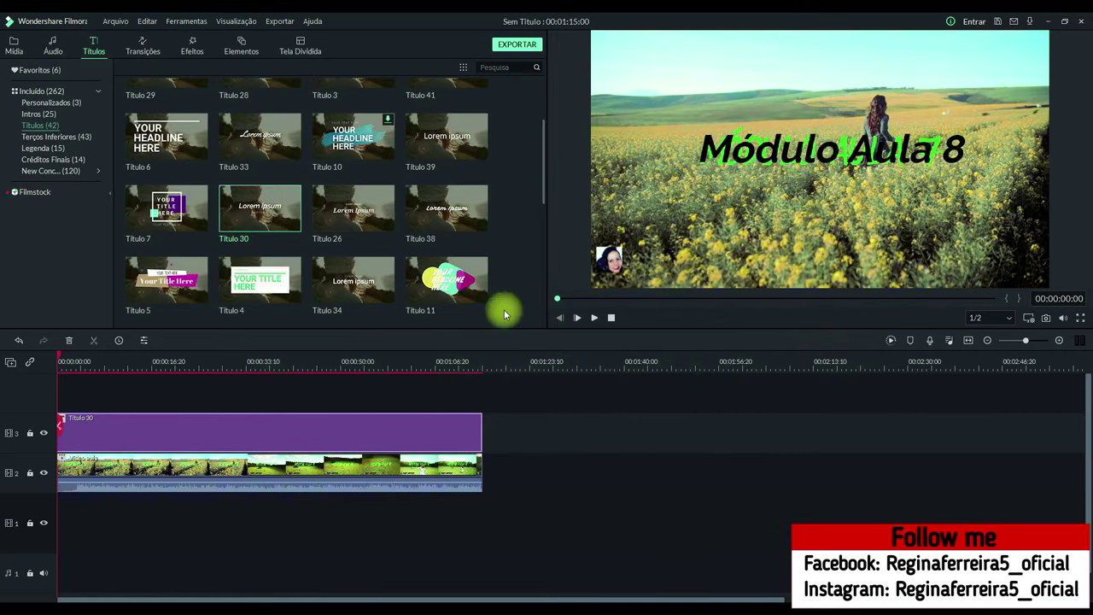